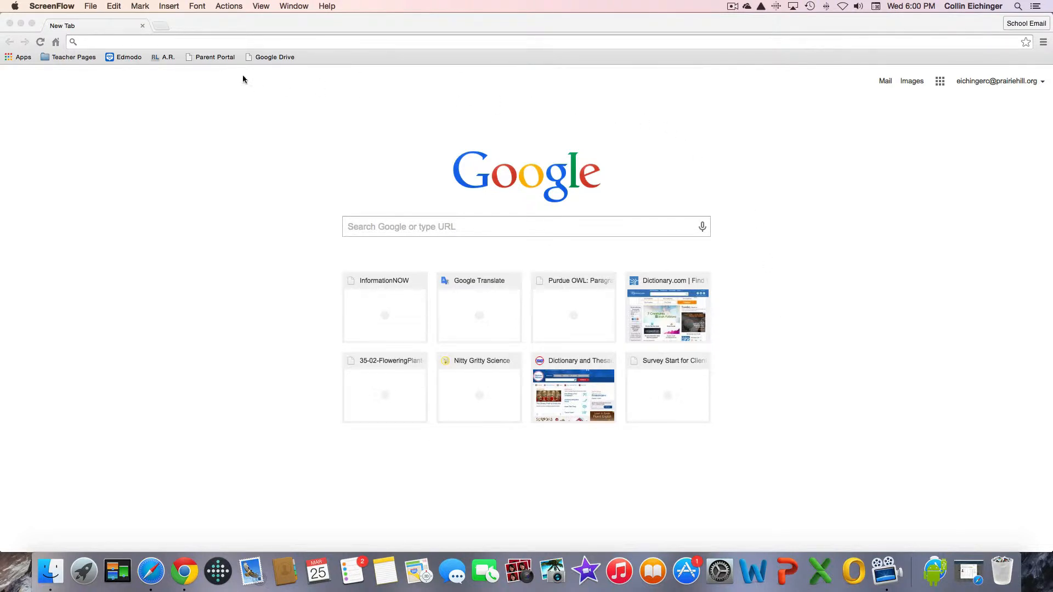
# From Google Drive, create a new blank Google Form using New > More > Google Forms.
pyautogui.click(265, 57)
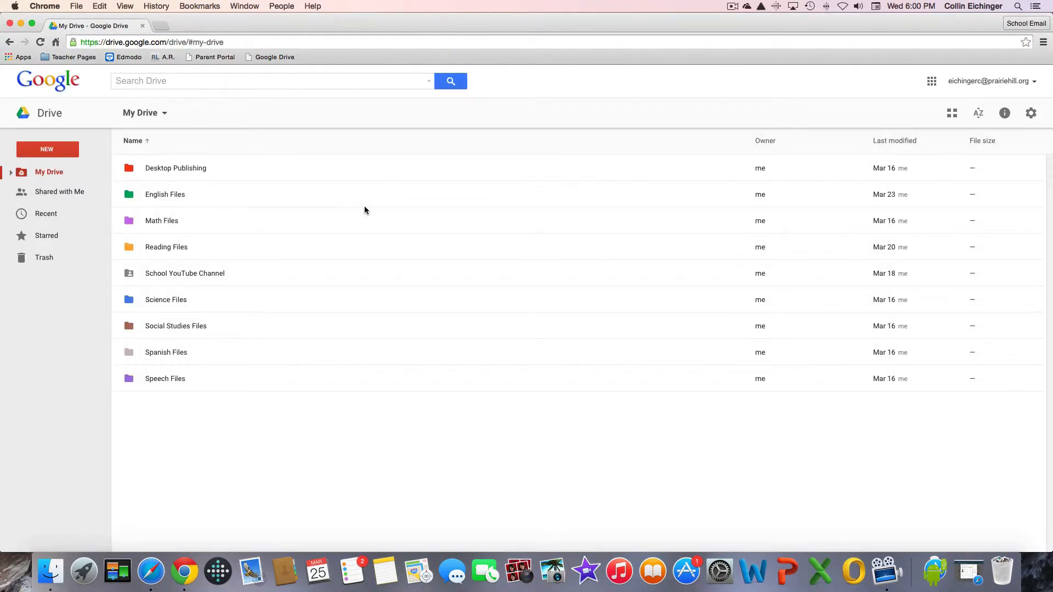
pyautogui.click(48, 149)
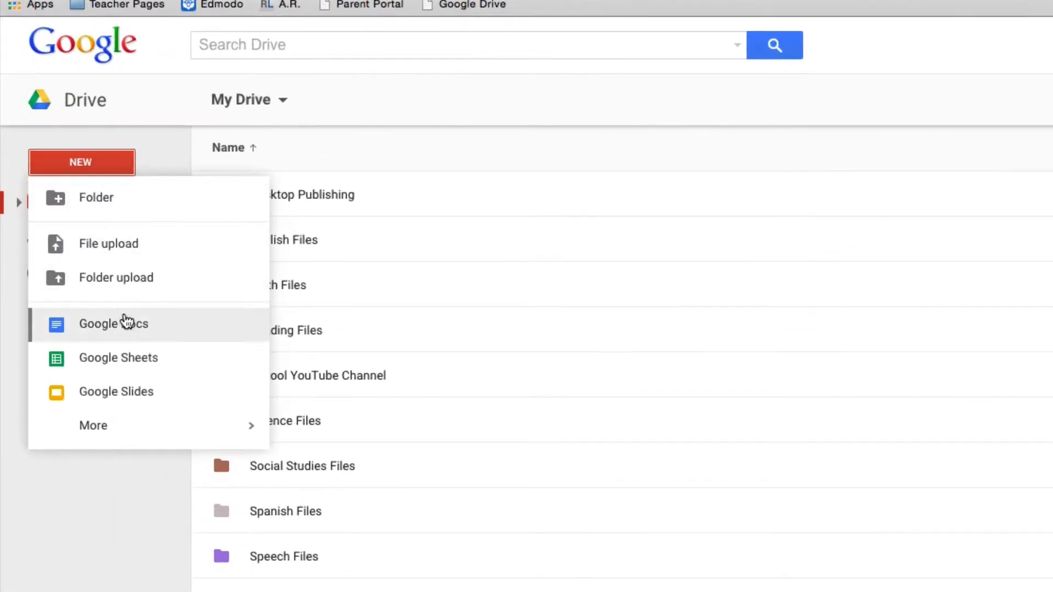
pyautogui.moveTo(192, 423)
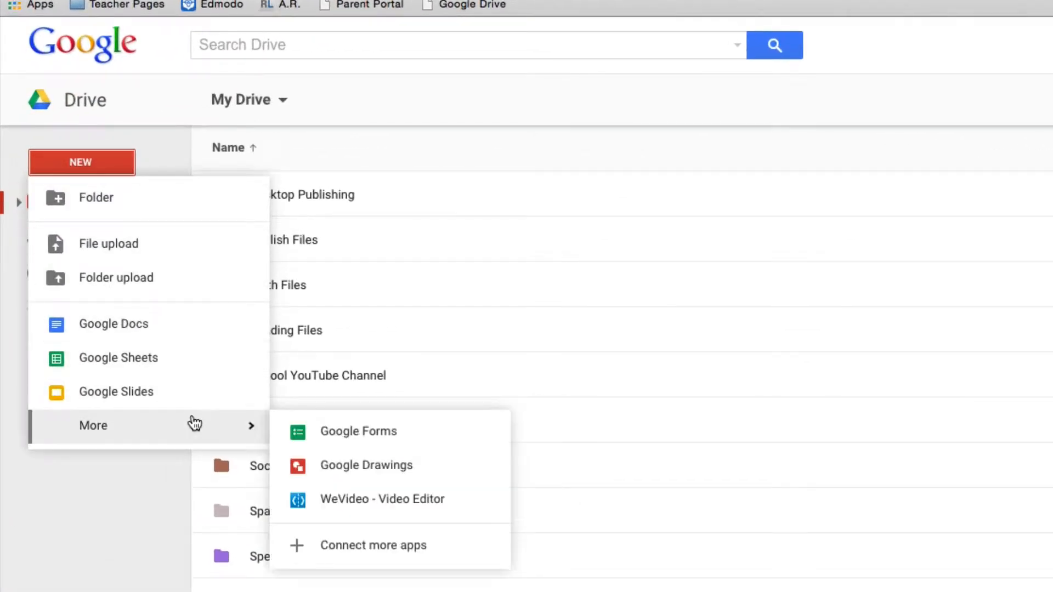
pyautogui.click(314, 436)
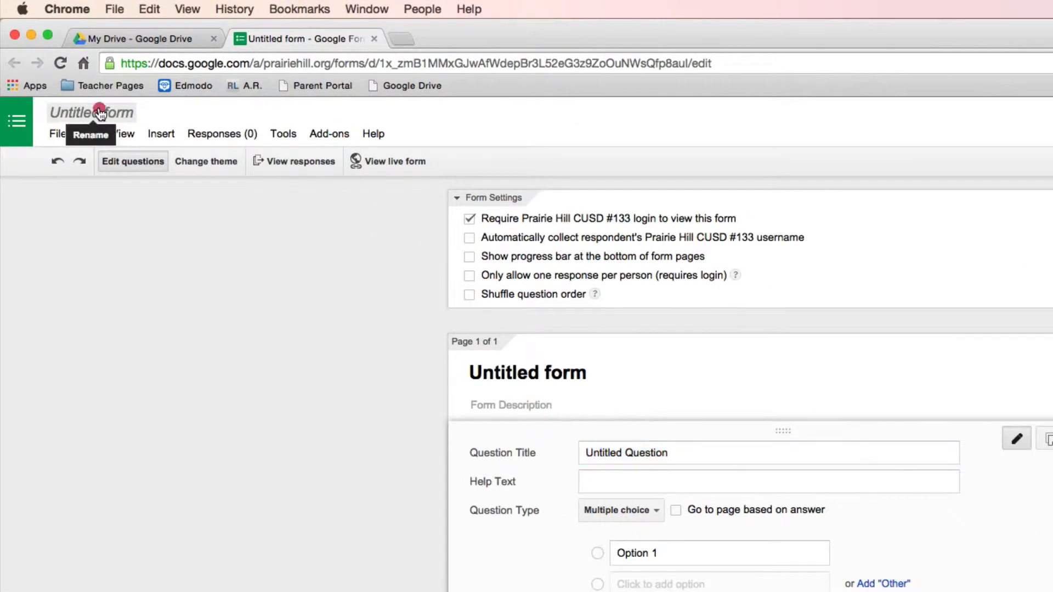
# Rename the untitled form to 'Example Quiz'.
pyautogui.click(73, 75)
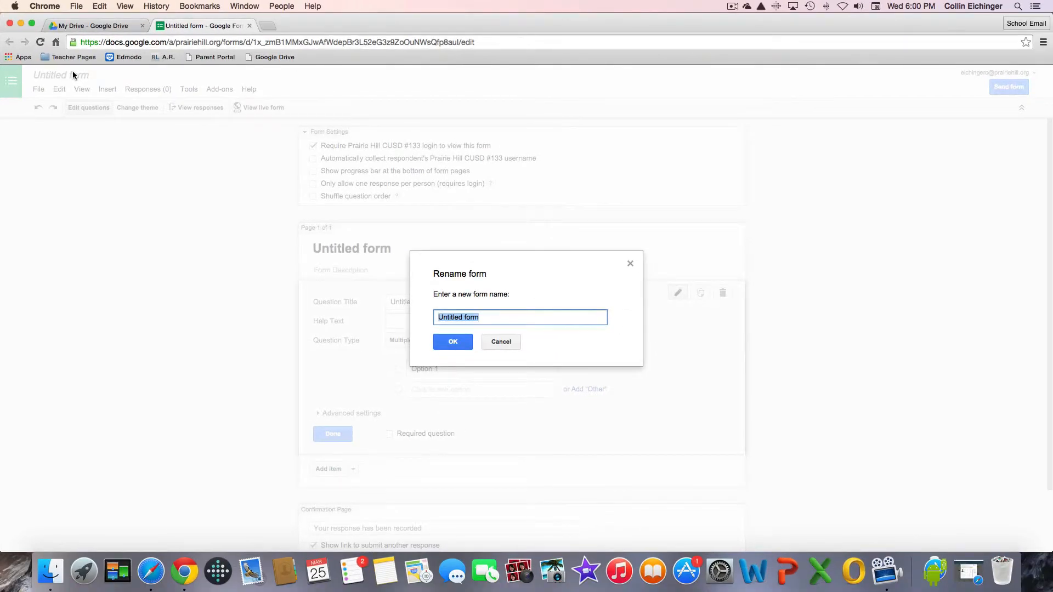
pyautogui.write('Example Quiz')
pyautogui.press('Return')
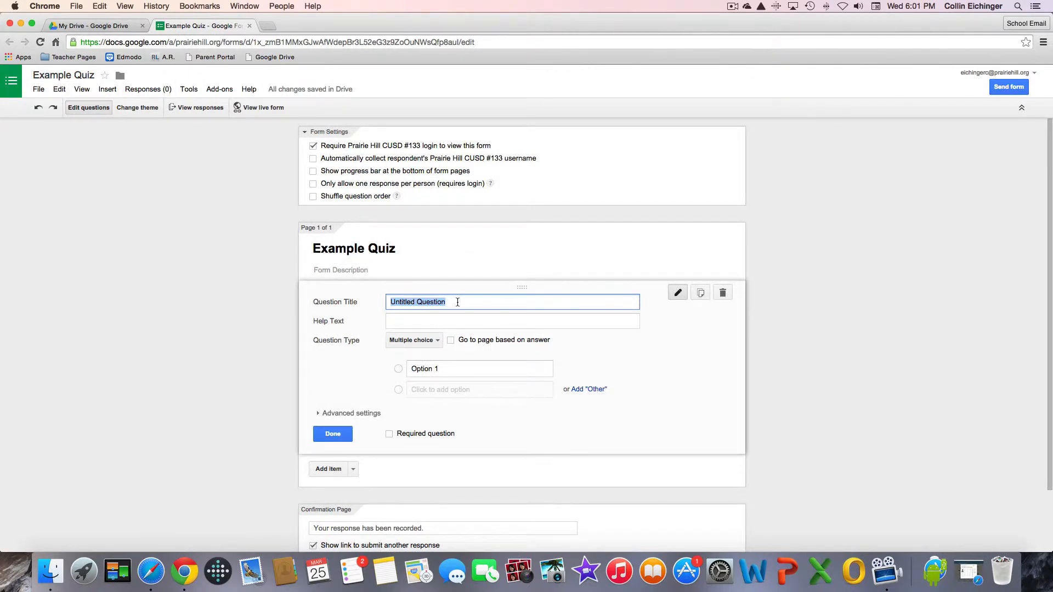
# Make the first question a required short-text question titled 'First Name'.
pyautogui.write('First Name')
pyautogui.click(403, 340)
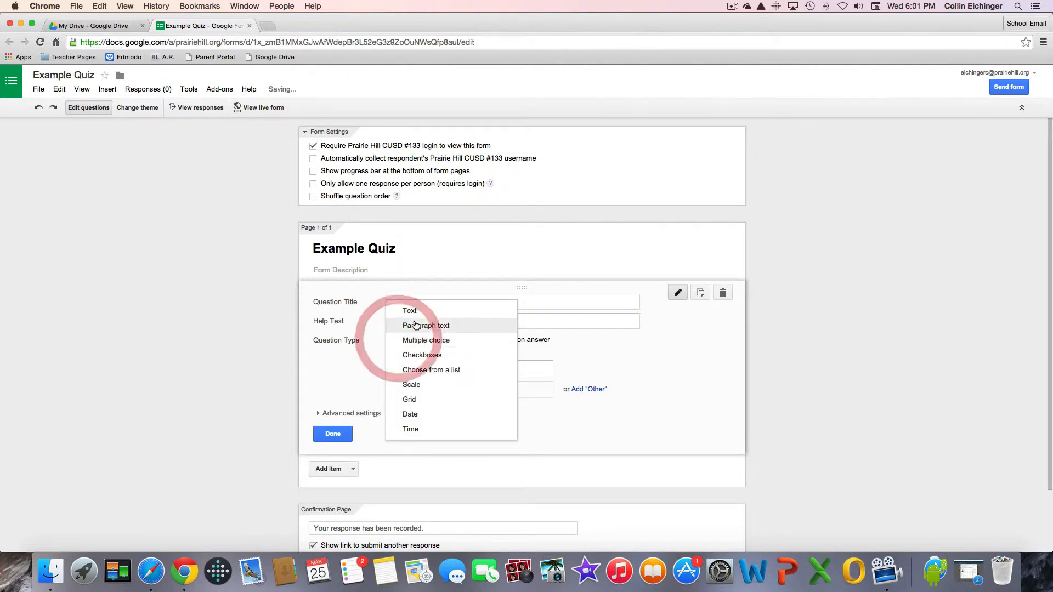
pyautogui.click(413, 309)
pyautogui.click(389, 414)
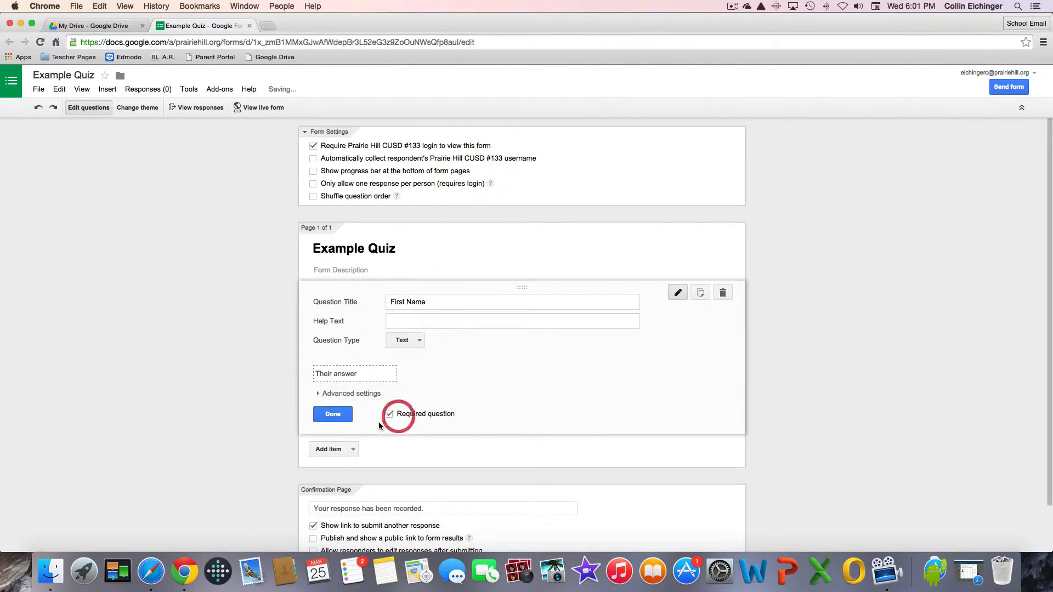
# Add a second required short-text question titled 'Last Name'.
pyautogui.click(353, 450)
pyautogui.click(347, 480)
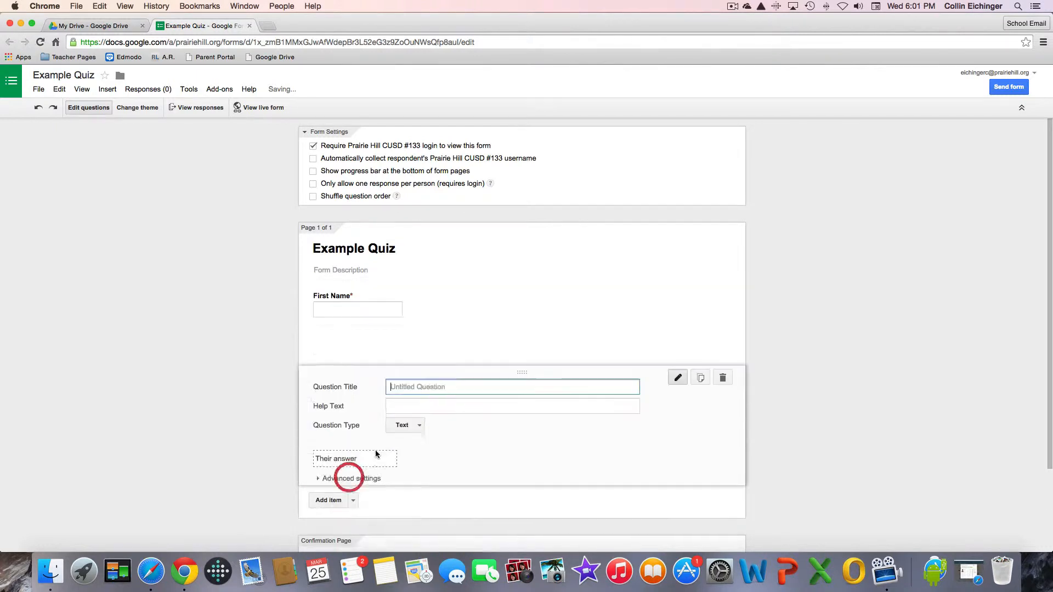
pyautogui.write('Last N')
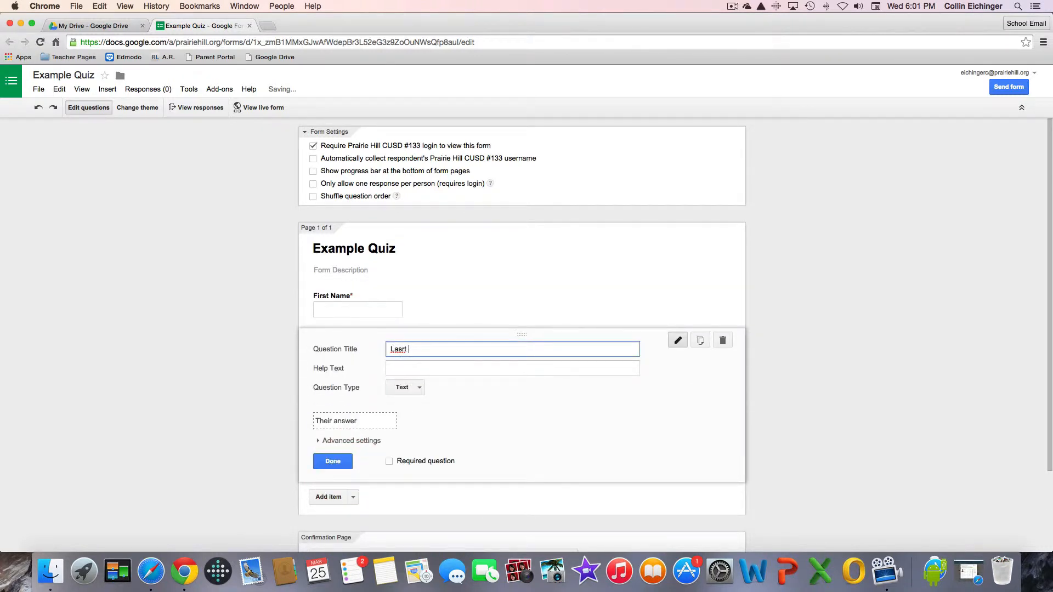
pyautogui.write('ame')
pyautogui.click(411, 461)
pyautogui.click(345, 461)
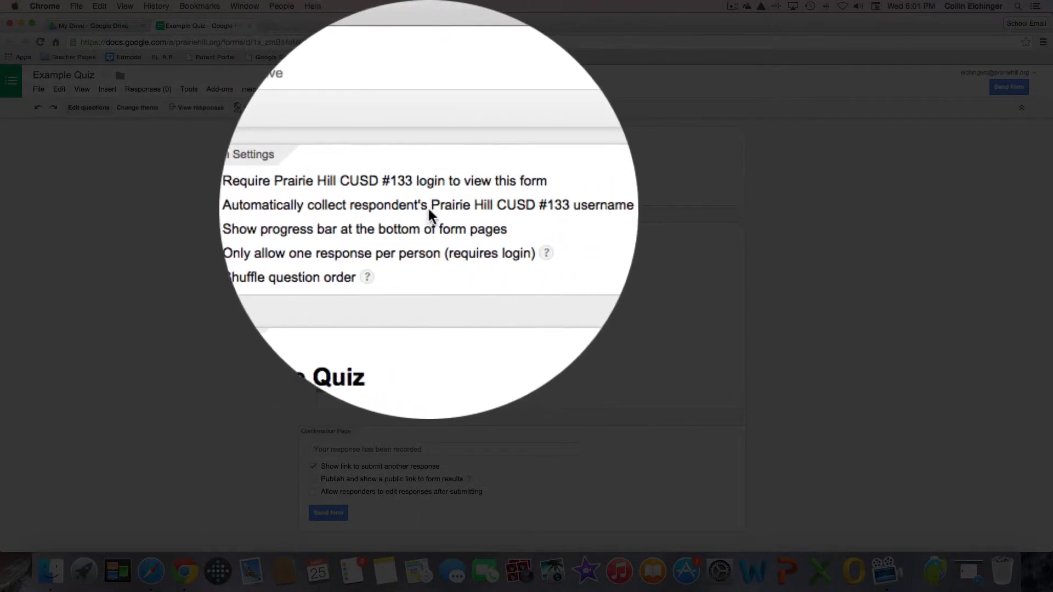
# Enable Automatically collect username, Only allow one response per person, and Shuffle question order.
pyautogui.click(514, 208)
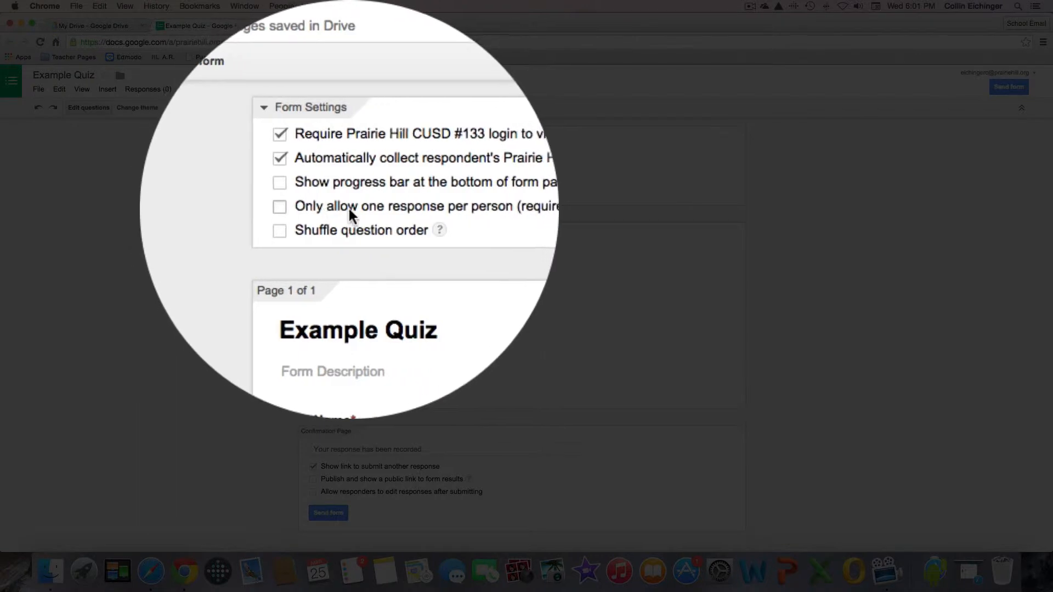
pyautogui.click(443, 213)
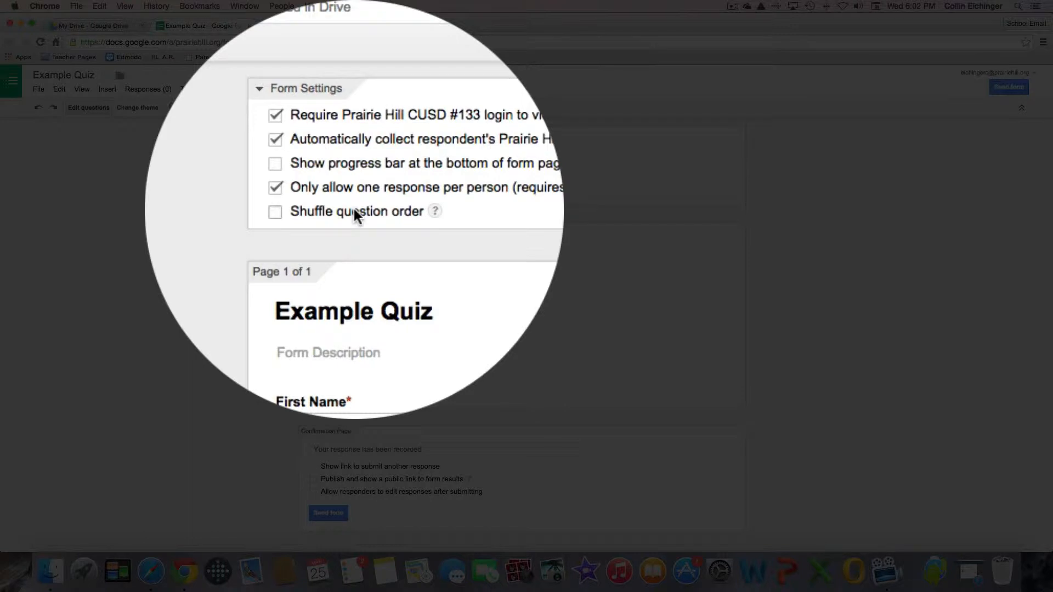
pyautogui.click(354, 209)
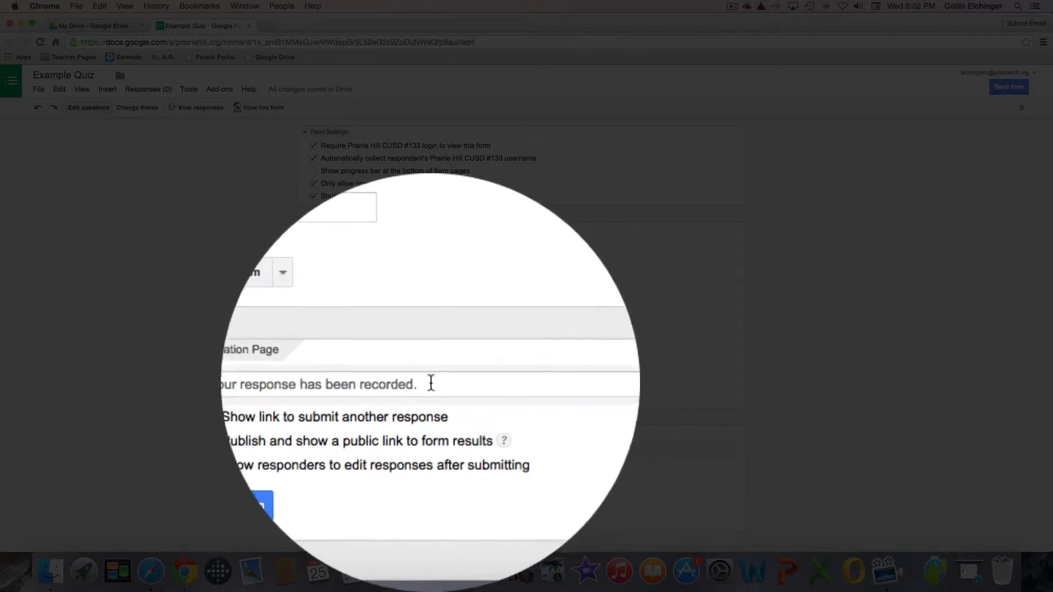
# Replace the default confirmation text with 'Thank you for taking the quiz! I bet you did great'.
pyautogui.click(431, 381)
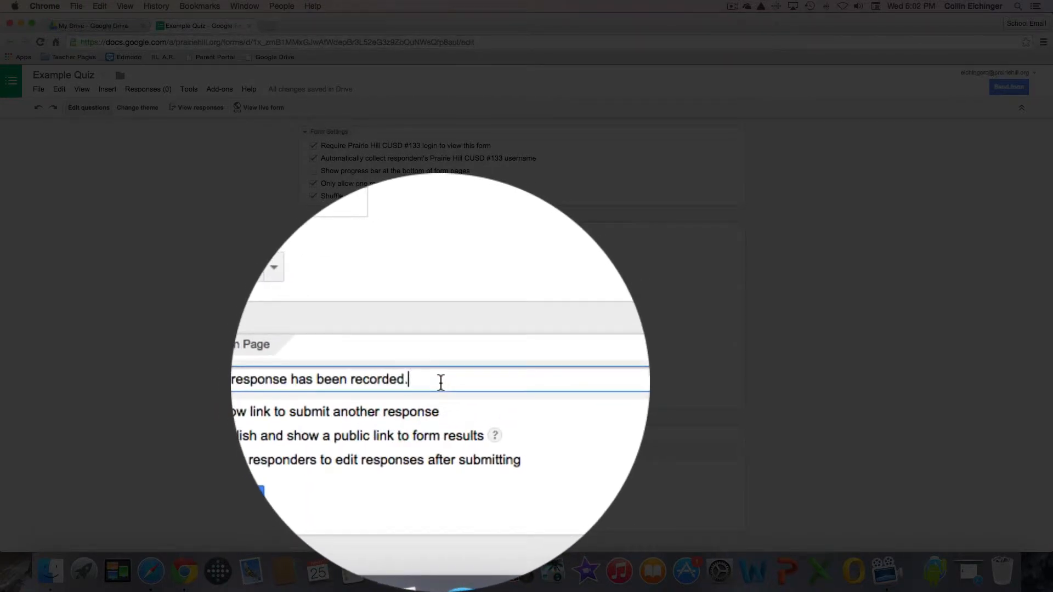
pyautogui.press('BackSpace')
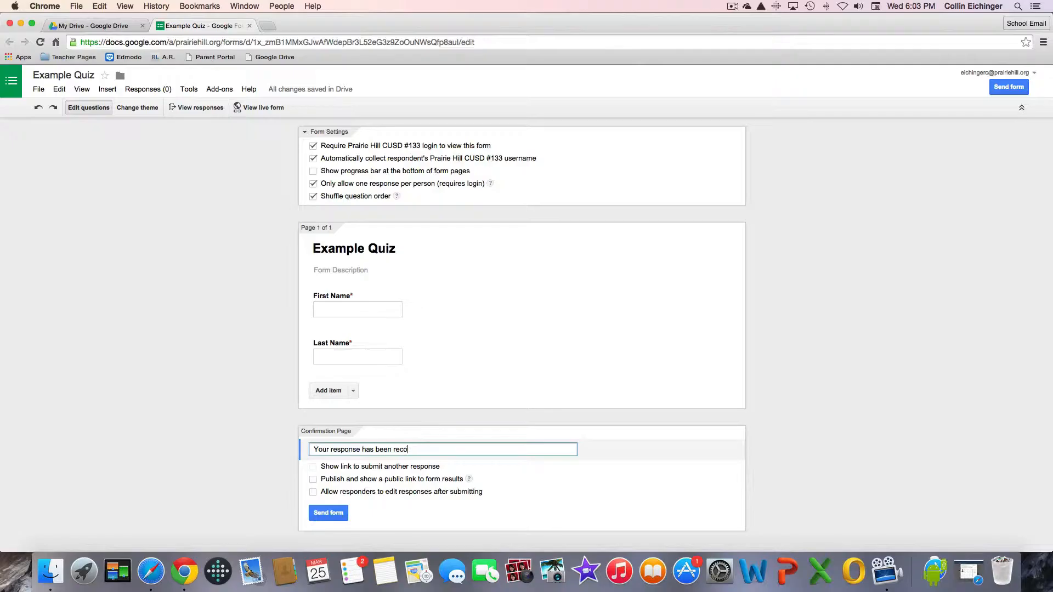
pyautogui.press('BackSpace')
pyautogui.press('BackSpace')
pyautogui.press('BackSpace')
pyautogui.press('BackSpace')
pyautogui.press('BackSpace')
pyautogui.press('BackSpace')
pyautogui.press('BackSpace')
pyautogui.press('BackSpace')
pyautogui.press('BackSpace')
pyautogui.press('BackSpace')
pyautogui.press('BackSpace')
pyautogui.press('BackSpace')
pyautogui.press('BackSpace')
pyautogui.press('BackSpace')
pyautogui.press('BackSpace')
pyautogui.press('BackSpace')
pyautogui.press('BackSpace')
pyautogui.press('BackSpace')
pyautogui.press('BackSpace')
pyautogui.press('BackSpace')
pyautogui.press('BackSpace')
pyautogui.press('BackSpace')
pyautogui.press('BackSpace')
pyautogui.press('BackSpace')
pyautogui.press('BackSpace')
pyautogui.press('BackSpace')
pyautogui.press('BackSpace')
pyautogui.press('BackSpace')
pyautogui.press('BackSpace')
pyautogui.write('Thank you for taking the quiz! I bet you did great!')
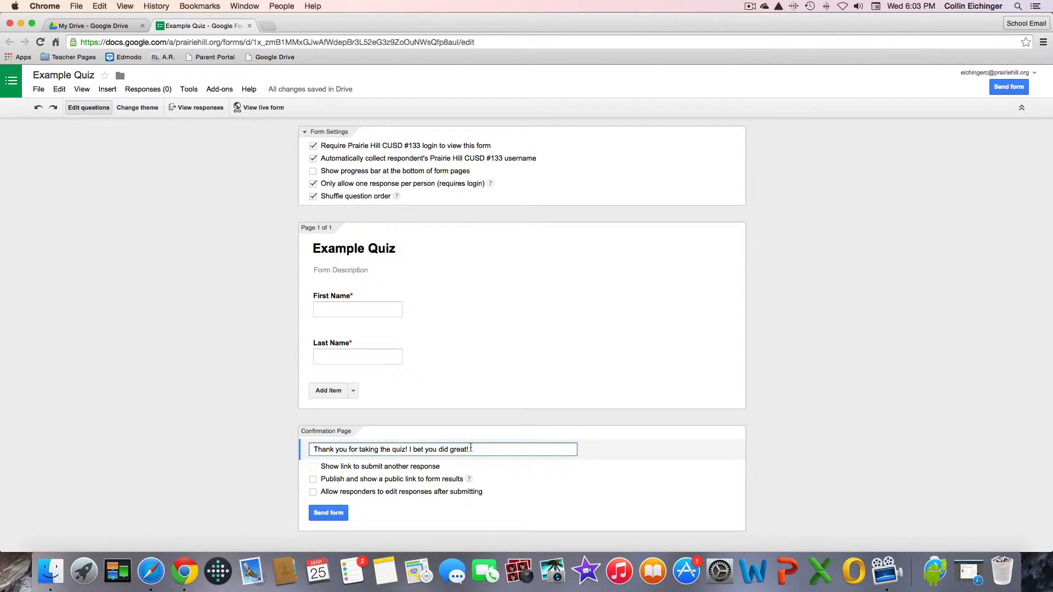
pyautogui.click(845, 482)
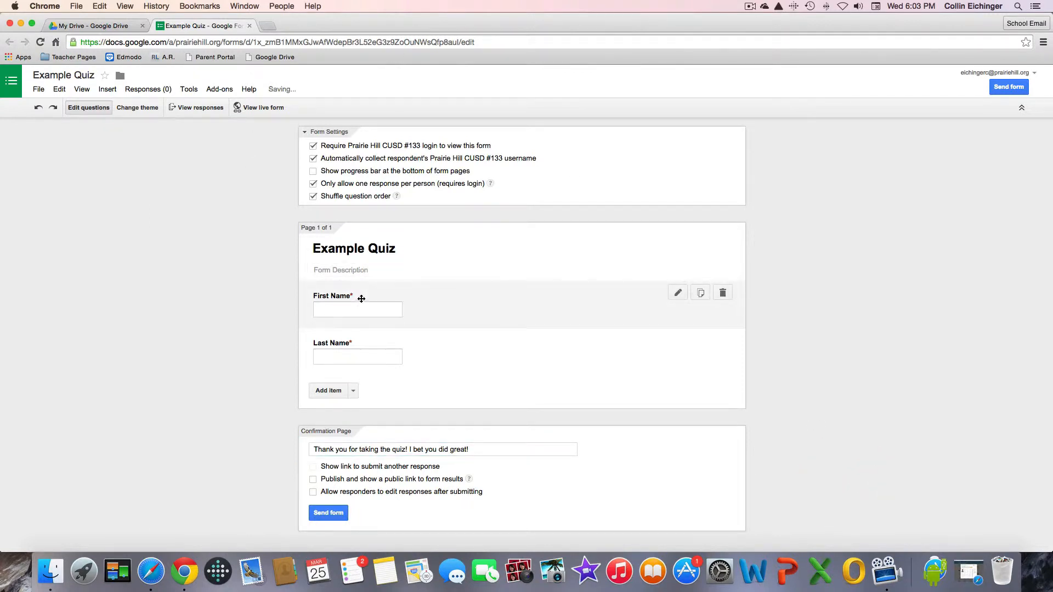
# Add the form description 'This is a test quiz of Flubaroo' and insert a new blank question.
pyautogui.click(354, 270)
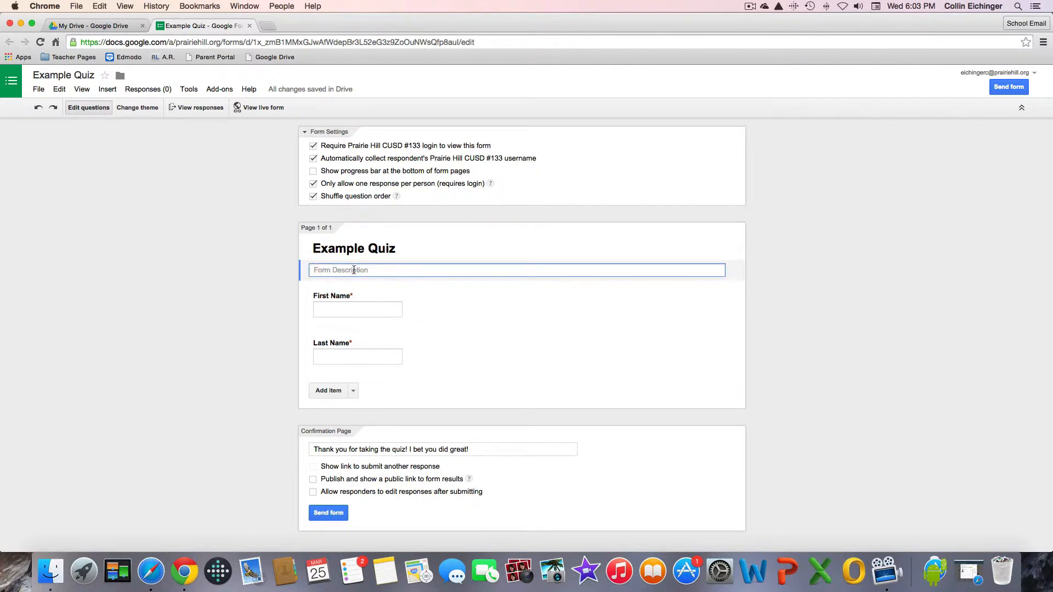
pyautogui.write('This is a test quiz of Flubaroo')
pyautogui.click(348, 284)
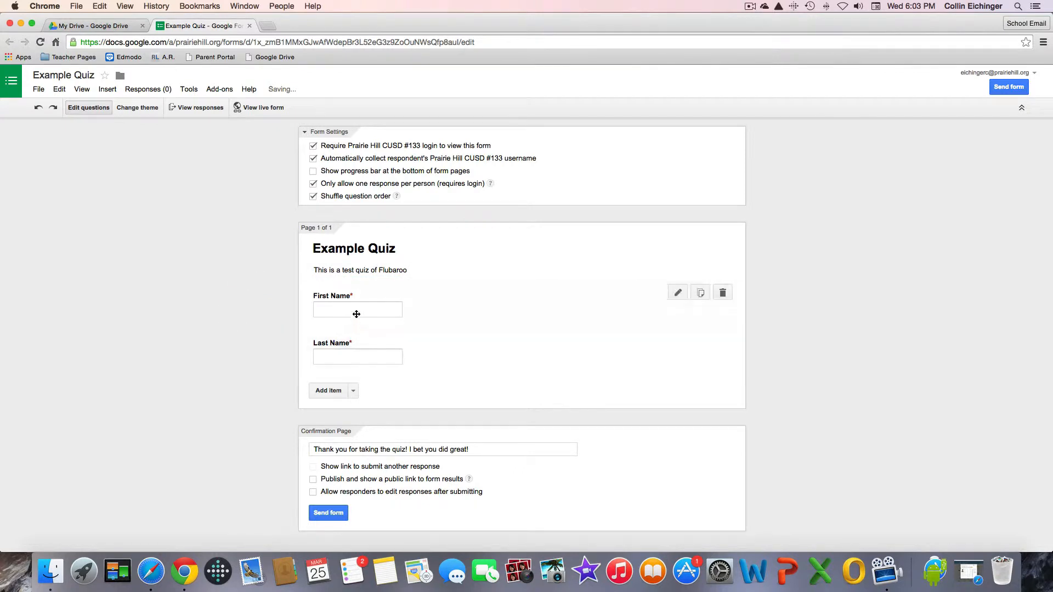
pyautogui.click(330, 389)
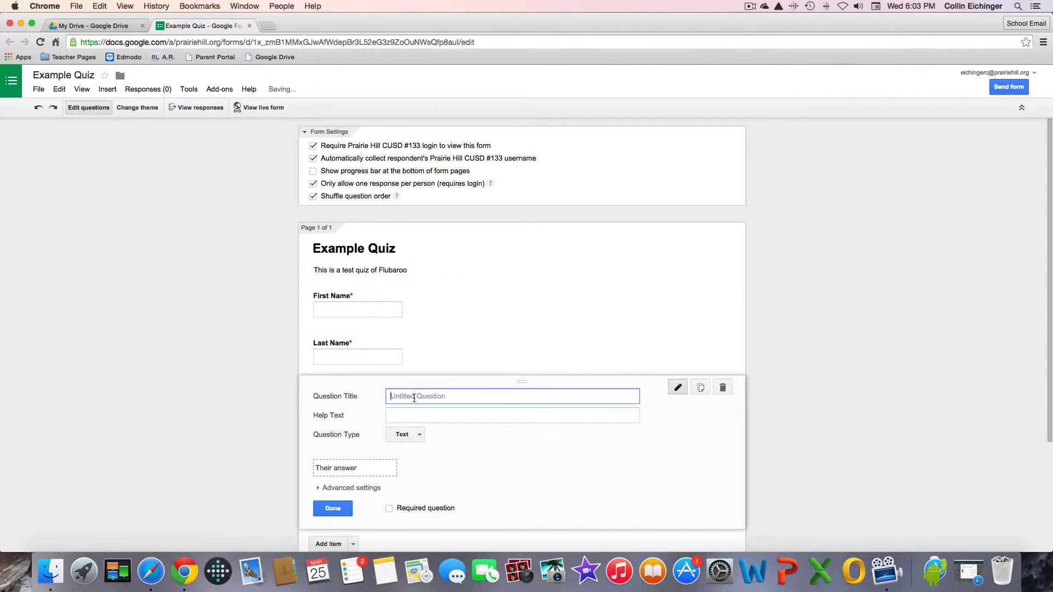
# Make the new question multiple choice: 'How many legs does a dog have?' with choices 1, 2, 3, 4.
pyautogui.click(411, 435)
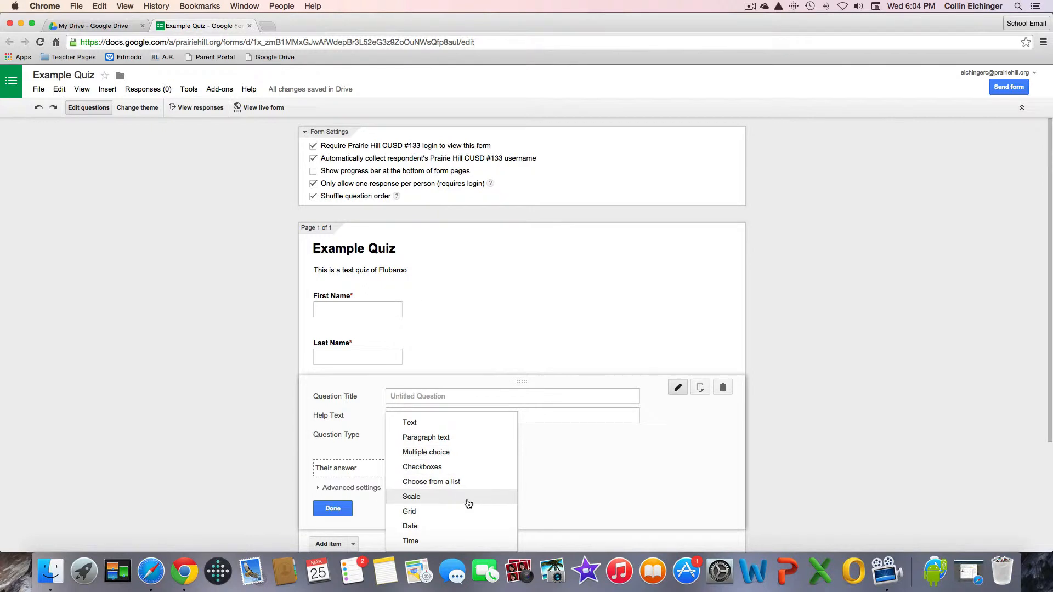
pyautogui.click(466, 453)
pyautogui.click(457, 393)
pyautogui.write('How ')
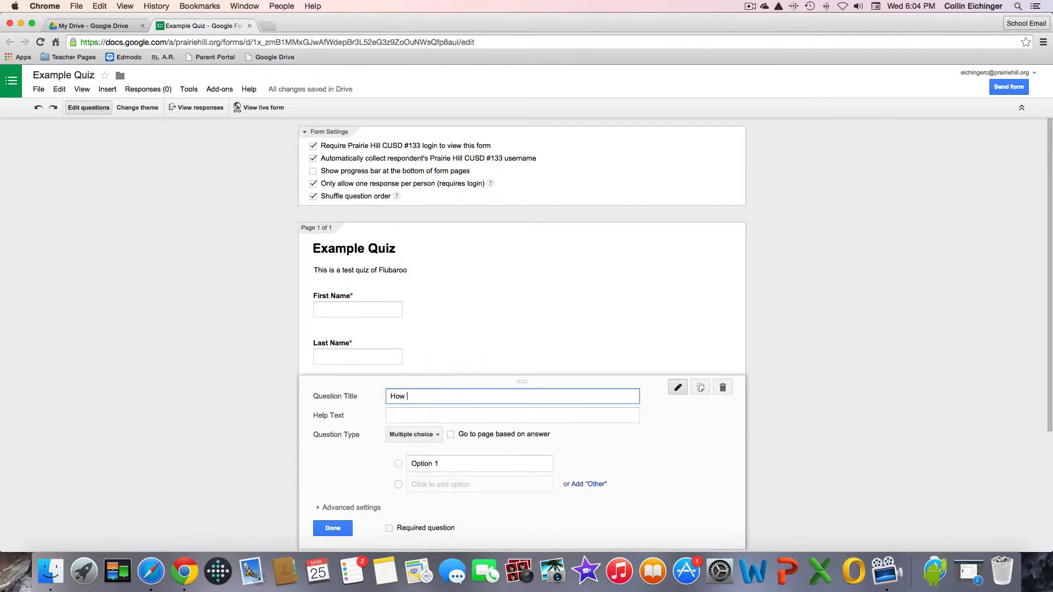
pyautogui.write('many legs does a dog have?')
pyautogui.click(475, 461)
pyautogui.write('1')
pyautogui.press('Return')
pyautogui.write('2')
pyautogui.press('Tab')
pyautogui.press('Tab')
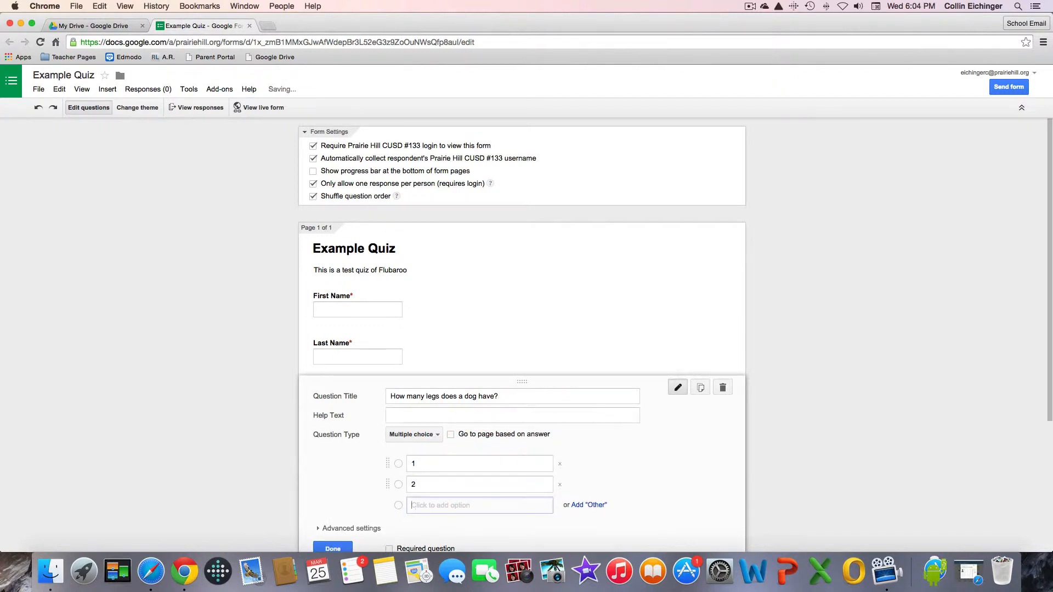
pyautogui.write('3')
pyautogui.press('Tab')
pyautogui.press('Tab')
pyautogui.write('4')
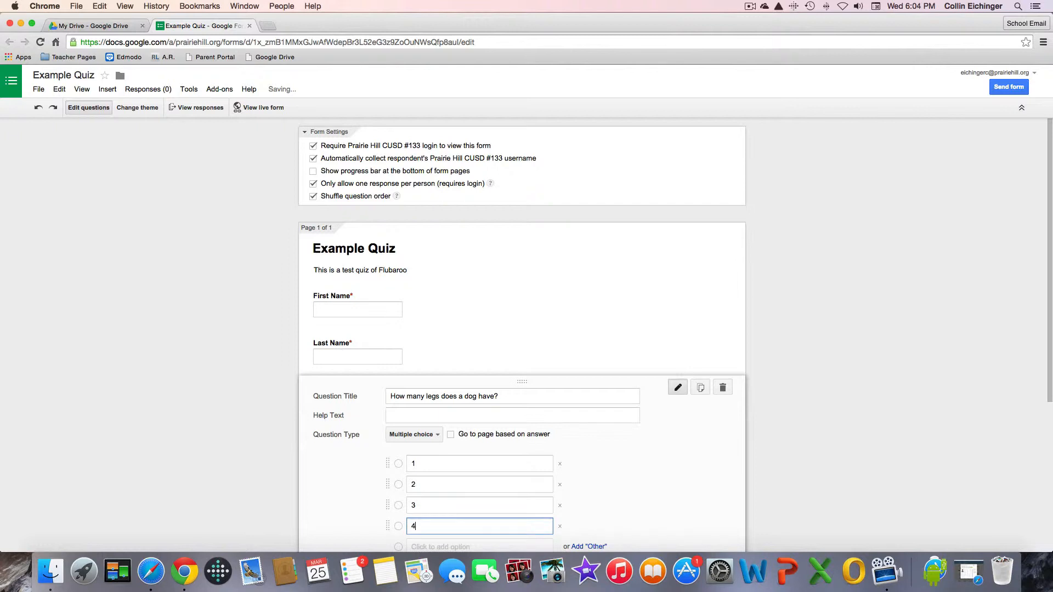
# Make the dog-legs question required with shuffled answer order, and finish editing it.
pyautogui.scroll(-3, 440, 465)
pyautogui.click(426, 485)
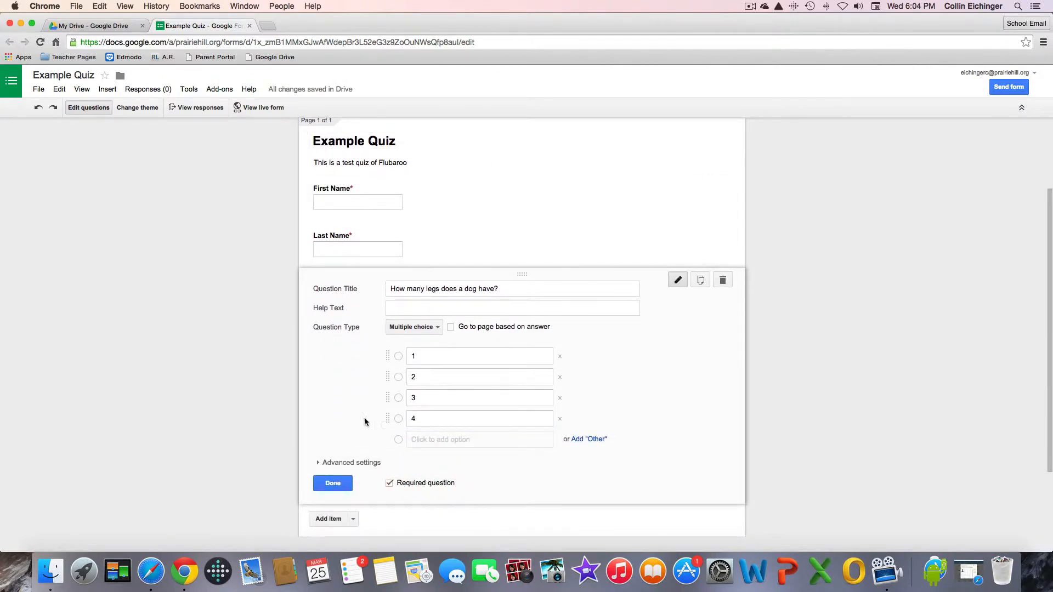
pyautogui.click(323, 462)
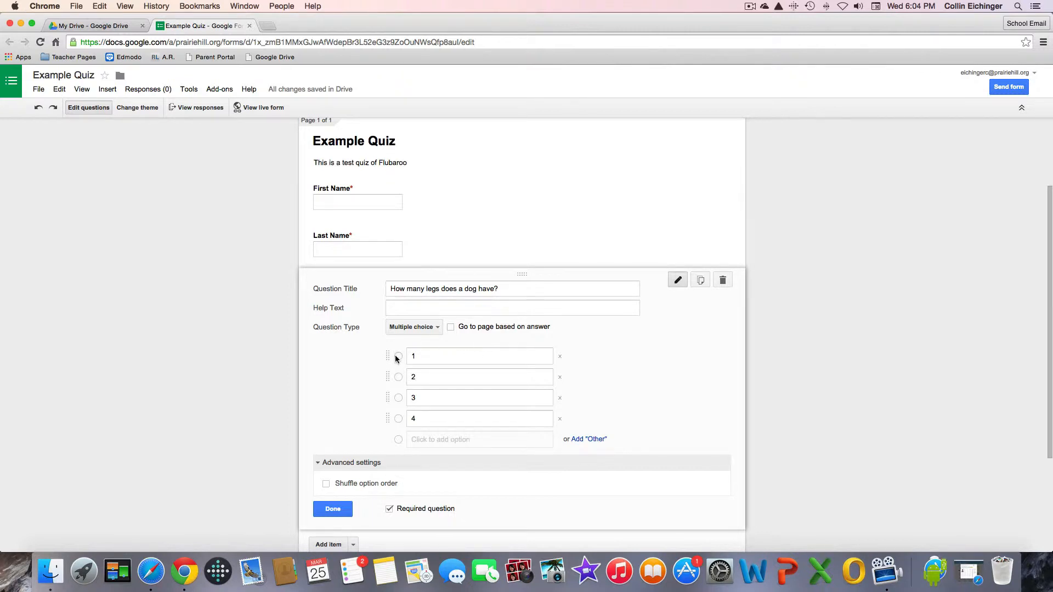
pyautogui.click(326, 484)
pyautogui.click(334, 510)
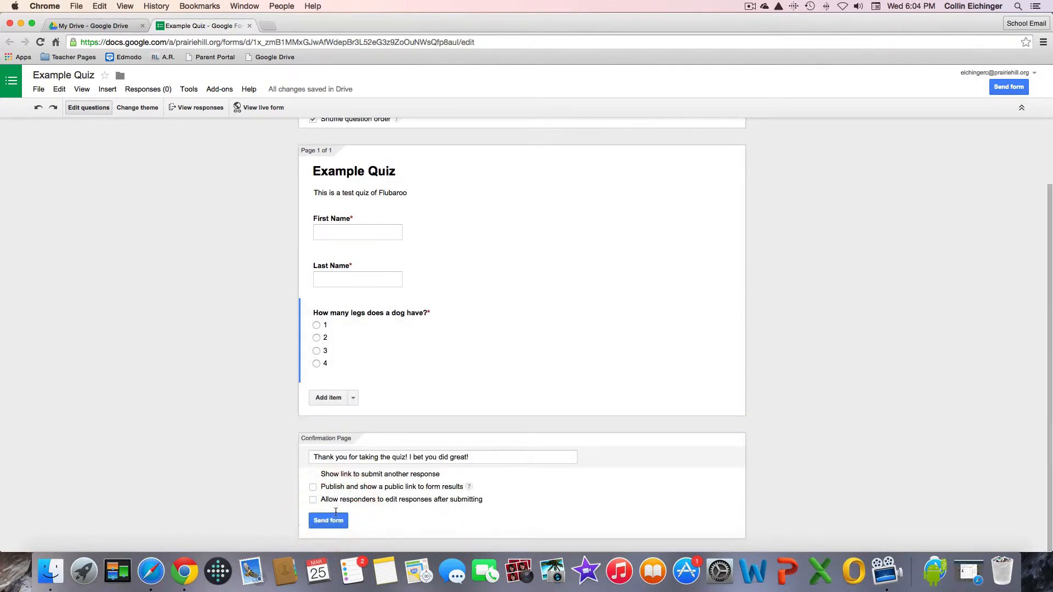
pyautogui.click(353, 399)
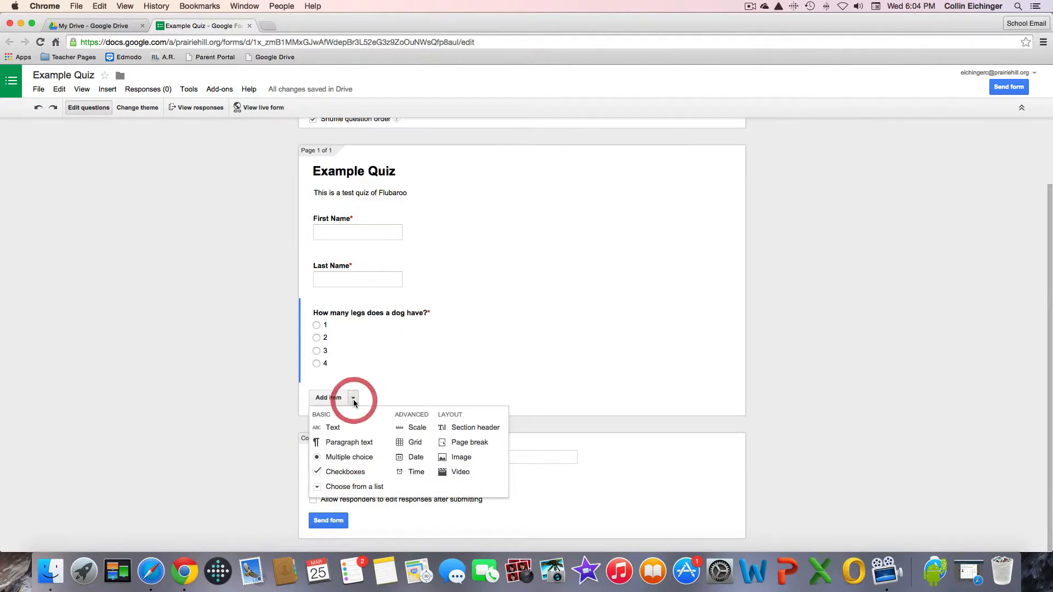
# Add a new multiple-choice question titled 'What is 5+5'.
pyautogui.click(368, 464)
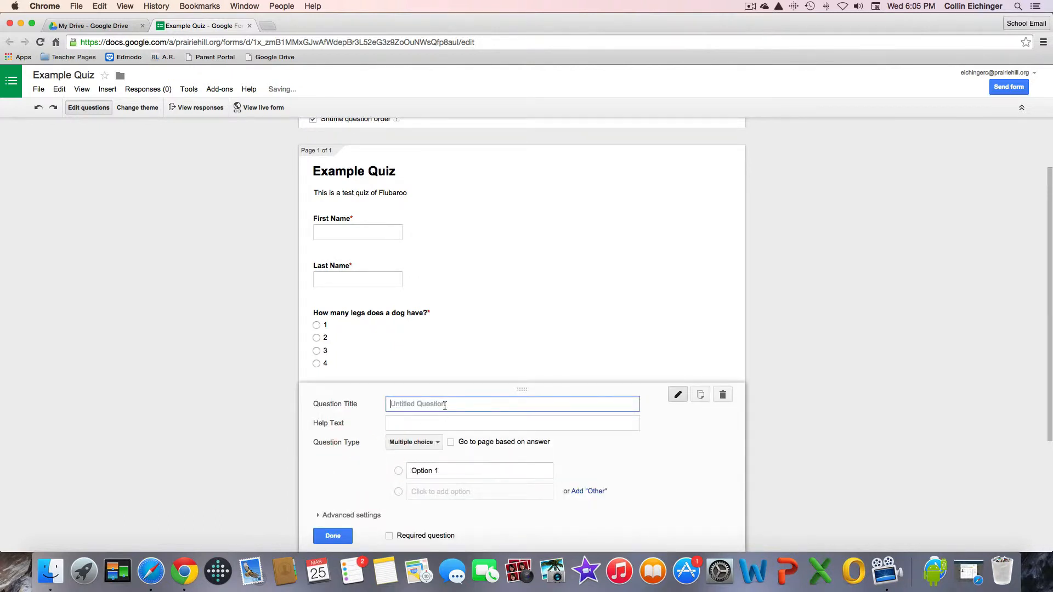
pyautogui.write('What is 5+5')
# Enter the answer choices 5, 6, 7, 8, 9 and 10.
pyautogui.click(483, 466)
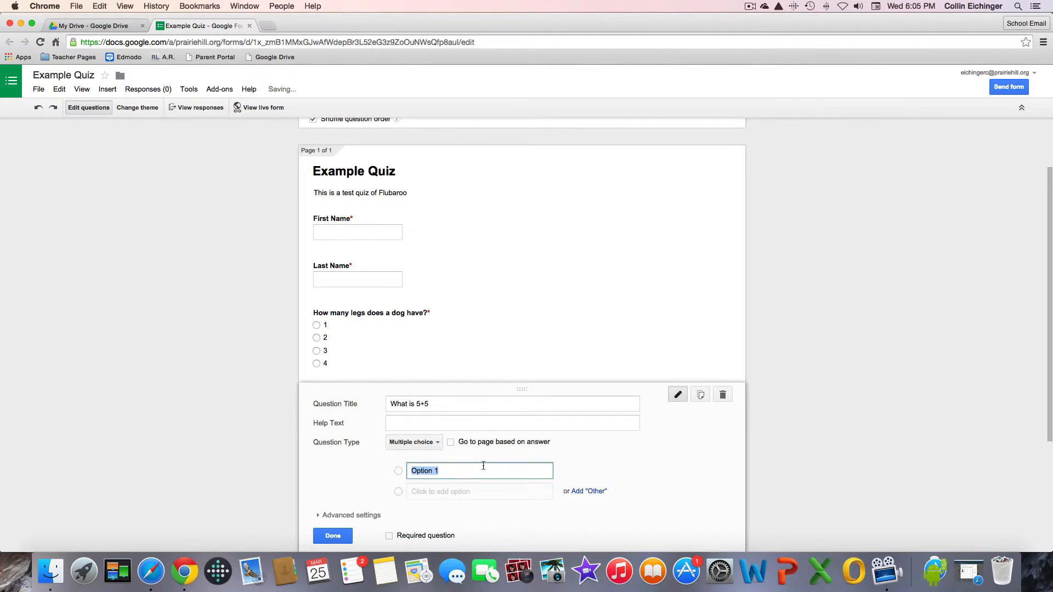
pyautogui.write('5')
pyautogui.press('Return')
pyautogui.write('6')
pyautogui.press('Return')
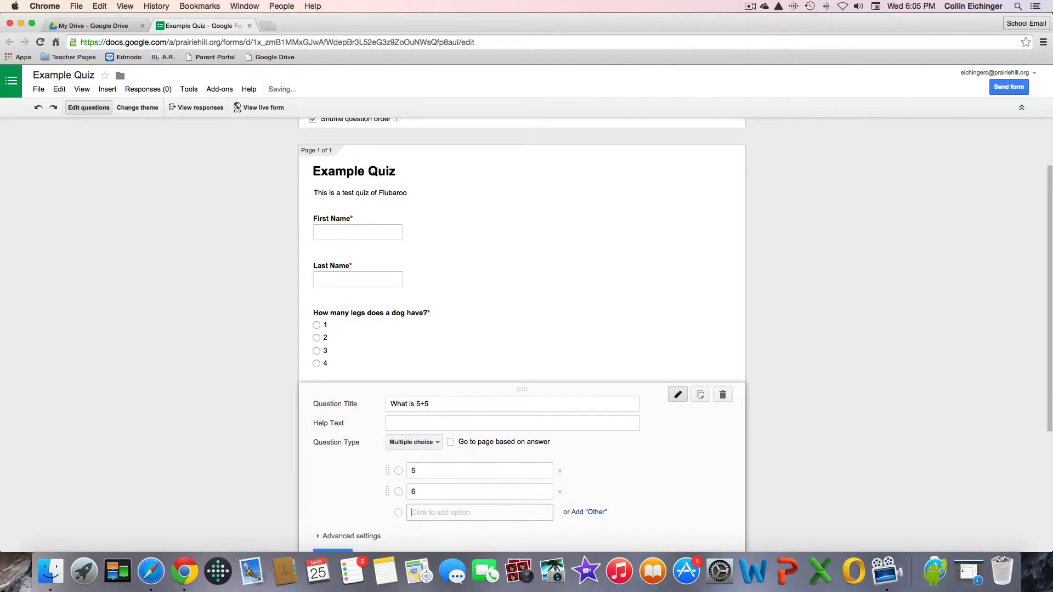
pyautogui.write('7')
pyautogui.press('Return')
pyautogui.write('8')
pyautogui.press('Return')
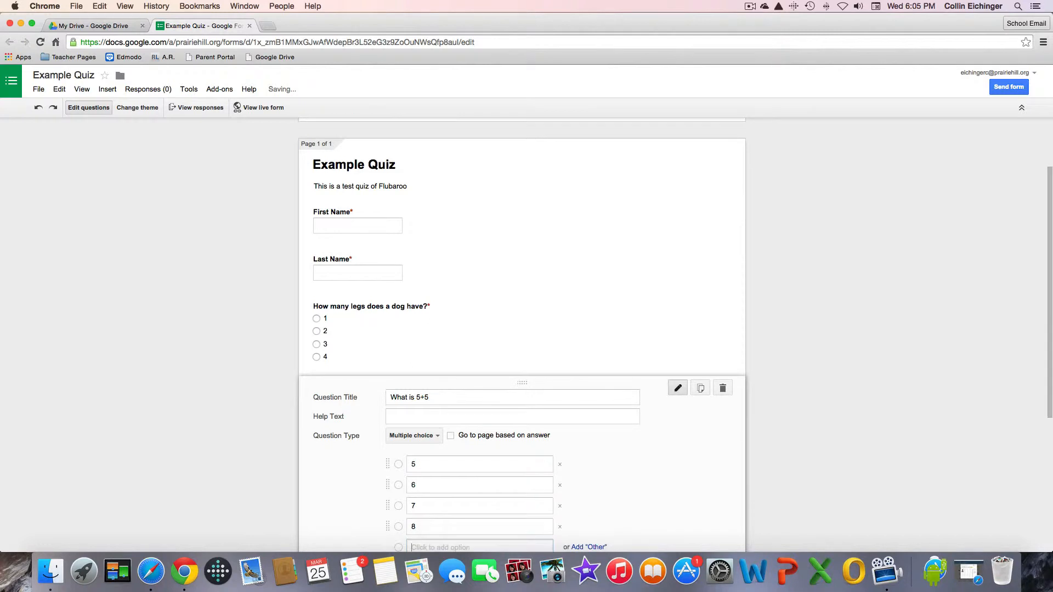
pyautogui.write('9')
pyautogui.press('Return')
pyautogui.write('10')
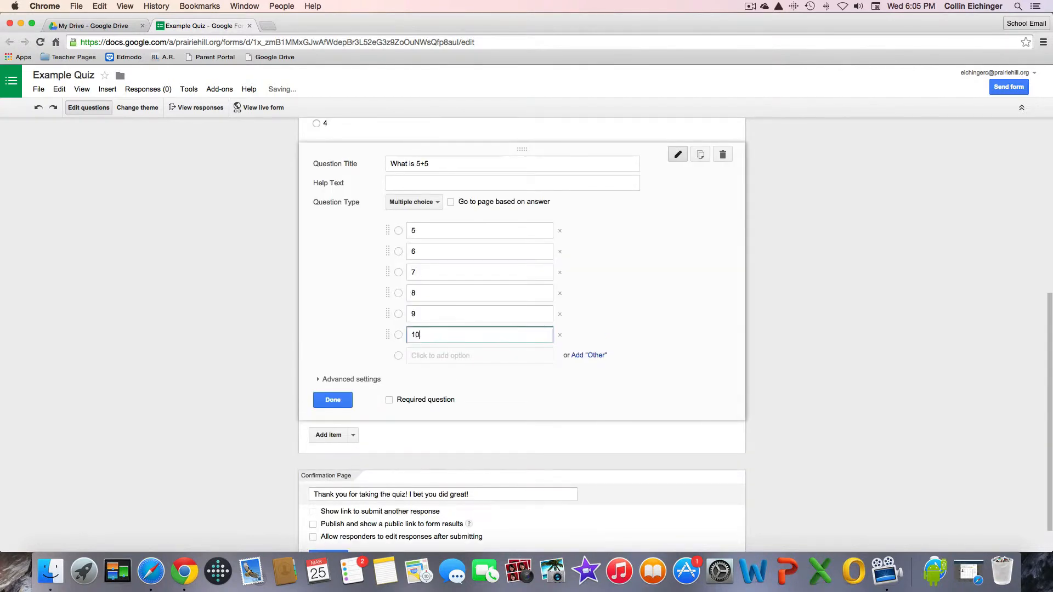
# Make the 5+5 question required with shuffled option order, and finish editing it.
pyautogui.click(426, 400)
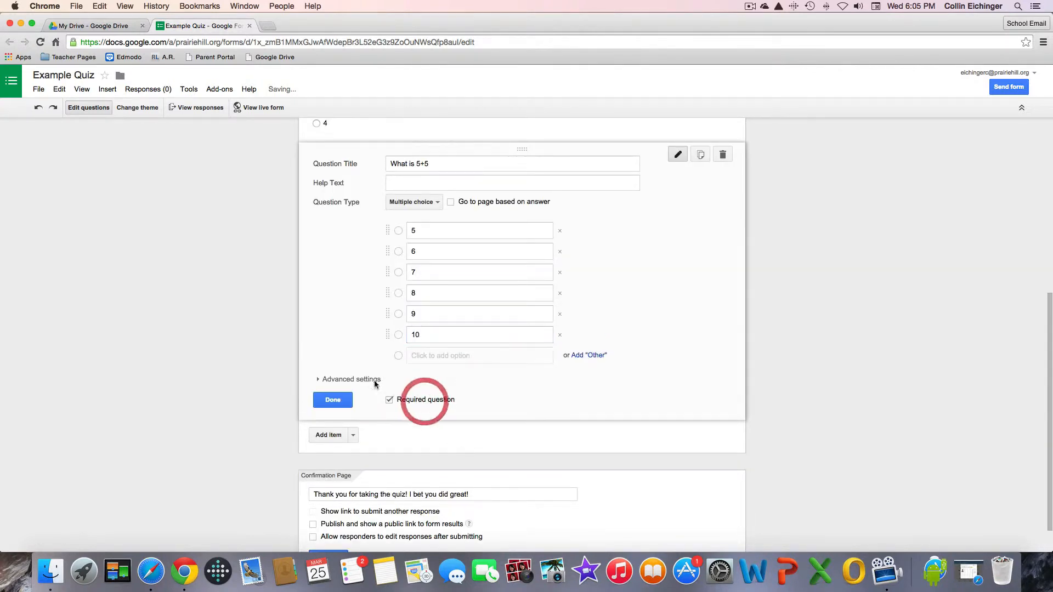
pyautogui.click(329, 379)
pyautogui.click(326, 400)
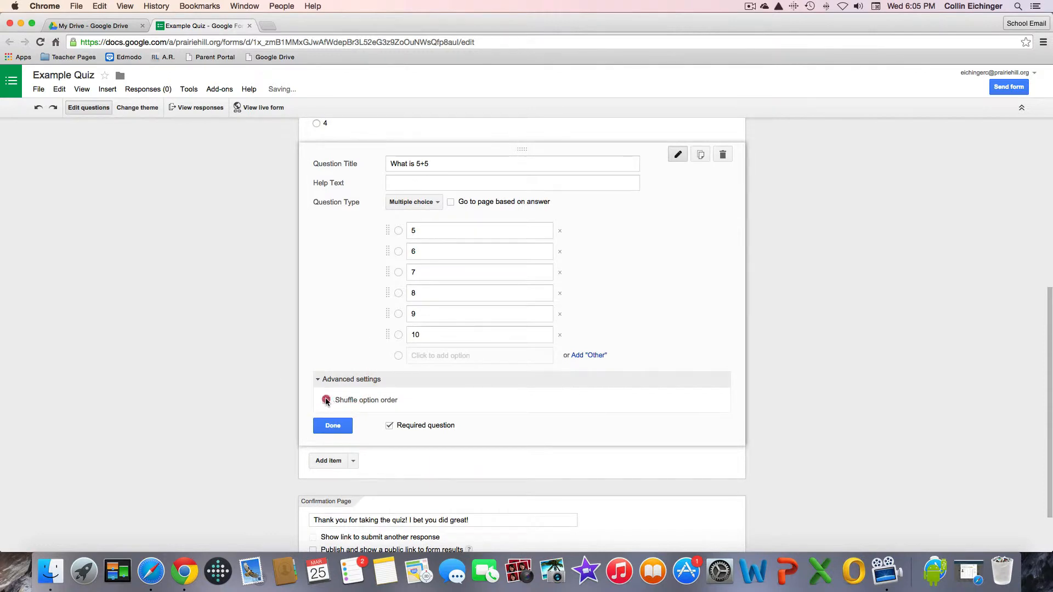
pyautogui.click(333, 425)
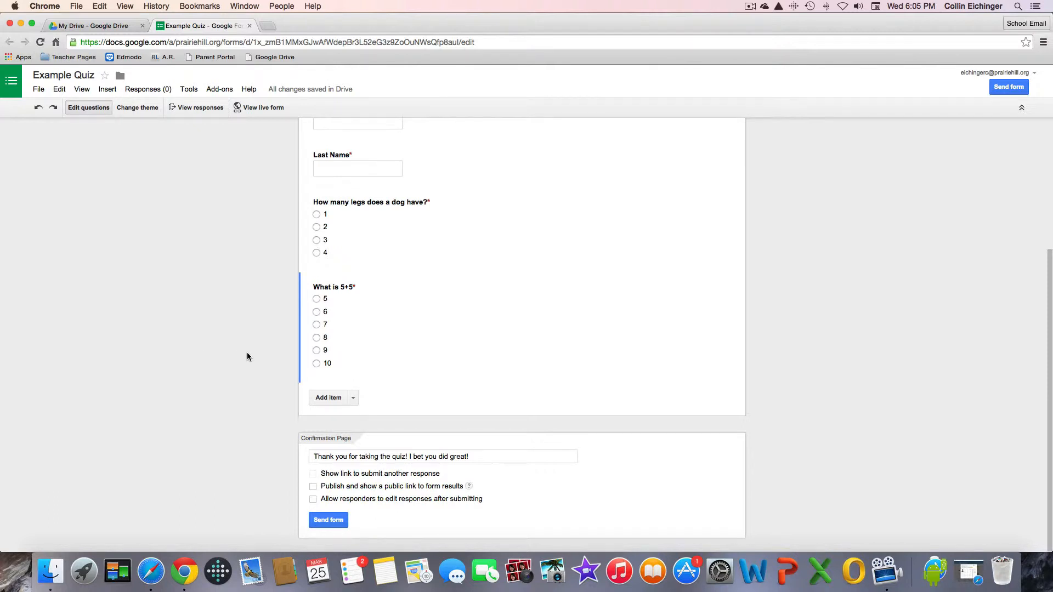
# Add a checkboxes question titled 'What are the square roots of 25'.
pyautogui.click(353, 398)
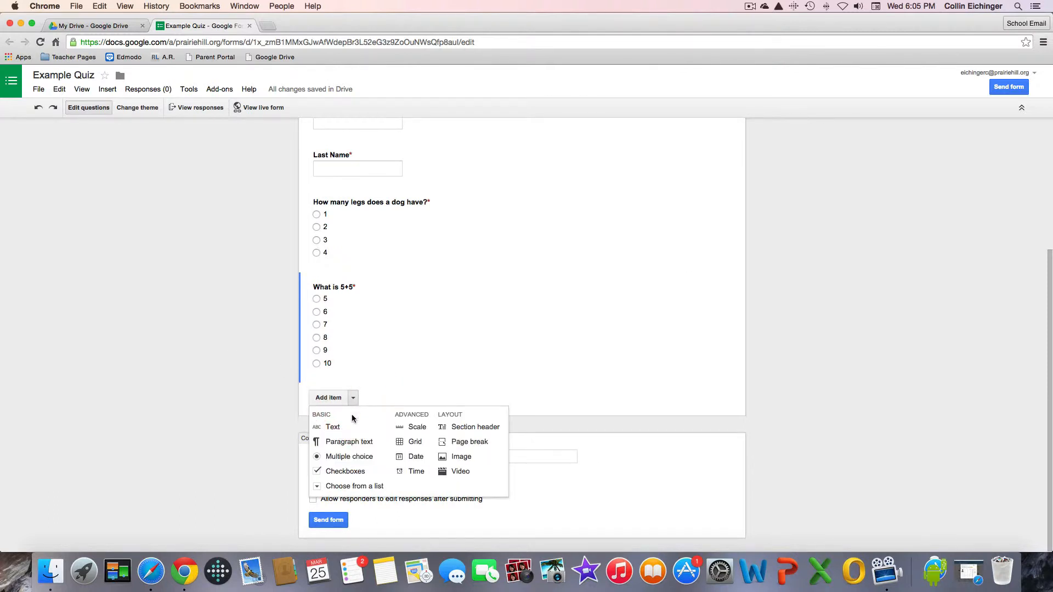
pyautogui.click(360, 472)
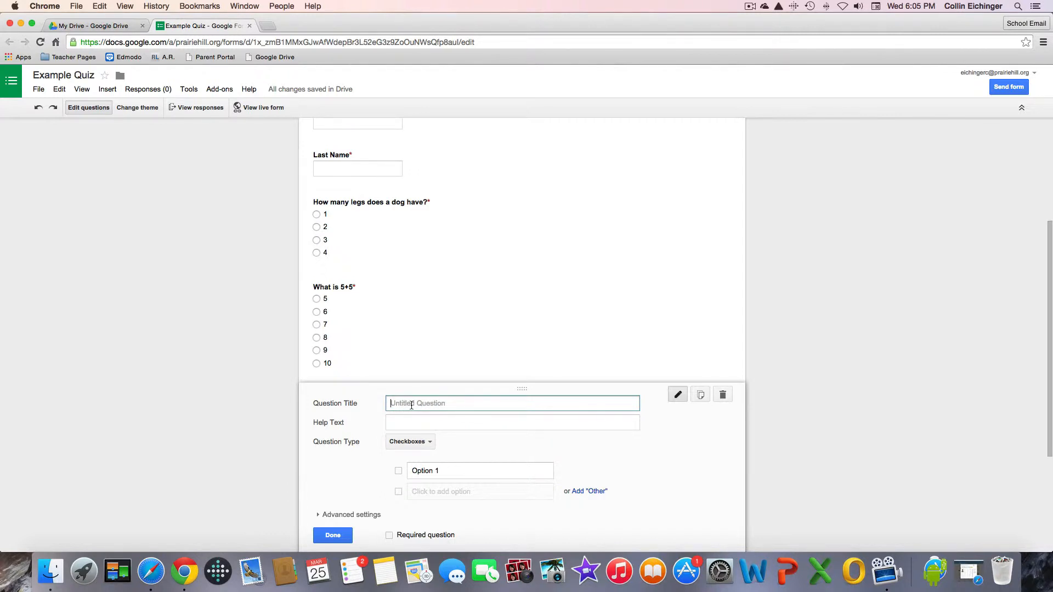
pyautogui.write('What are the square roots of 25')
# Enter the choices 4, -4, 5 and -5, and show the question's advanced settings.
pyautogui.click(442, 472)
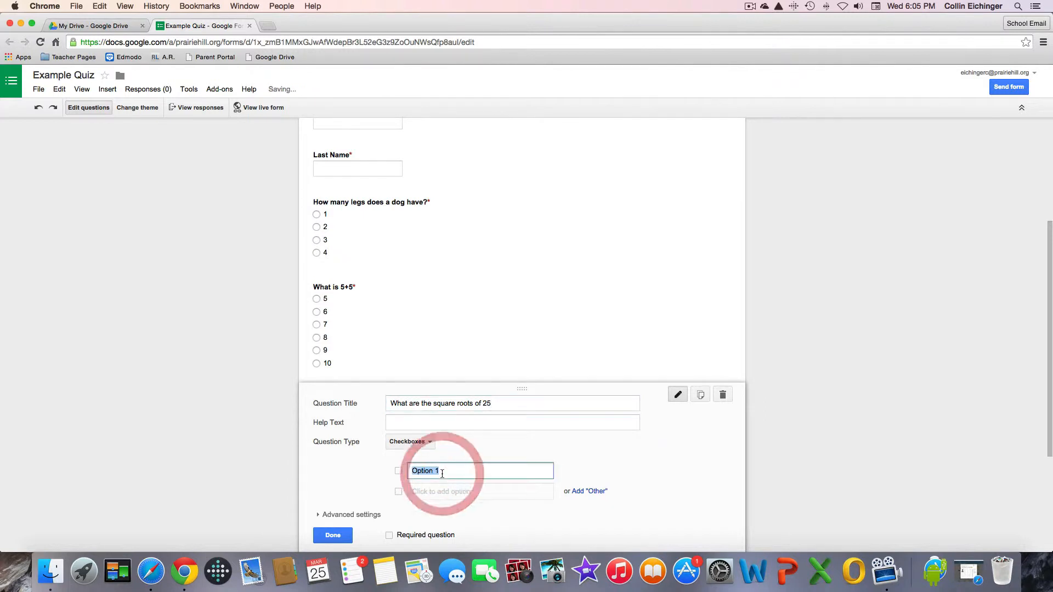
pyautogui.write('4')
pyautogui.press('Tab')
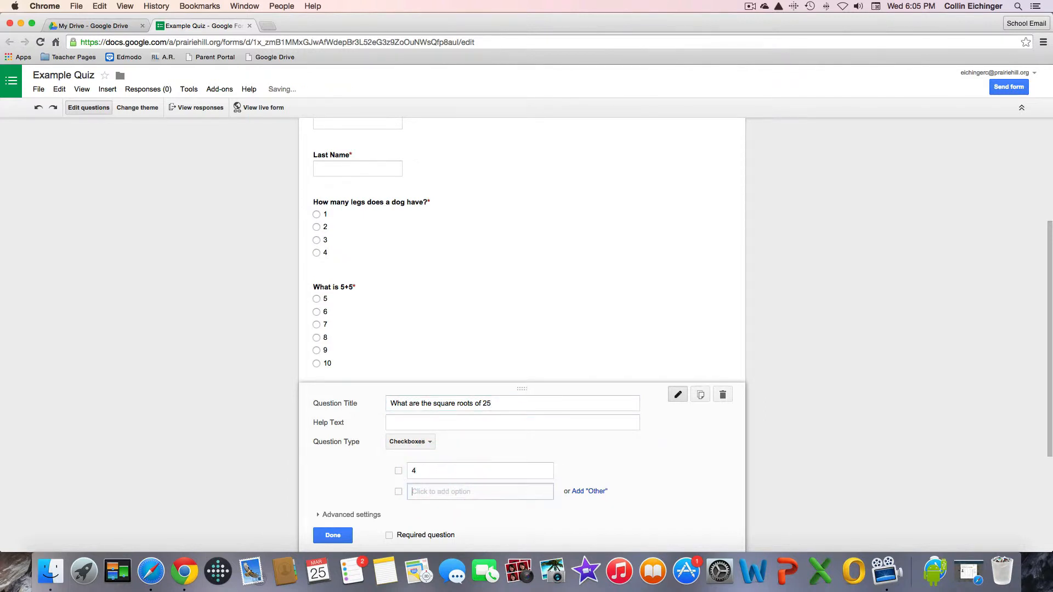
pyautogui.press('Tab')
pyautogui.click(443, 492)
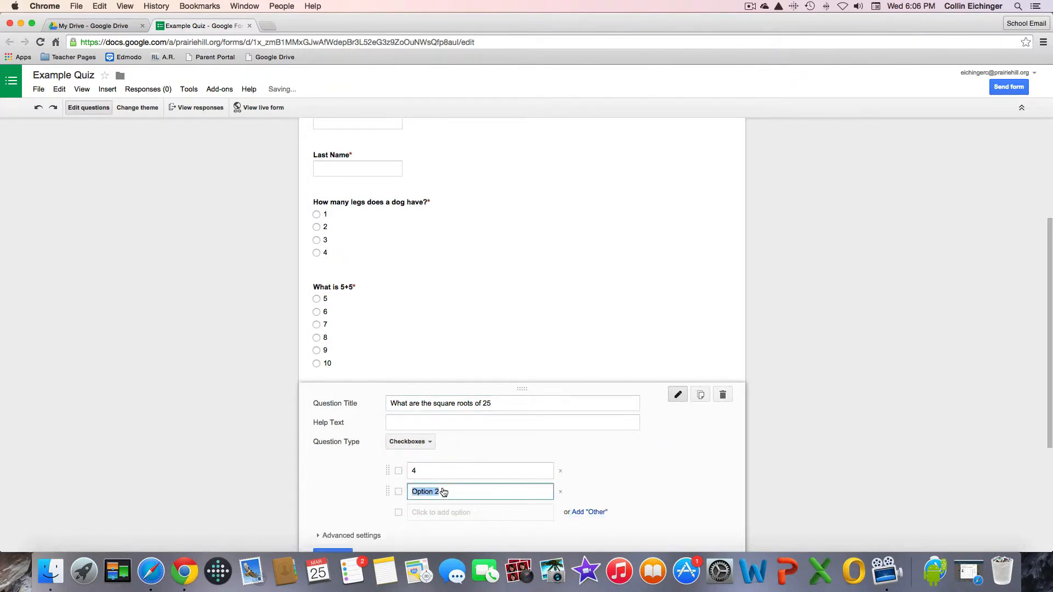
pyautogui.write('-4')
pyautogui.click(462, 520)
pyautogui.write('5')
pyautogui.press('Tab')
pyautogui.press('Tab')
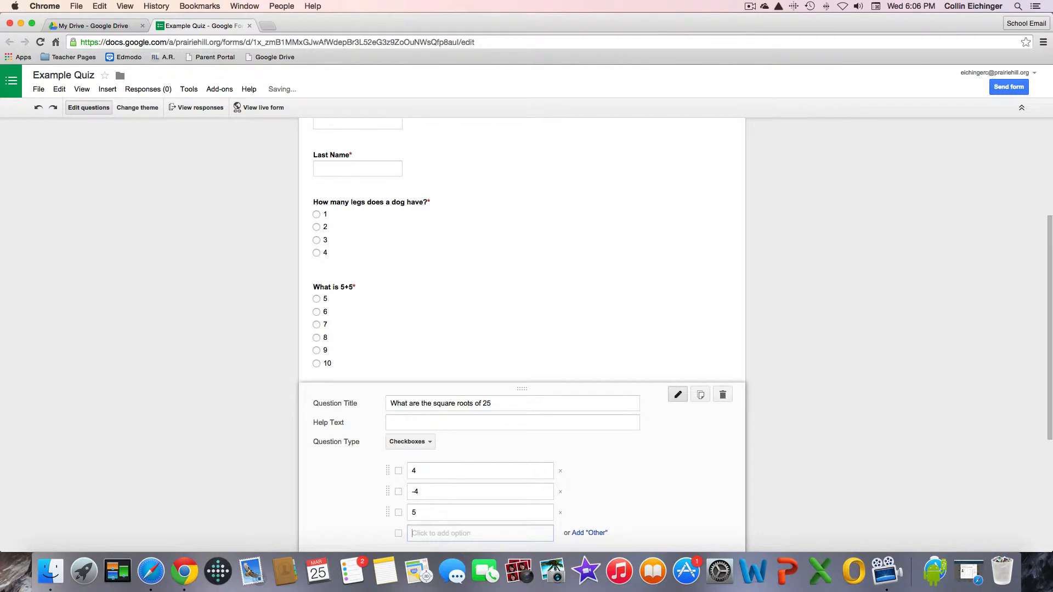
pyautogui.write('-5')
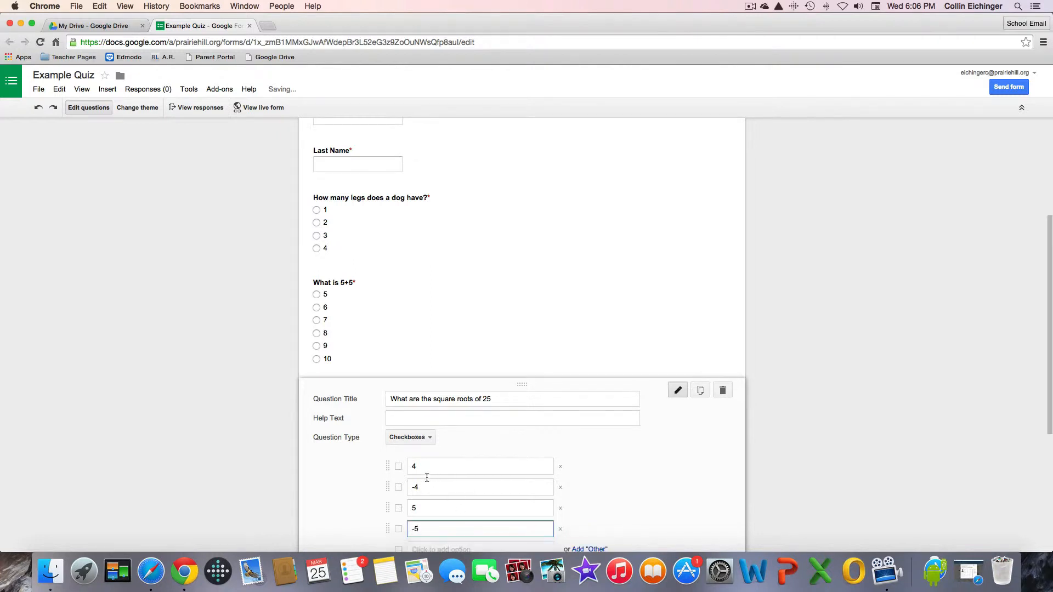
pyautogui.scroll(-3, 387, 497)
pyautogui.click(363, 499)
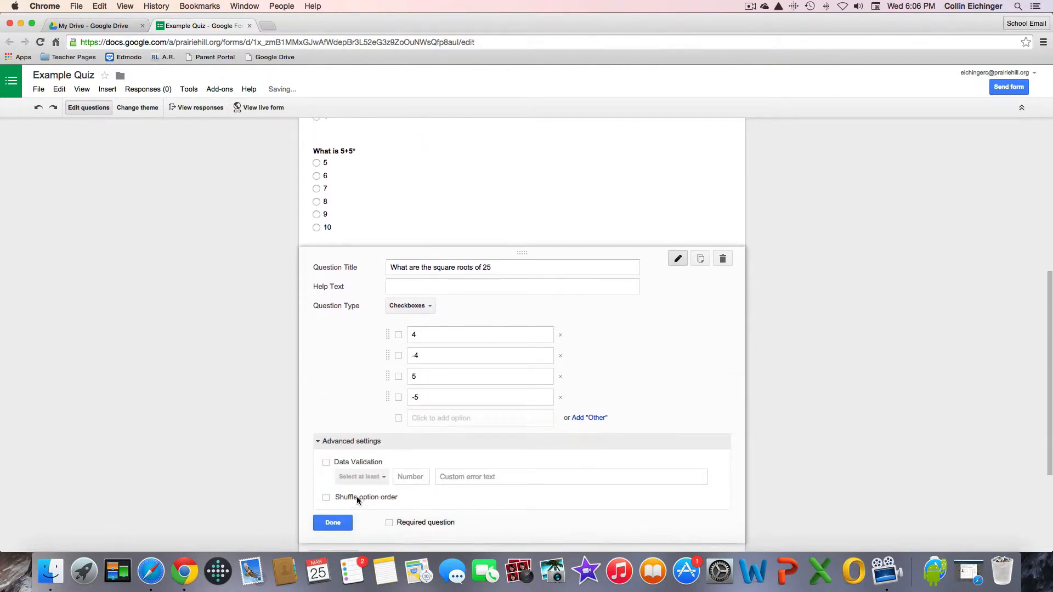
# Shuffle the square-roots choices and add validation requiring exactly 2 boxes ticked.
pyautogui.click(325, 498)
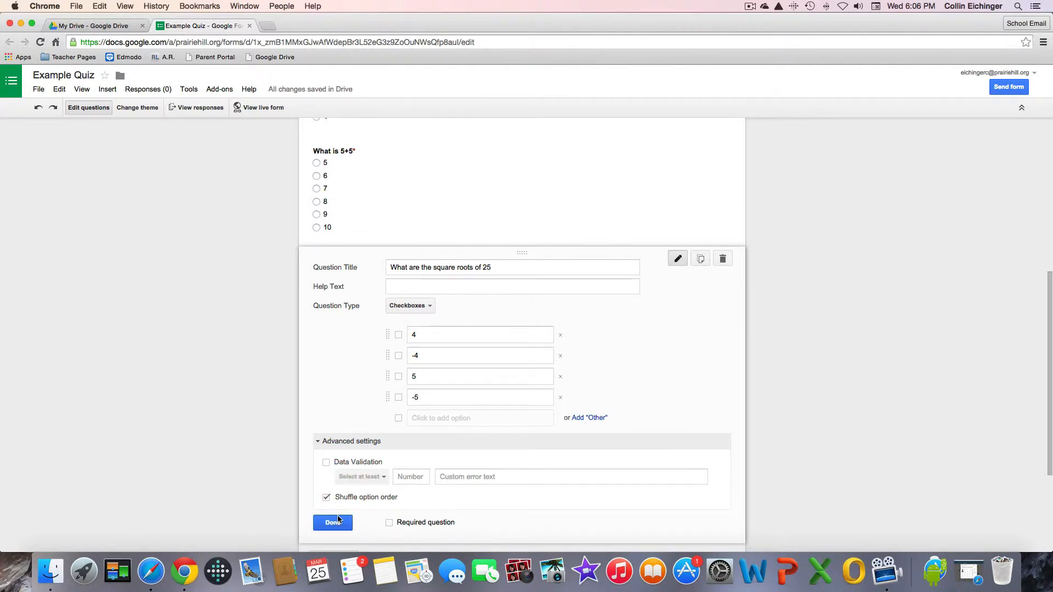
pyautogui.click(327, 462)
pyautogui.click(345, 476)
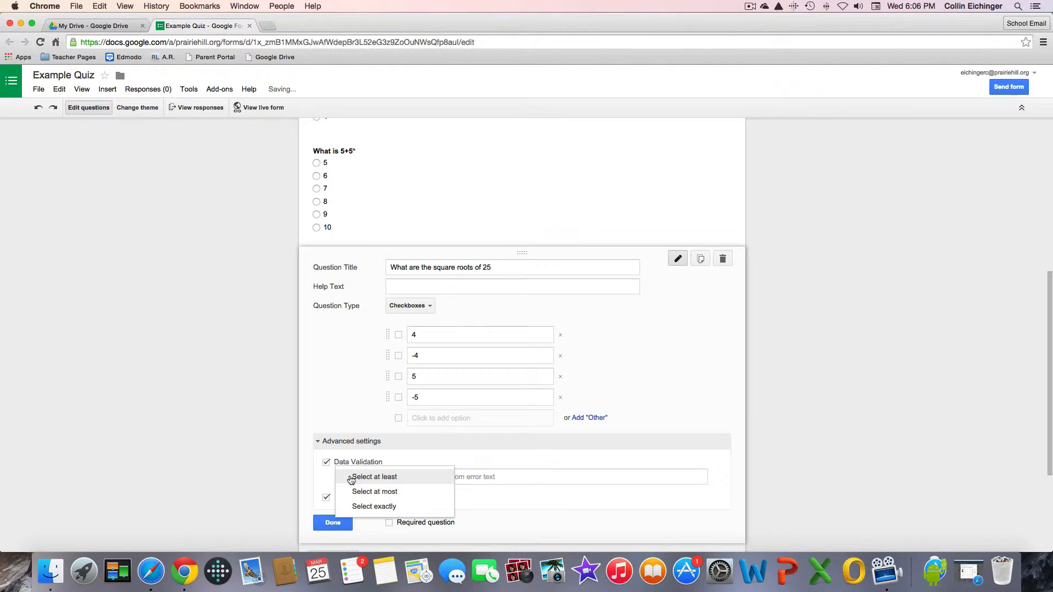
pyautogui.click(352, 478)
pyautogui.click(410, 478)
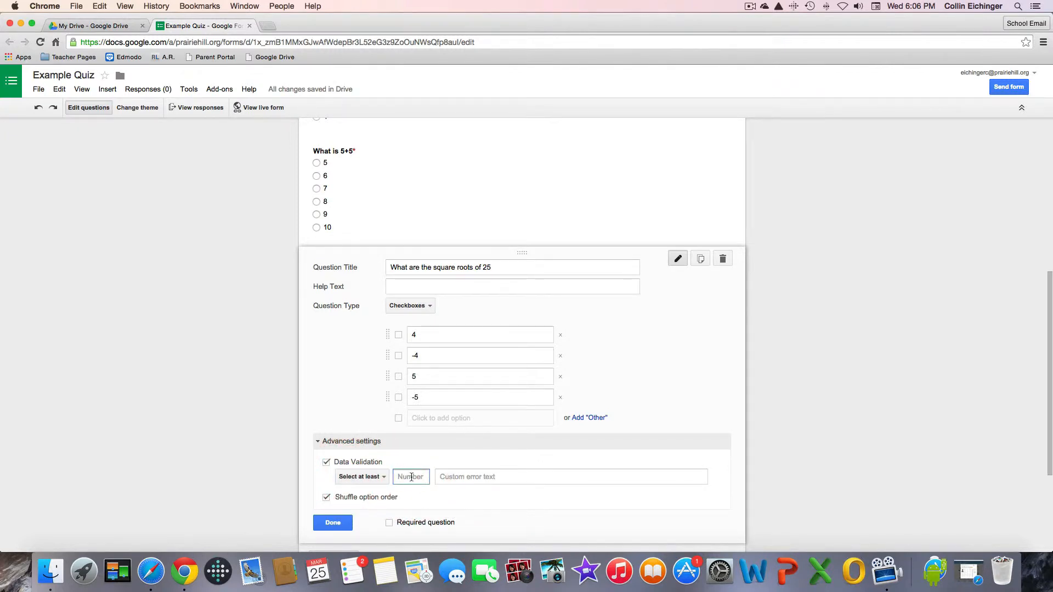
pyautogui.write('2')
pyautogui.click(353, 480)
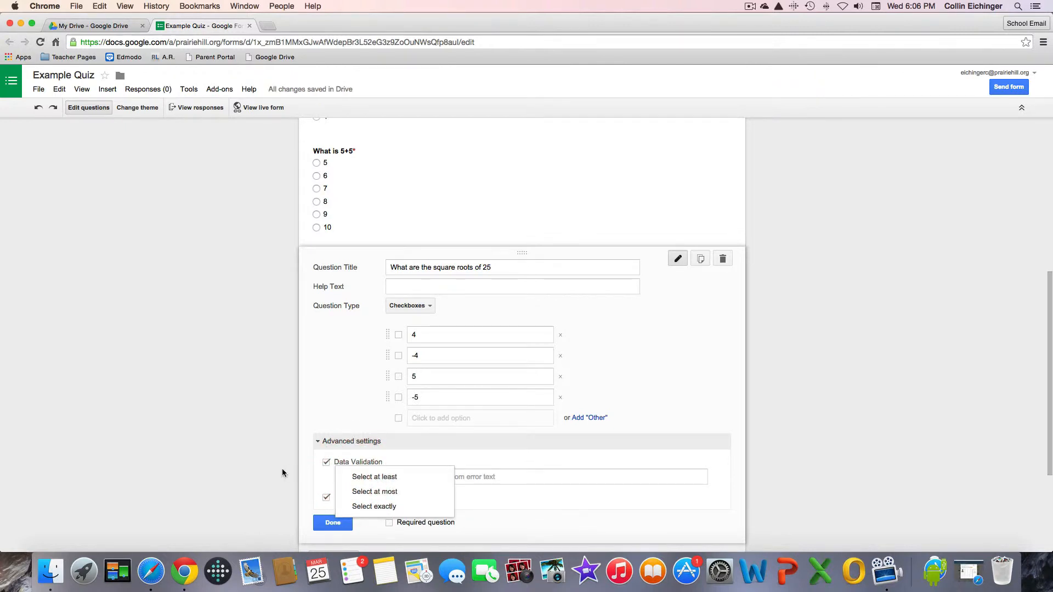
pyautogui.click(367, 505)
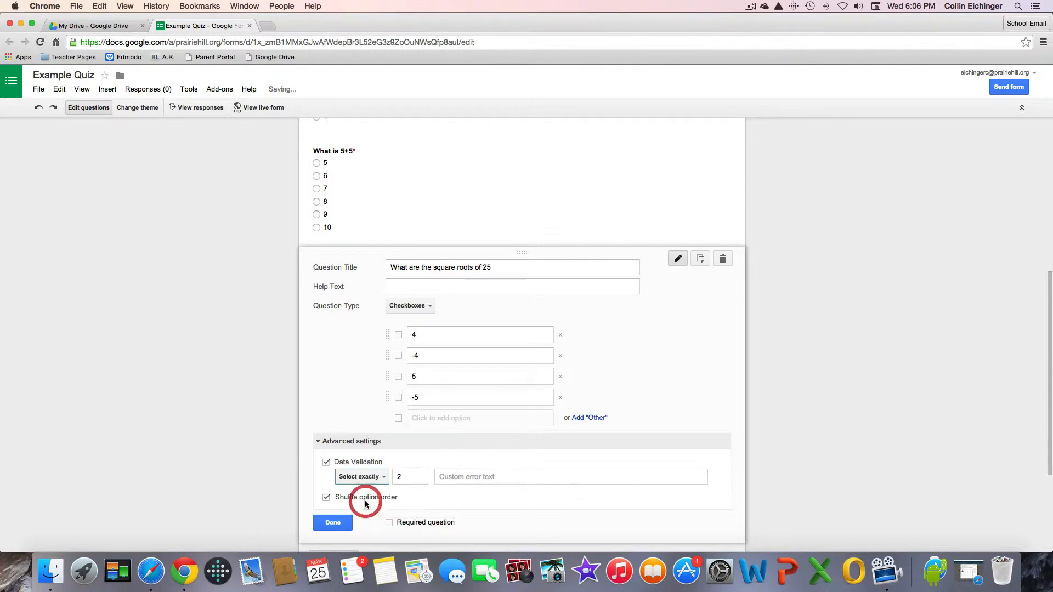
pyautogui.moveTo(412, 479); pyautogui.dragTo(386, 480)
pyautogui.click(411, 478)
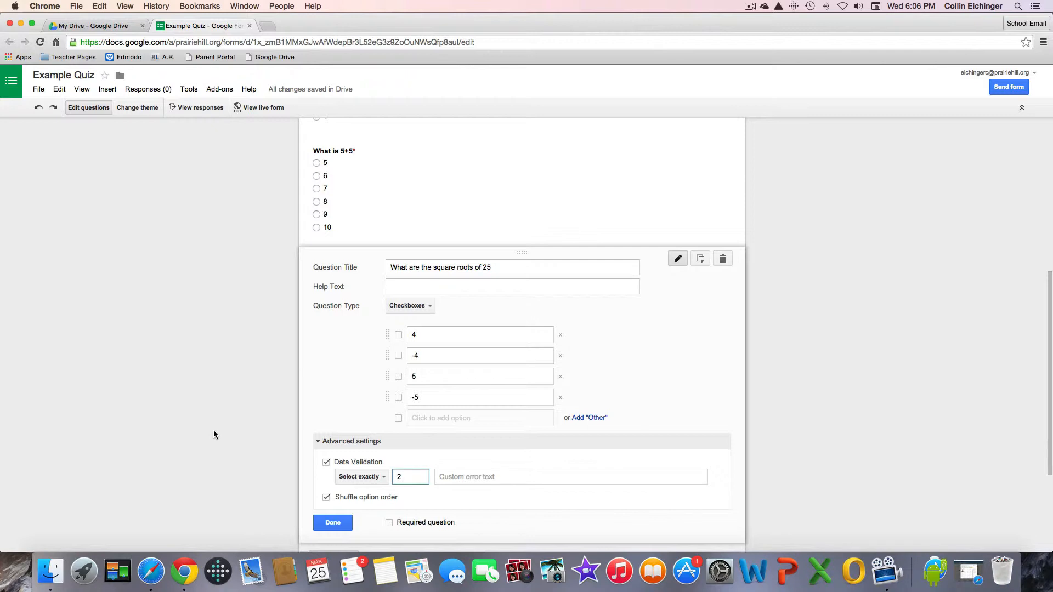
# Make the square-roots question required and finish editing it.
pyautogui.click(420, 525)
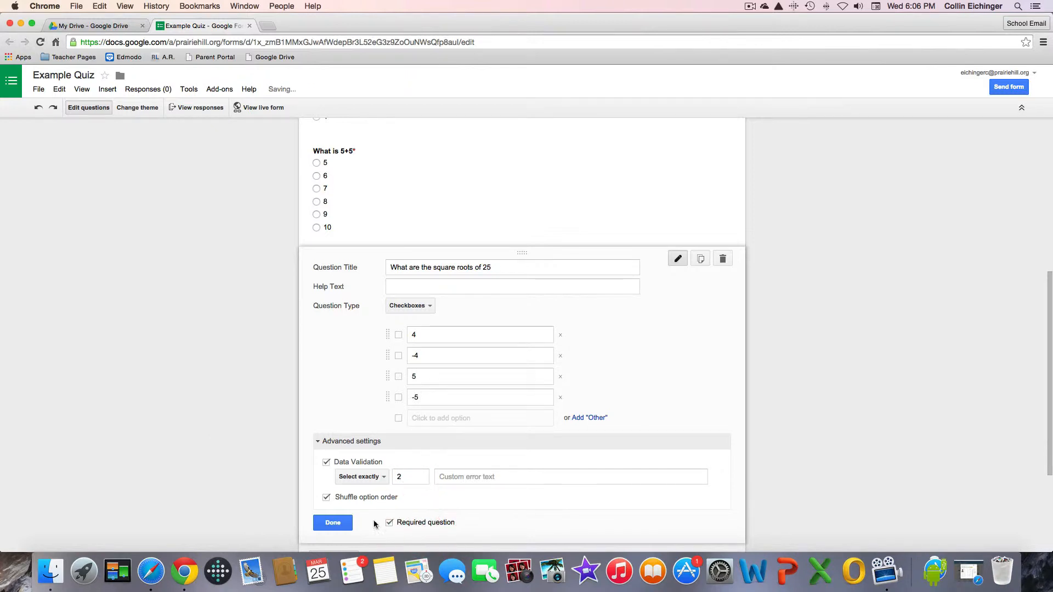
pyautogui.click(331, 524)
pyautogui.scroll(3, 393, 390)
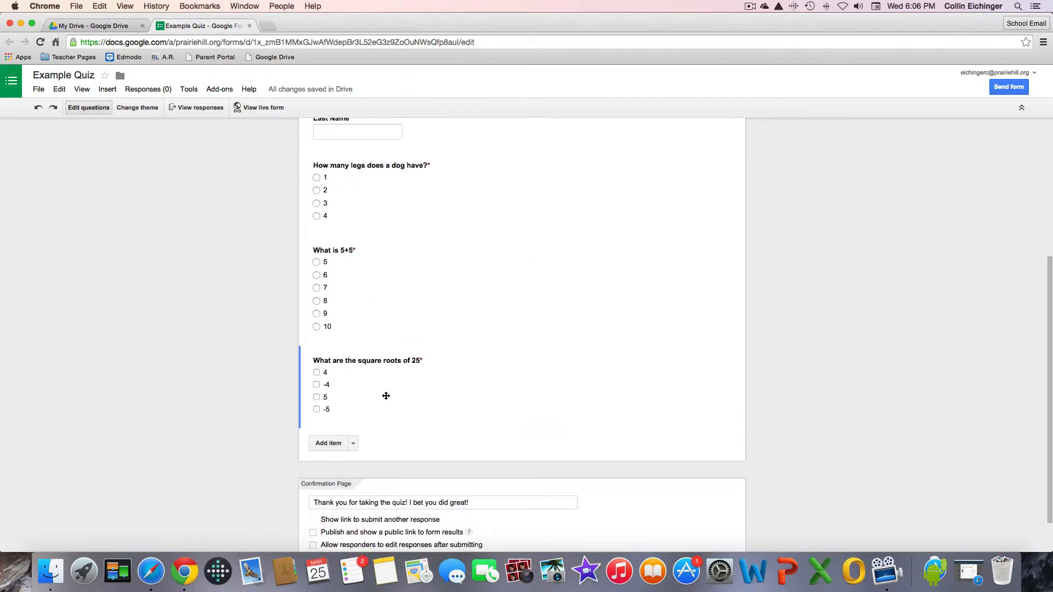
# Add a paragraph text question titled 'Explain why 6x6 is 36'.
pyautogui.click(352, 509)
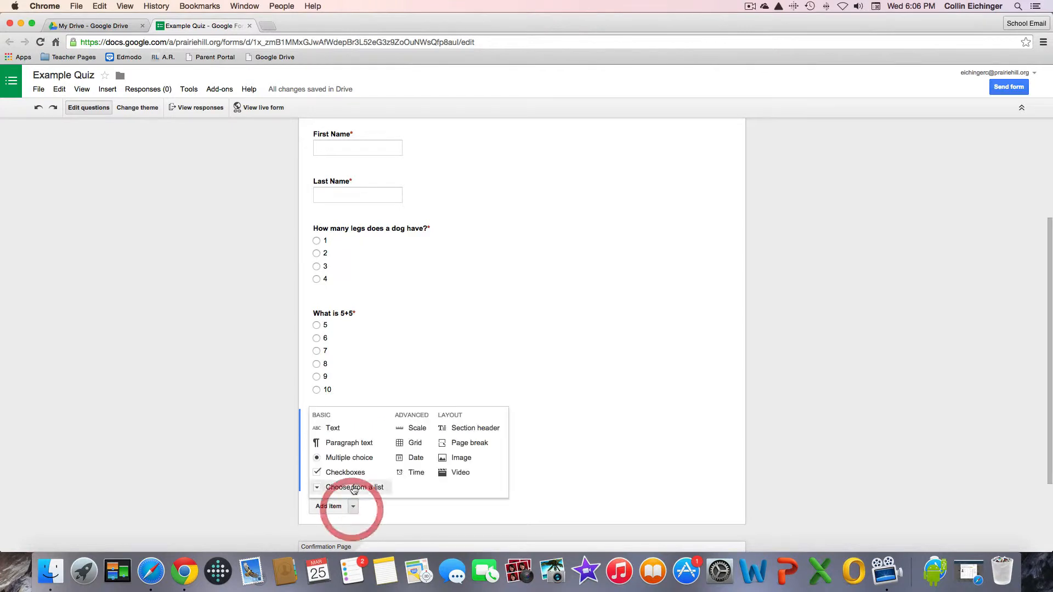
pyautogui.click(354, 442)
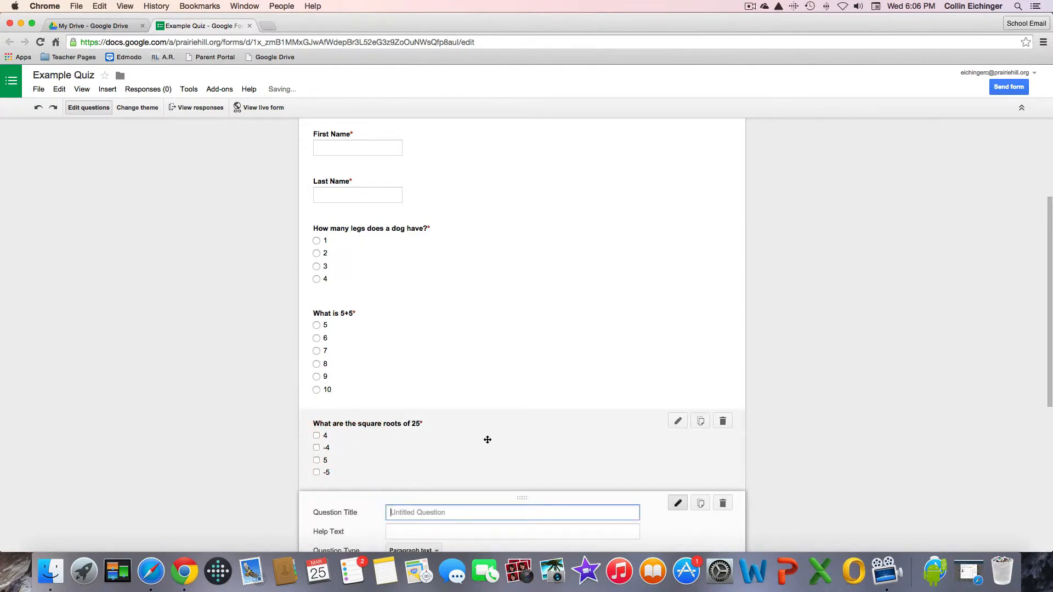
pyautogui.write('Ex')
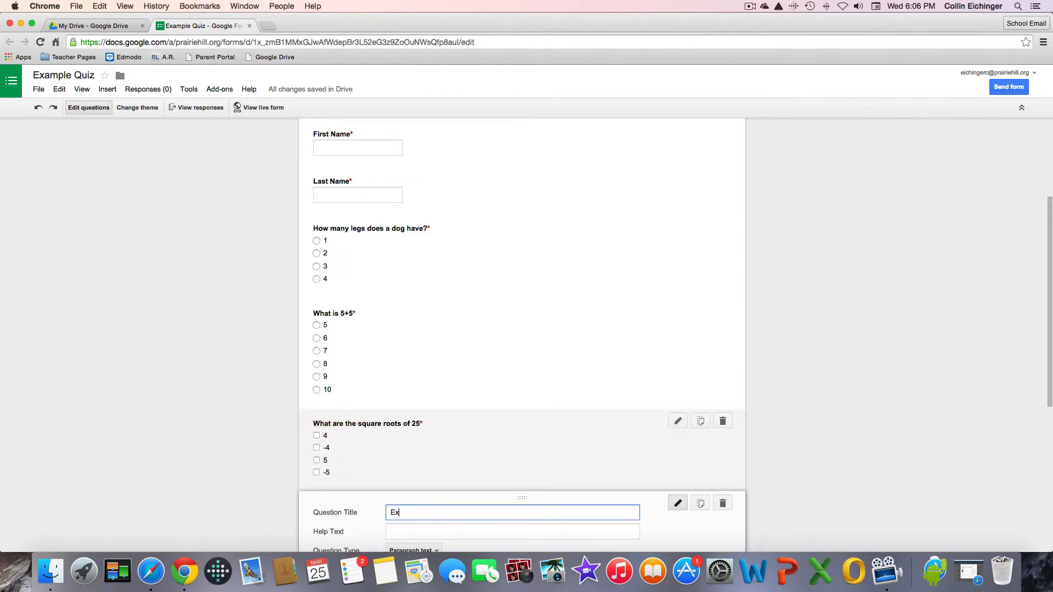
pyautogui.write('plain')
pyautogui.write(' why 5')
pyautogui.write('5')
pyautogui.press('BackSpace')
pyautogui.press('BackSpace')
pyautogui.press('BackSpace')
pyautogui.write('6x6 is 36')
# Make the paragraph question required with Text validation of minimum 10 characters.
pyautogui.scroll(-3, 494, 439)
pyautogui.scroll(-1, 431, 476)
pyautogui.click(390, 489)
pyautogui.click(356, 474)
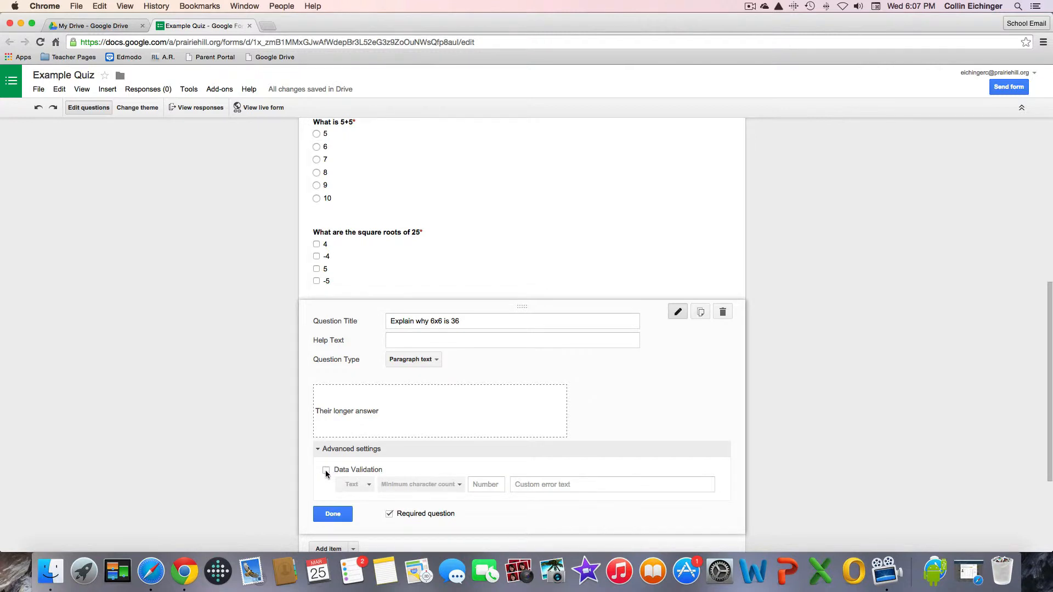
pyautogui.click(325, 474)
pyautogui.click(356, 484)
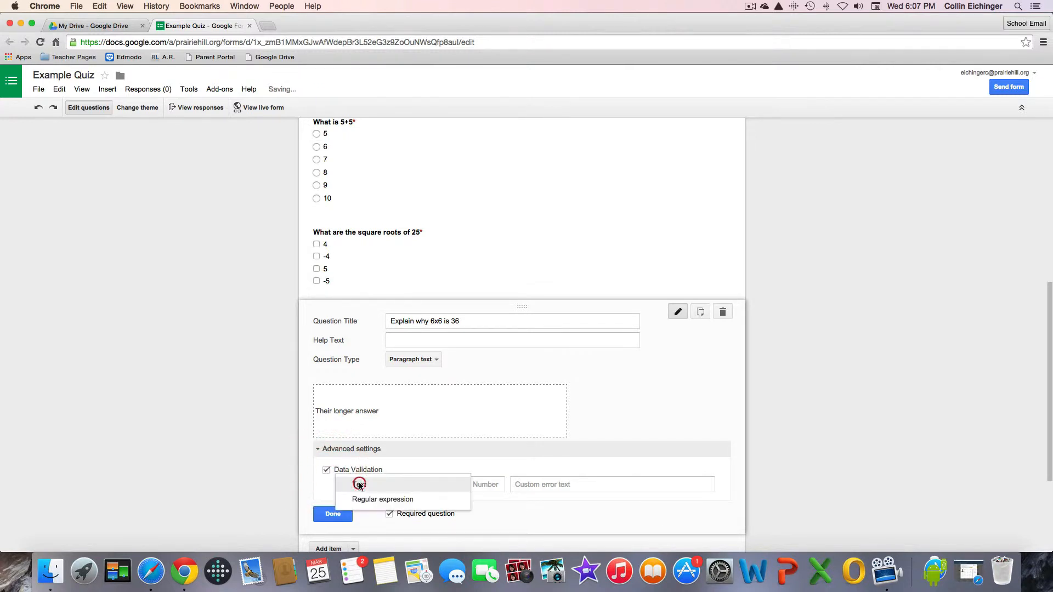
pyautogui.click(389, 485)
pyautogui.click(485, 485)
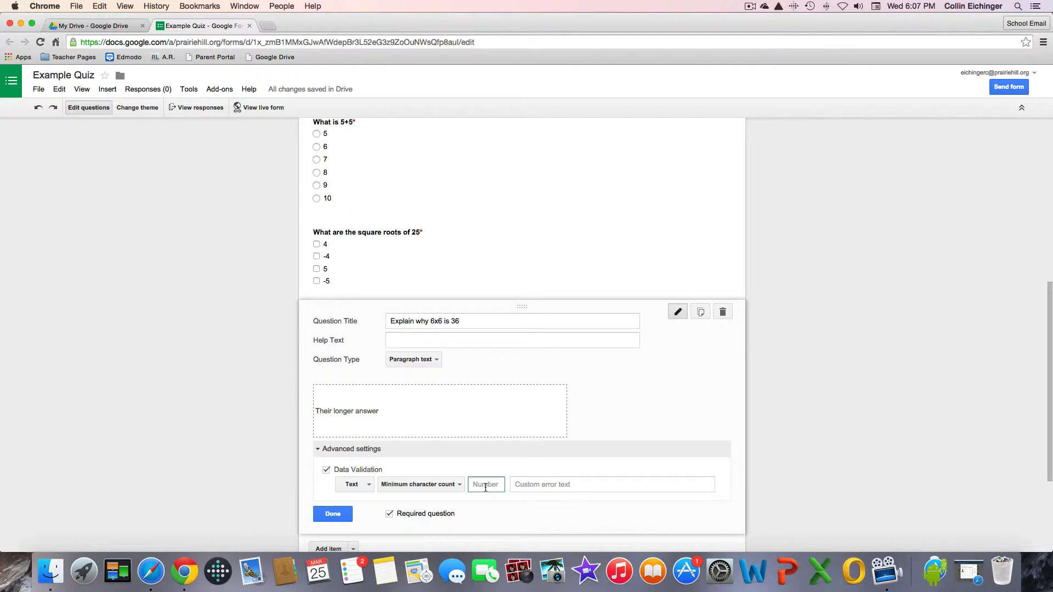
pyautogui.write('10')
pyautogui.scroll(-2, 591, 477)
pyautogui.scroll(2, 541, 447)
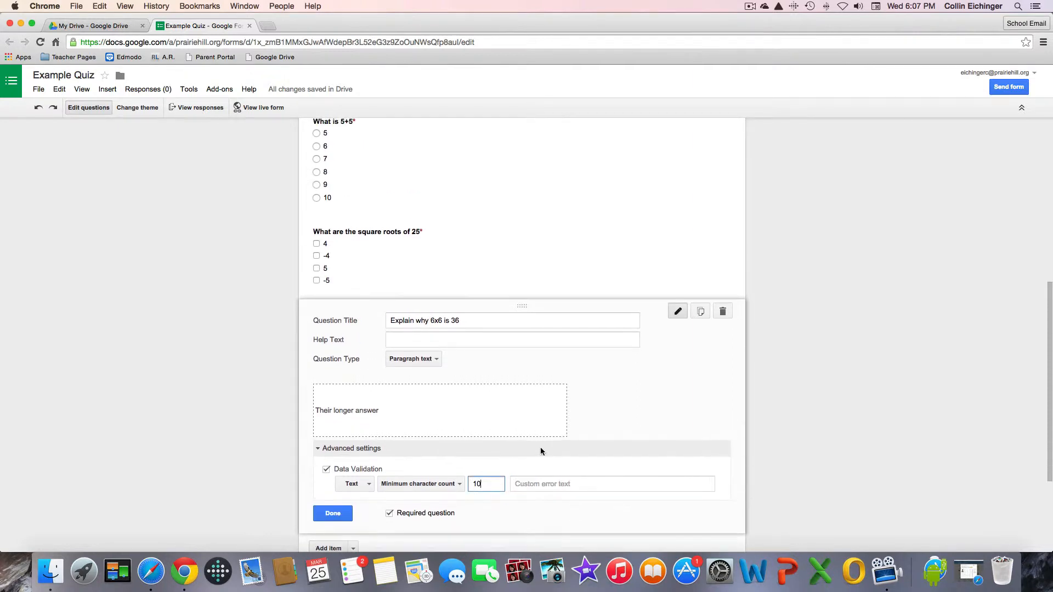
# Give the square-roots question the custom error text 'You need to select 2 answers.'.
pyautogui.click(430, 244)
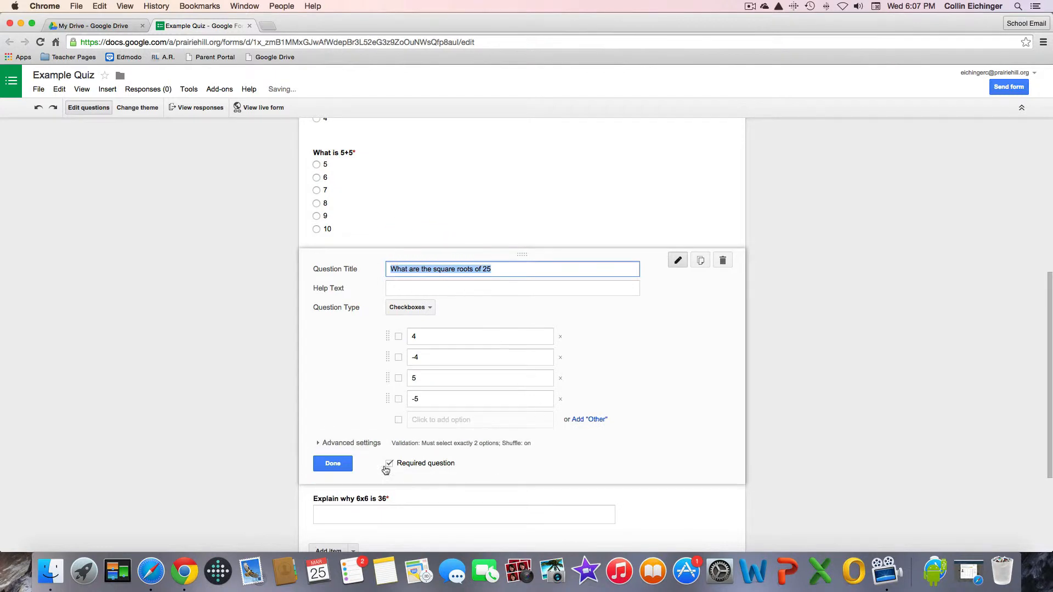
pyautogui.click(324, 446)
pyautogui.click(509, 477)
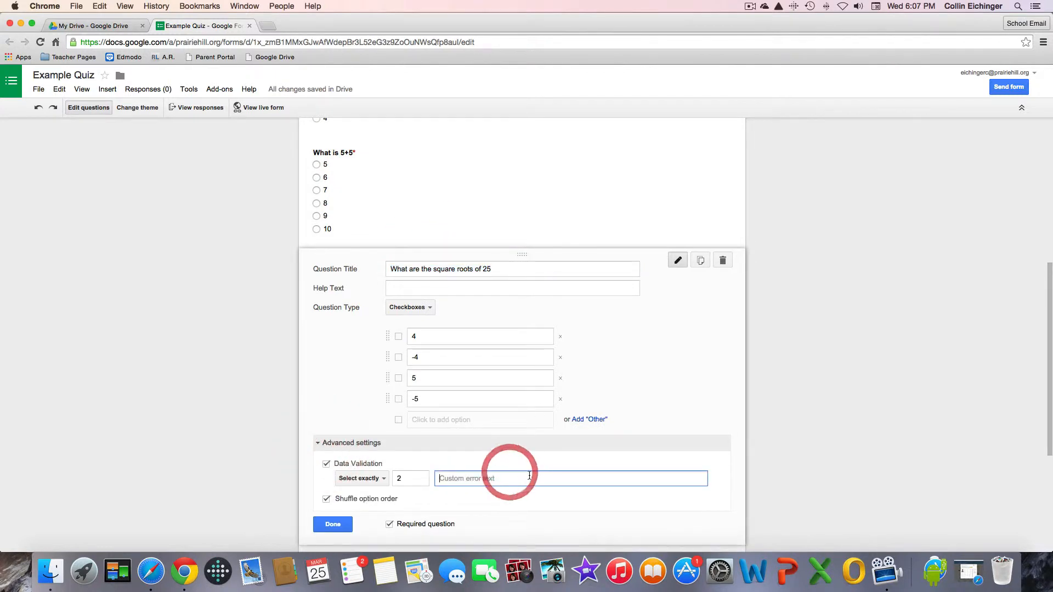
pyautogui.write('You need to selse')
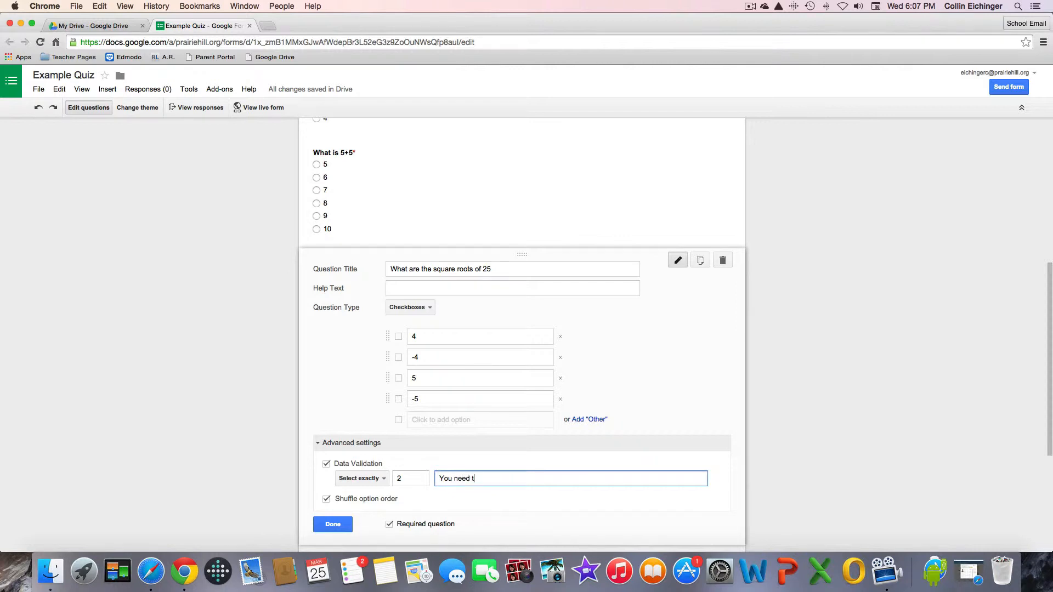
pyautogui.press('BackSpace')
pyautogui.press('BackSpace')
pyautogui.write('ect 2 answers.')
pyautogui.click(342, 526)
# Give the 6x6 explanation question the error text 'You have to have 10 characters.'.
pyautogui.click(310, 363)
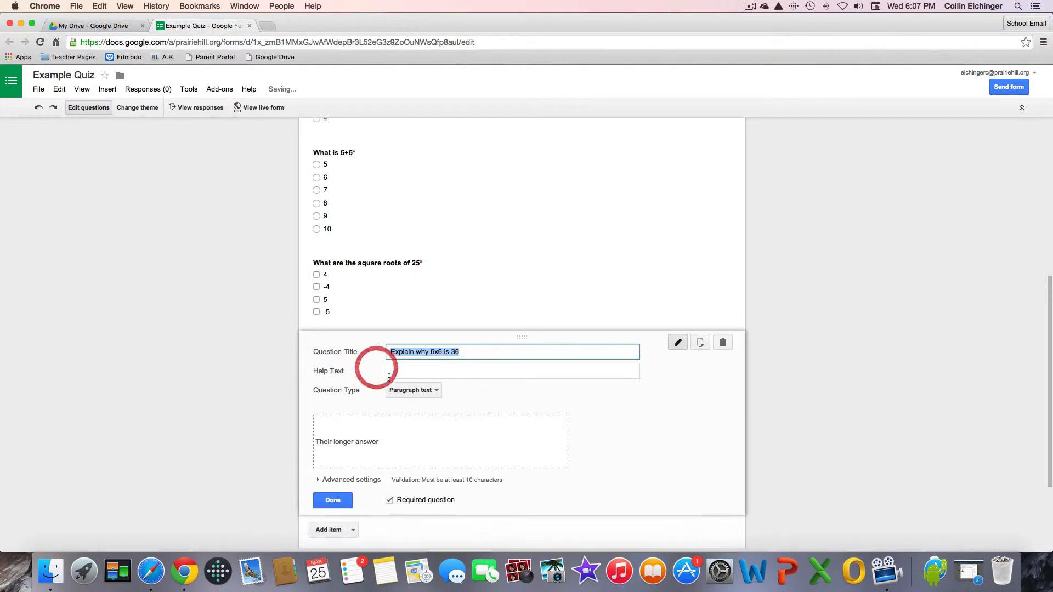
pyautogui.click(447, 480)
pyautogui.click(554, 521)
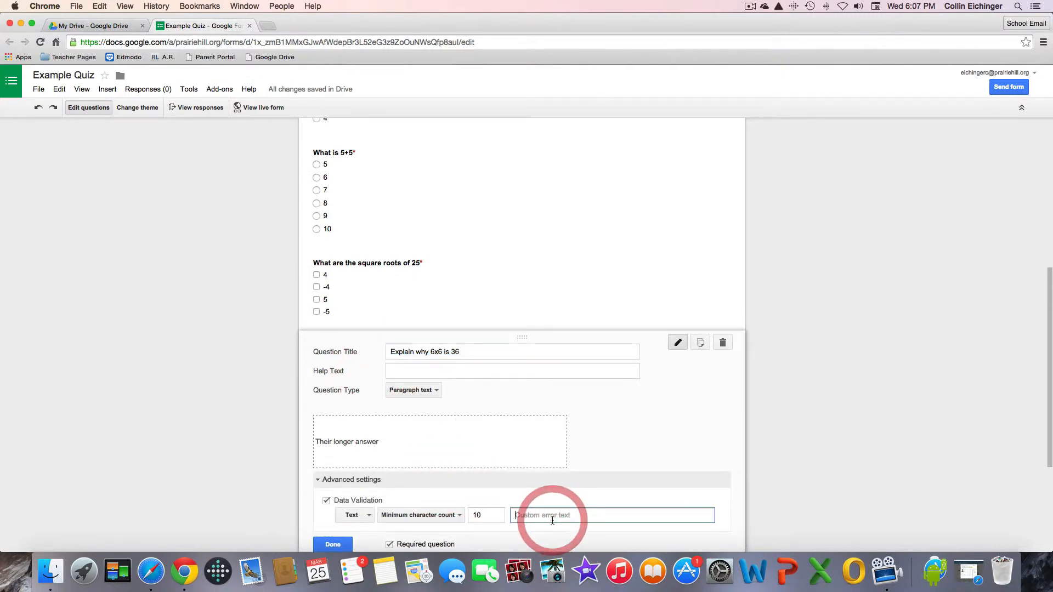
pyautogui.write('You ha')
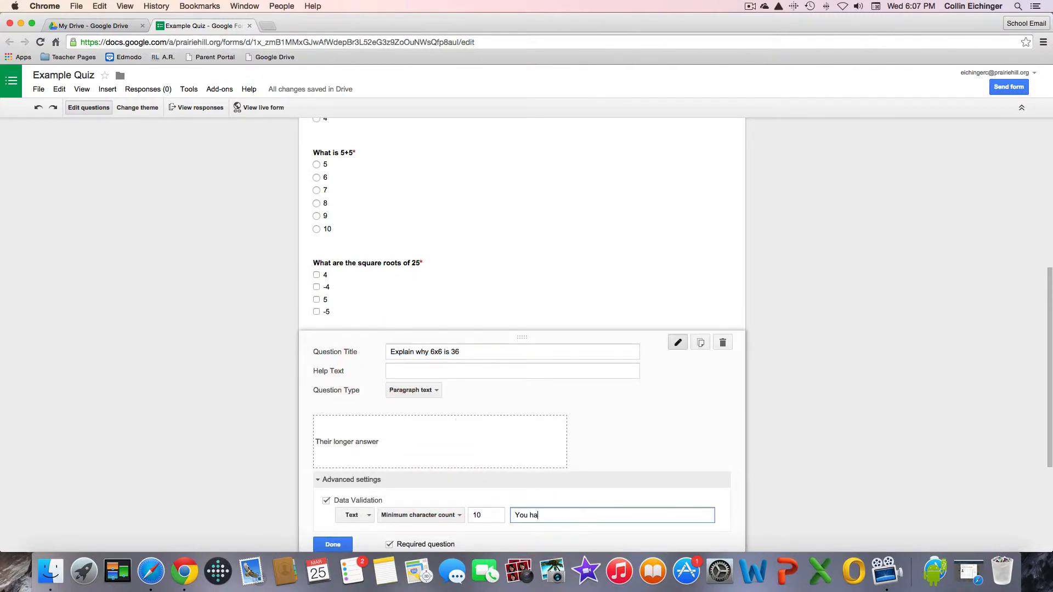
pyautogui.write('ve to have 10 characters.')
pyautogui.scroll(-5, 680, 543)
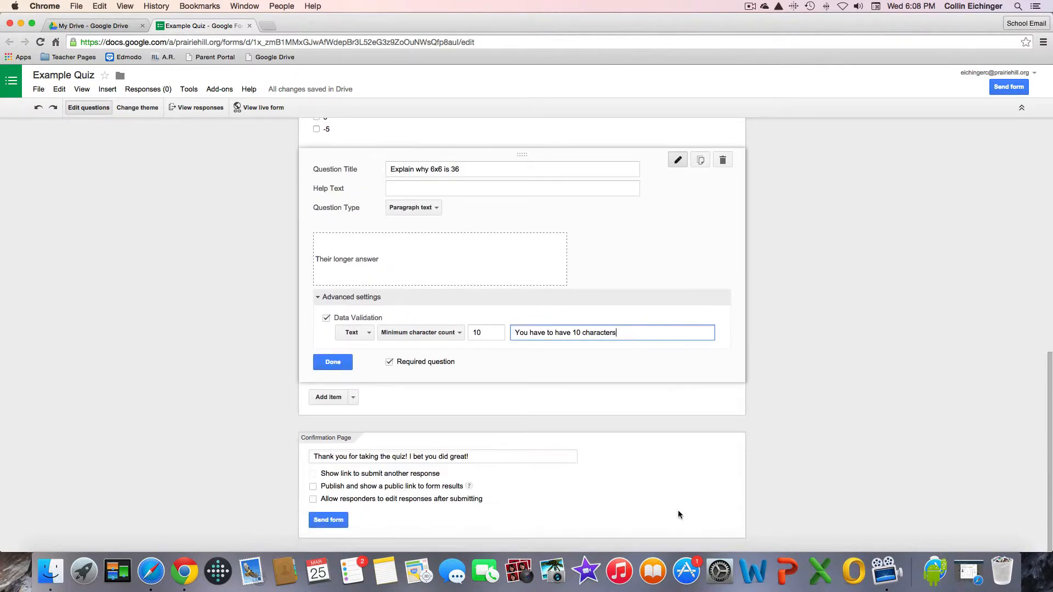
pyautogui.click(815, 441)
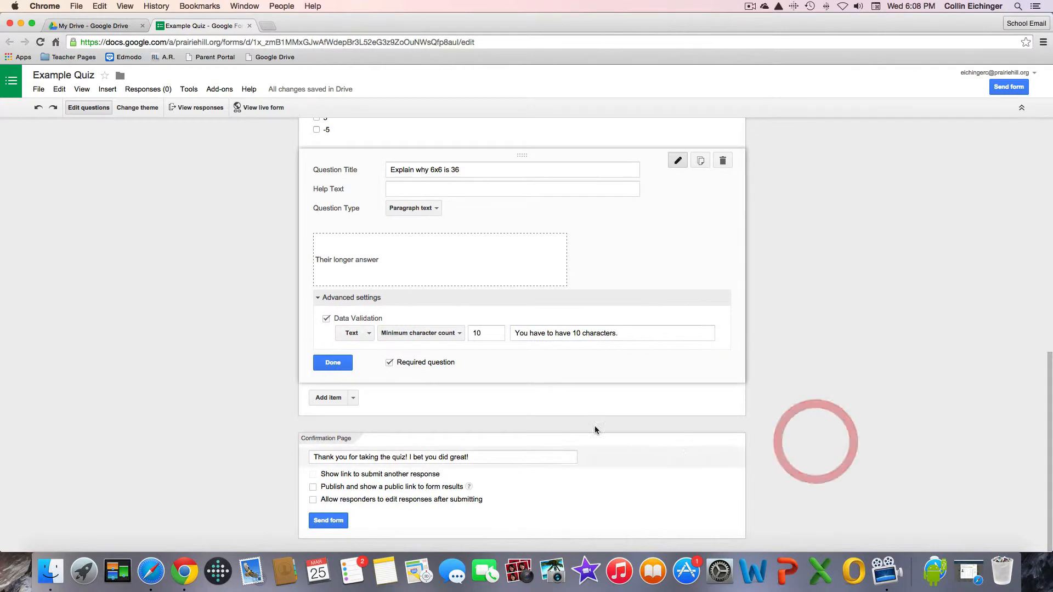
pyautogui.click(332, 363)
pyautogui.scroll(3, 328, 372)
pyautogui.scroll(9, 328, 372)
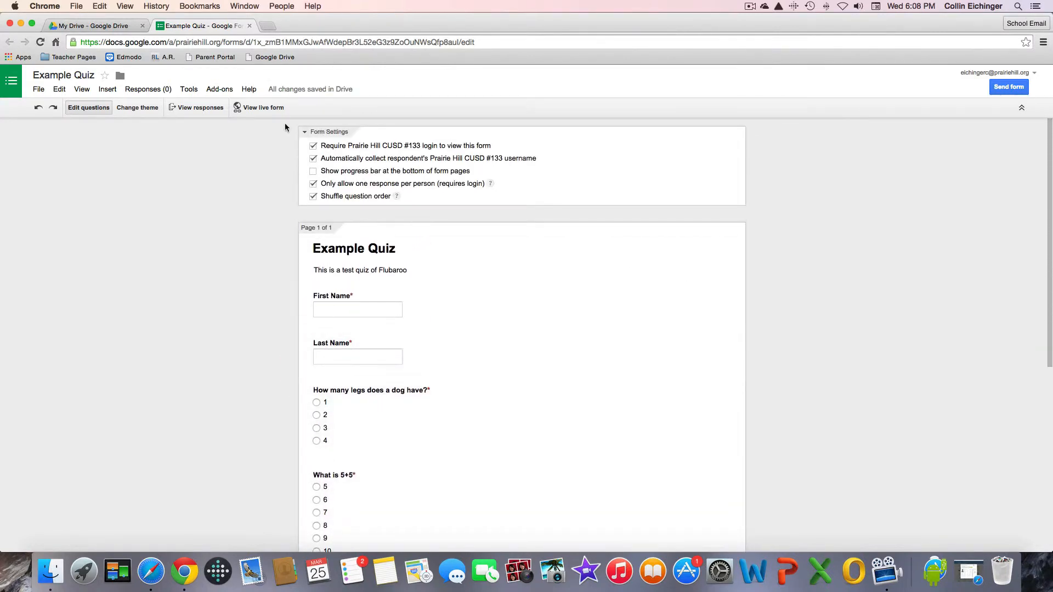
# Open the live Example Quiz form in a new tab, glancing back at the editor first.
pyautogui.click(263, 109)
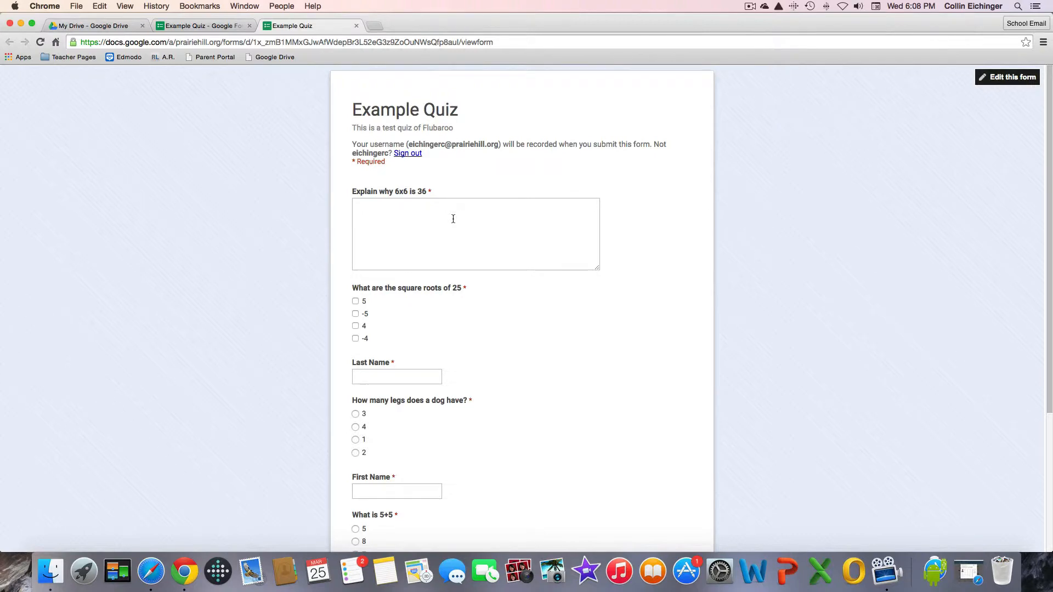
pyautogui.click(218, 28)
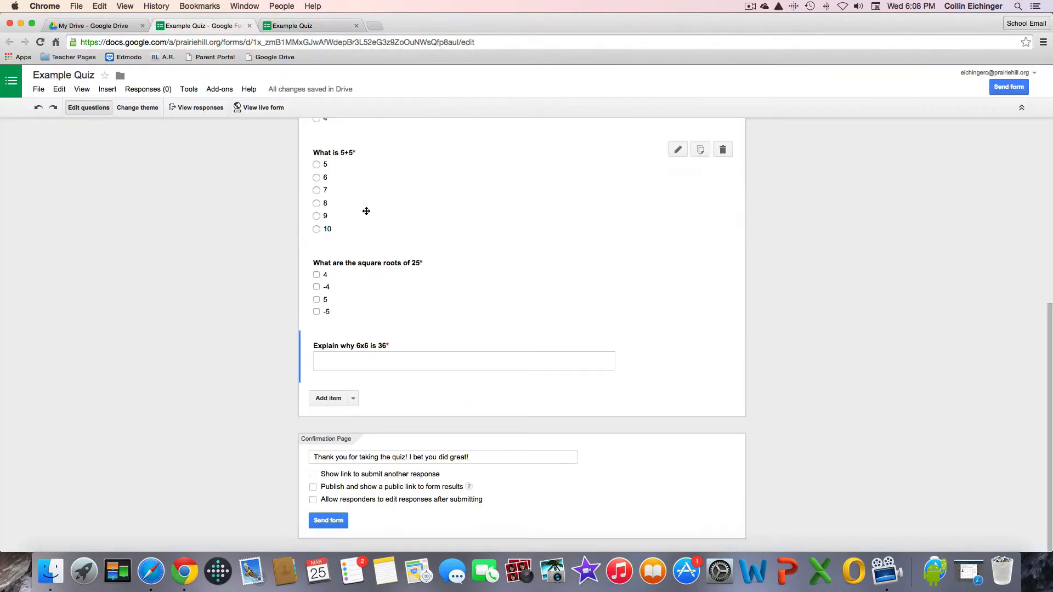
pyautogui.scroll(5, 399, 285)
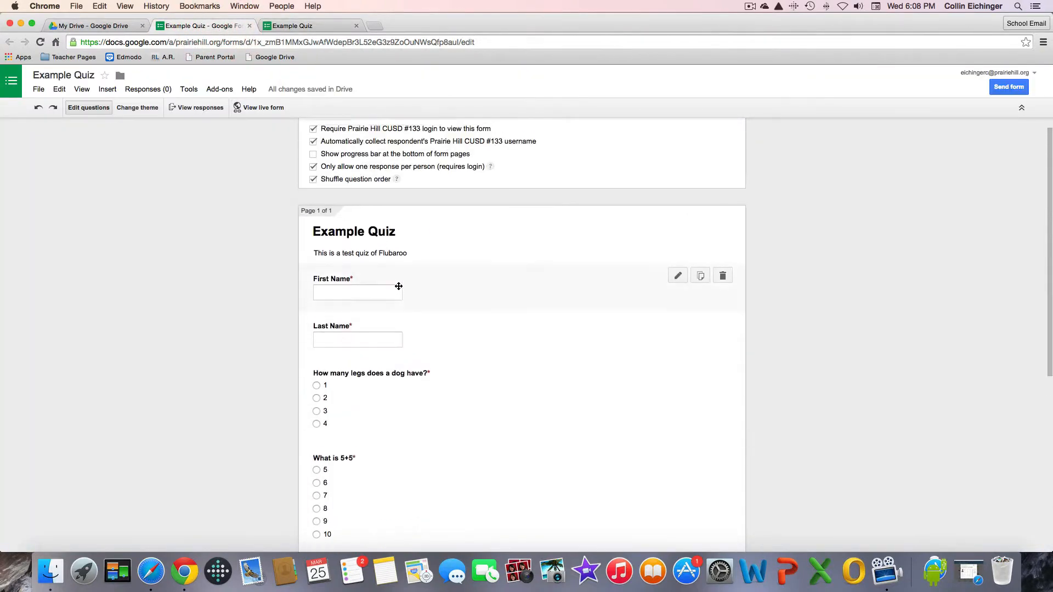
pyautogui.click(307, 27)
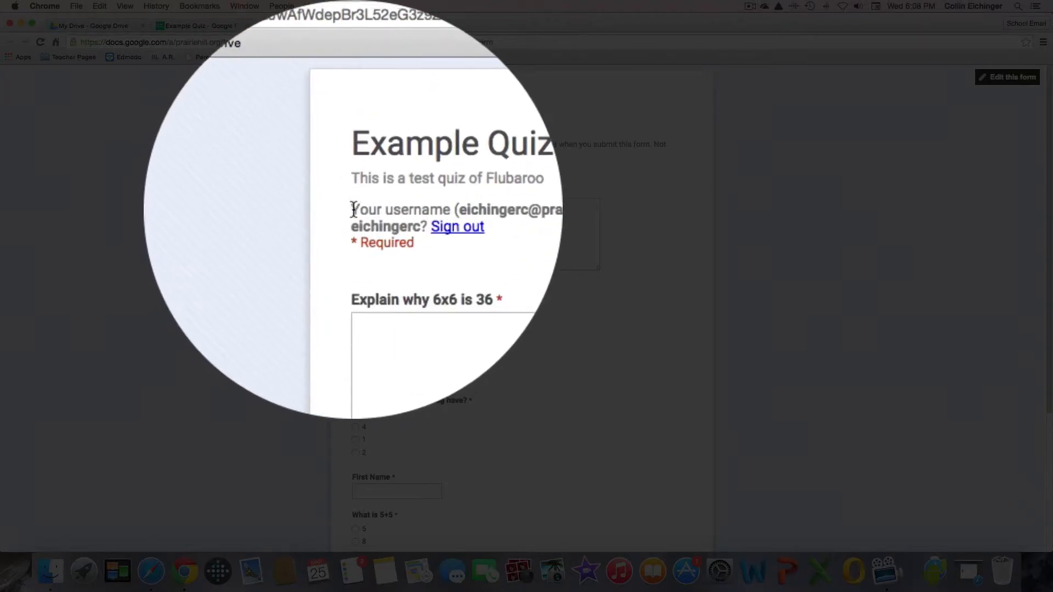
# Explain that adding 6 six times equals 36, and tick 5 and -5 as square roots of 25.
pyautogui.moveTo(352, 145); pyautogui.dragTo(483, 144)
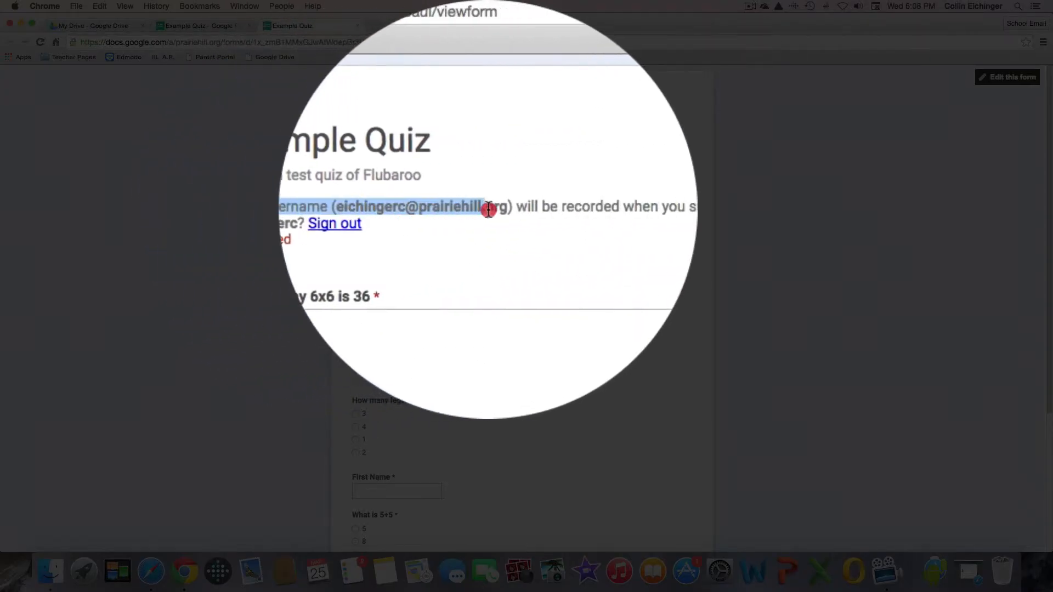
pyautogui.click(473, 227)
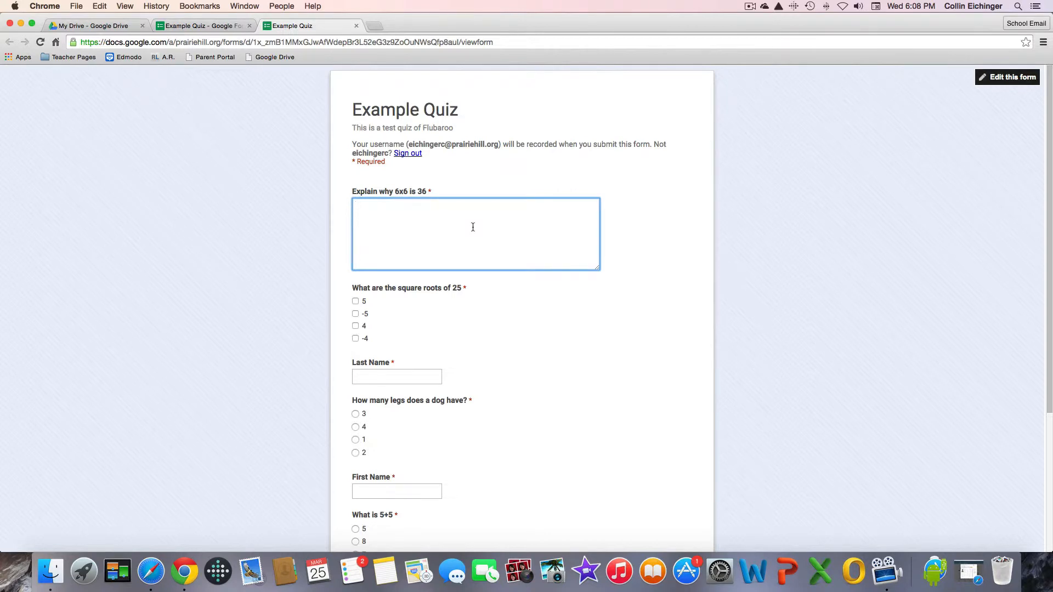
pyautogui.write('If you add 6 6 simes, it equals 36.')
pyautogui.click(355, 302)
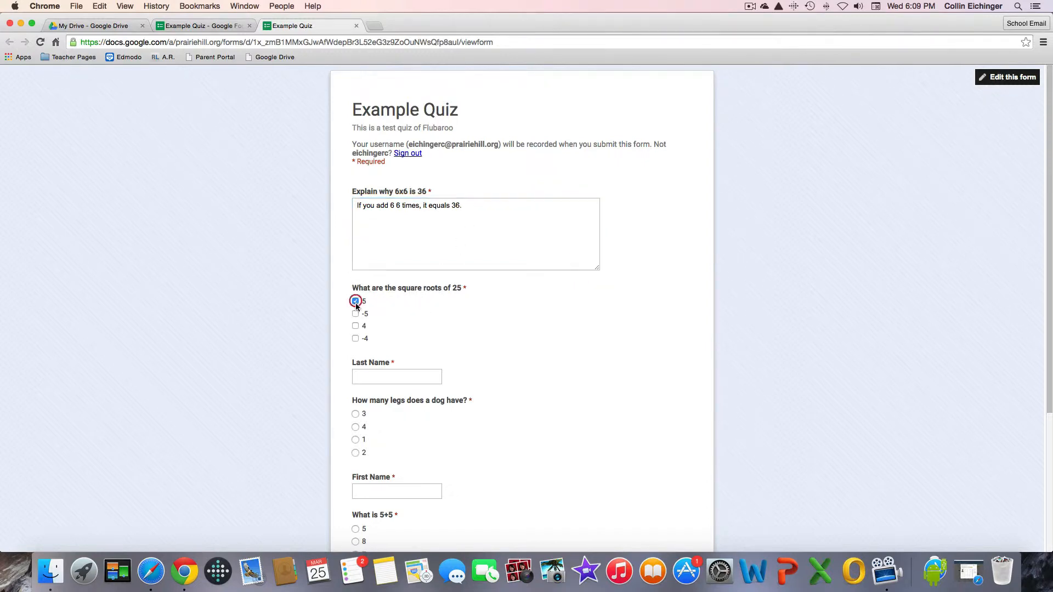
pyautogui.click(355, 315)
# Enter the student's last and first names, and answer 4 dog legs and 10 for 5+5.
pyautogui.click(383, 377)
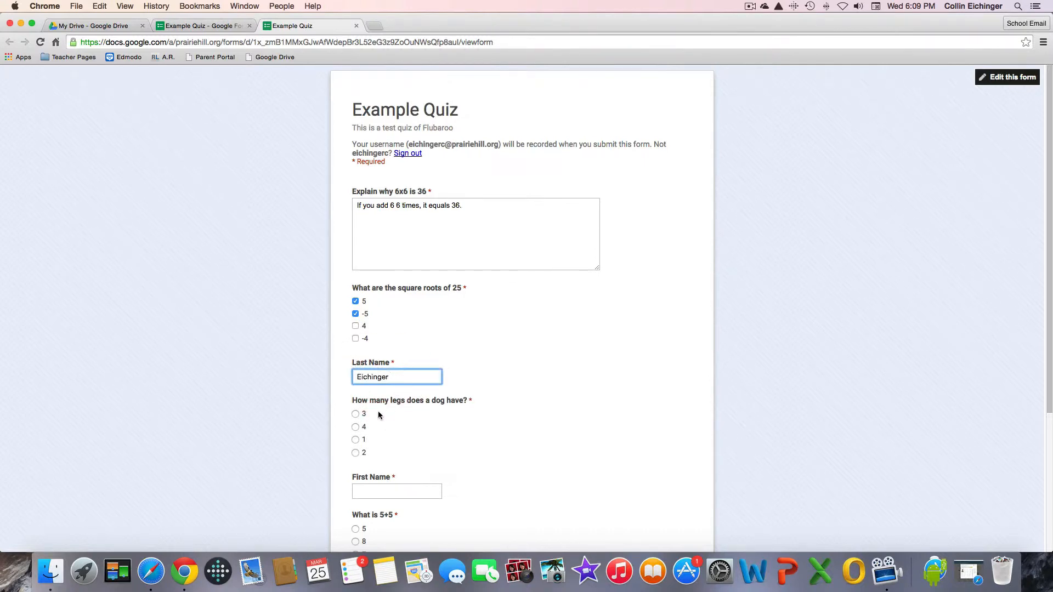
pyautogui.click(356, 426)
pyautogui.click(380, 493)
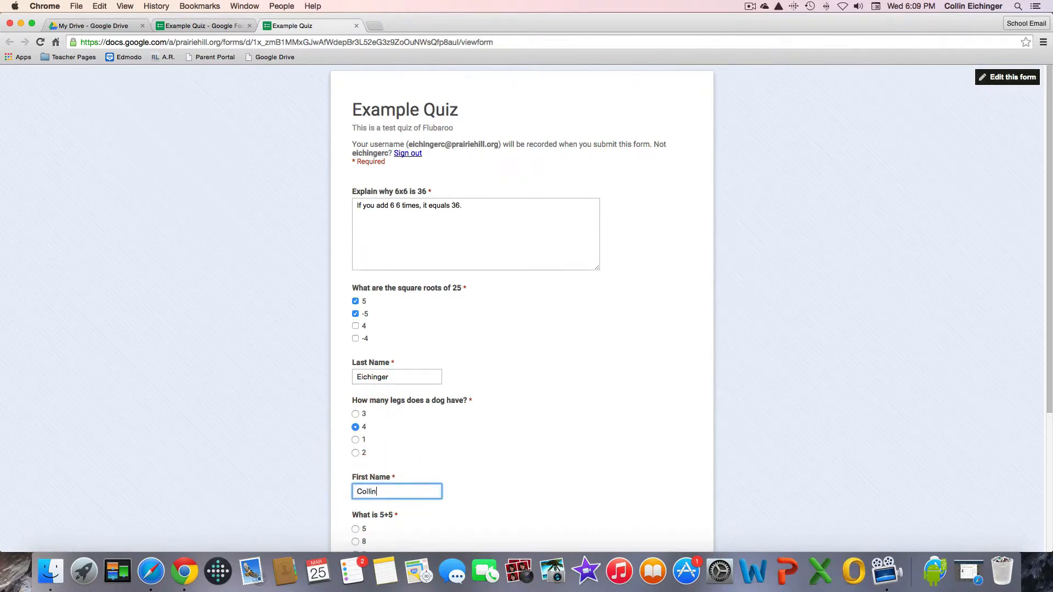
pyautogui.scroll(-3, 447, 488)
pyautogui.click(354, 454)
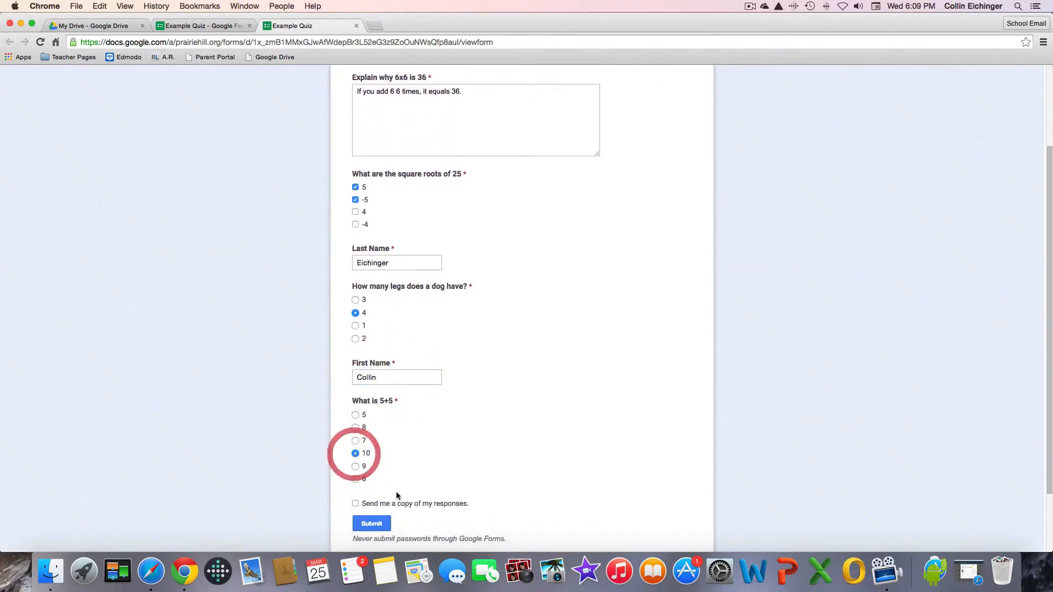
# Tick Send me a copy of my responses and submit the quiz.
pyautogui.scroll(-1, 359, 470)
pyautogui.scroll(-1, 358, 473)
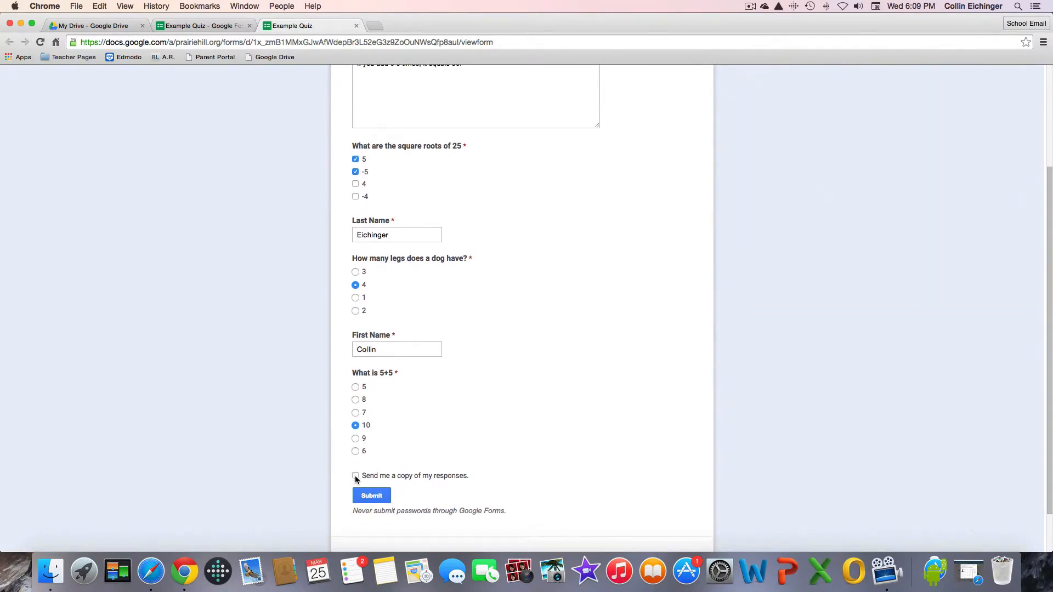
pyautogui.scroll(5, 384, 469)
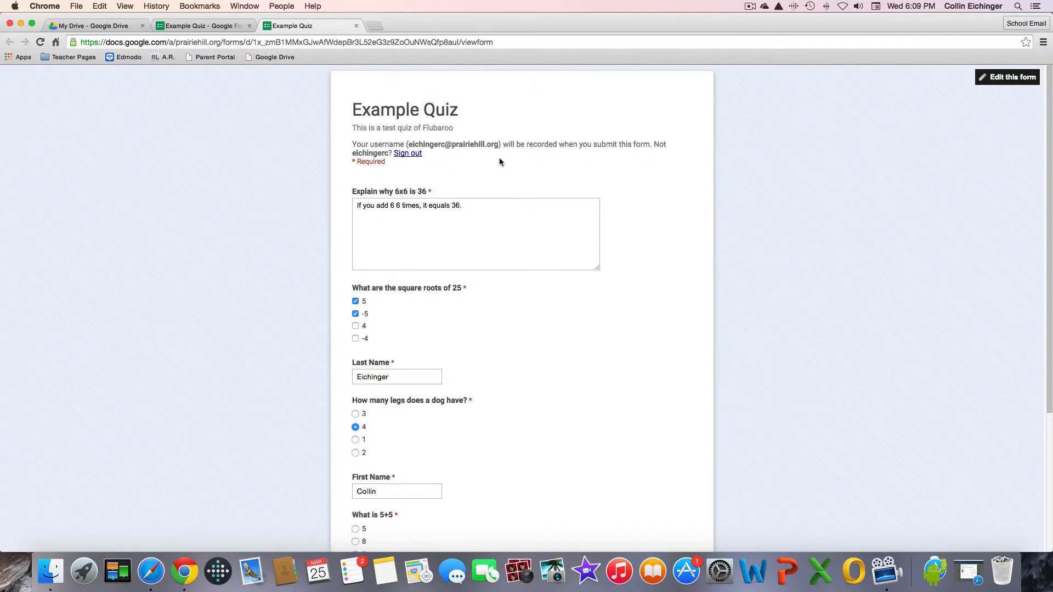
pyautogui.scroll(-7, 499, 160)
pyautogui.click(415, 425)
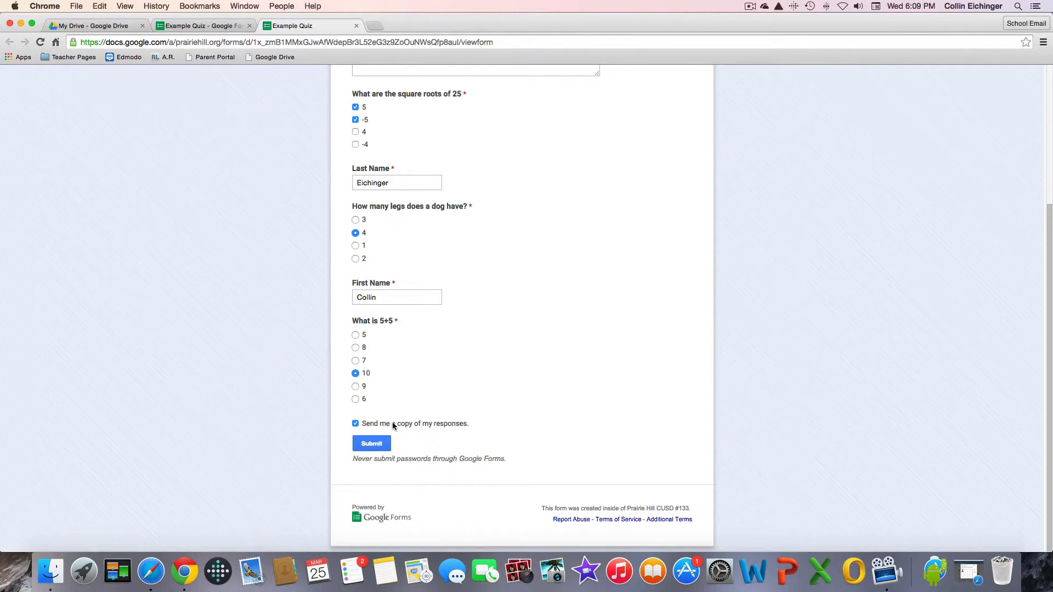
pyautogui.scroll(1, 393, 423)
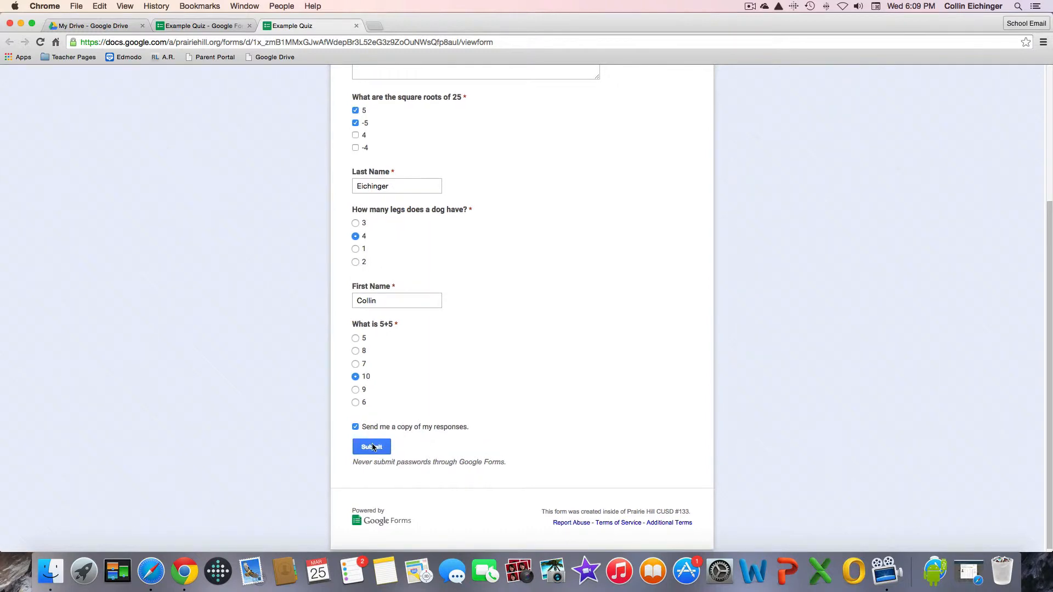
pyautogui.click(372, 448)
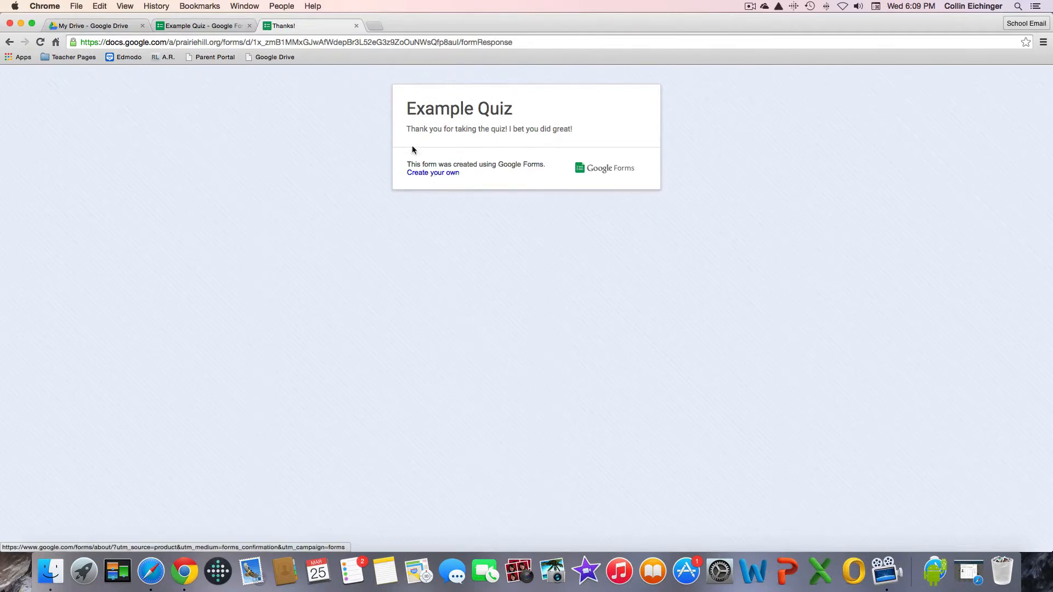
# Send responses to a new 'Example Quiz (Responses)' spreadsheet and open it.
pyautogui.click(179, 29)
pyautogui.click(157, 91)
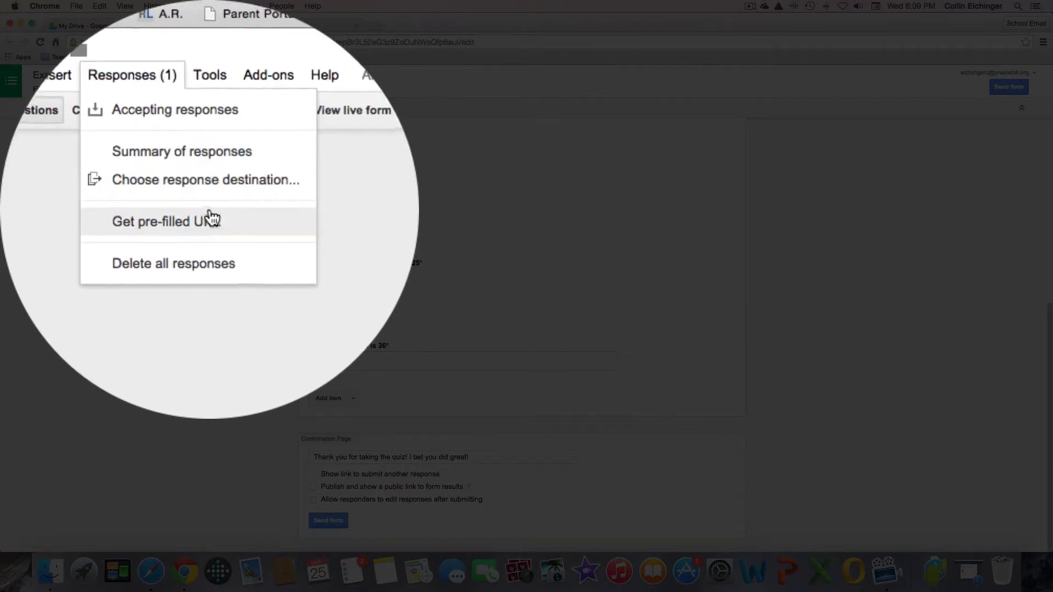
pyautogui.click(210, 215)
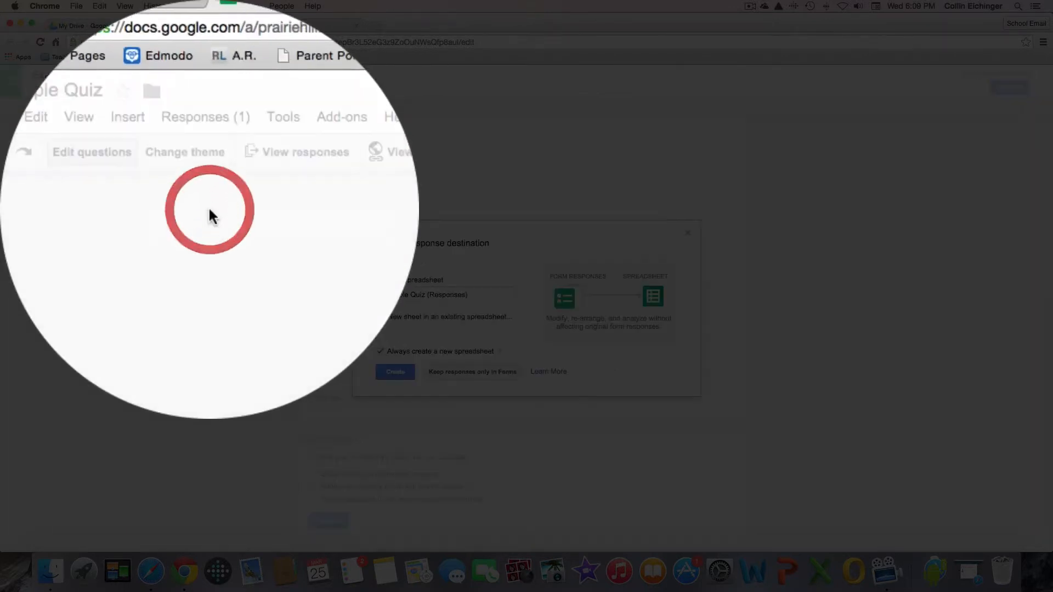
pyautogui.click(419, 352)
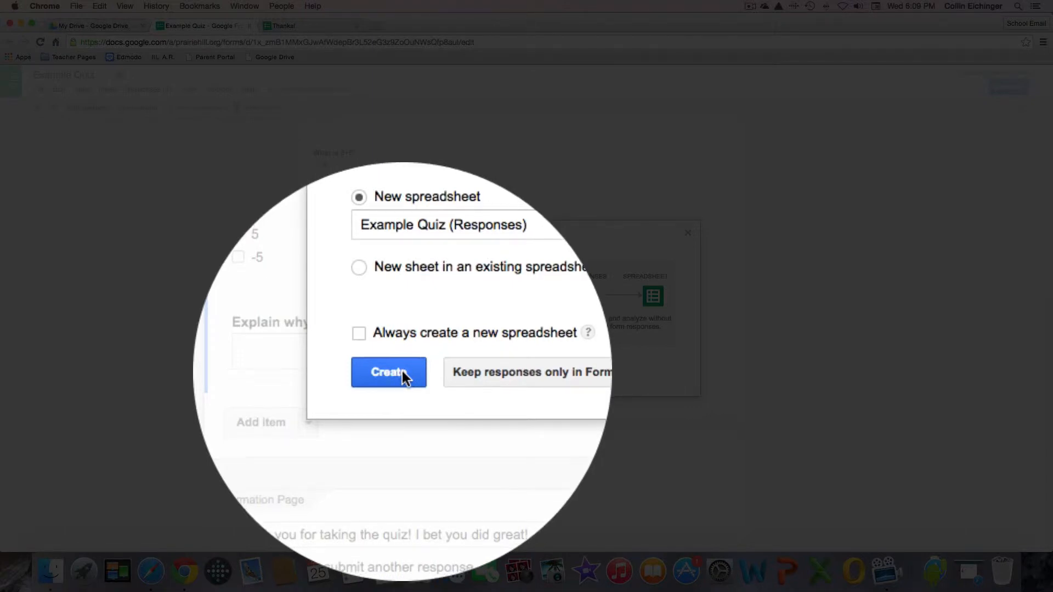
pyautogui.click(404, 371)
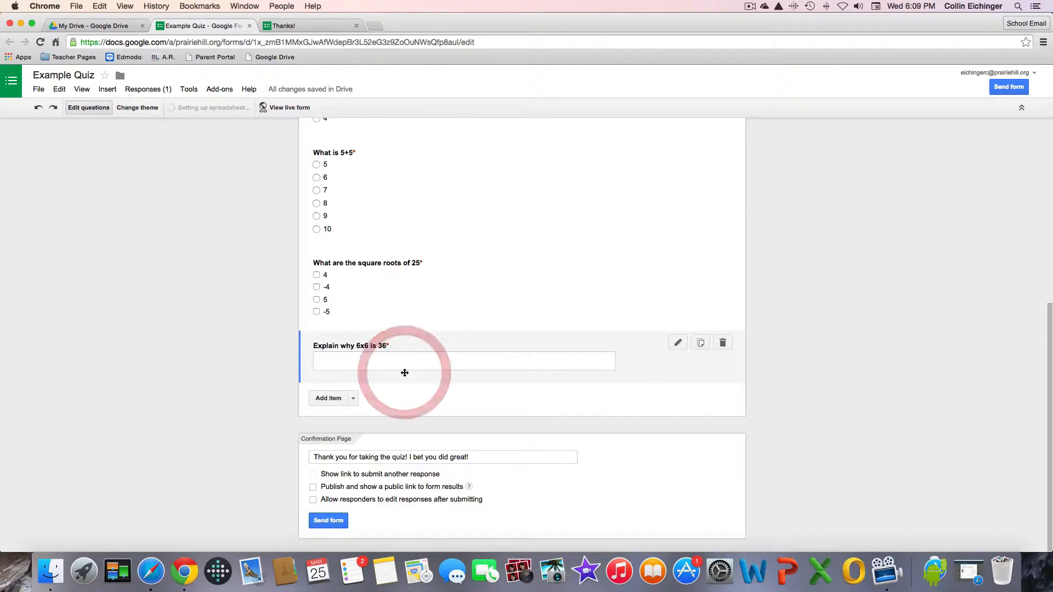
pyautogui.click(200, 108)
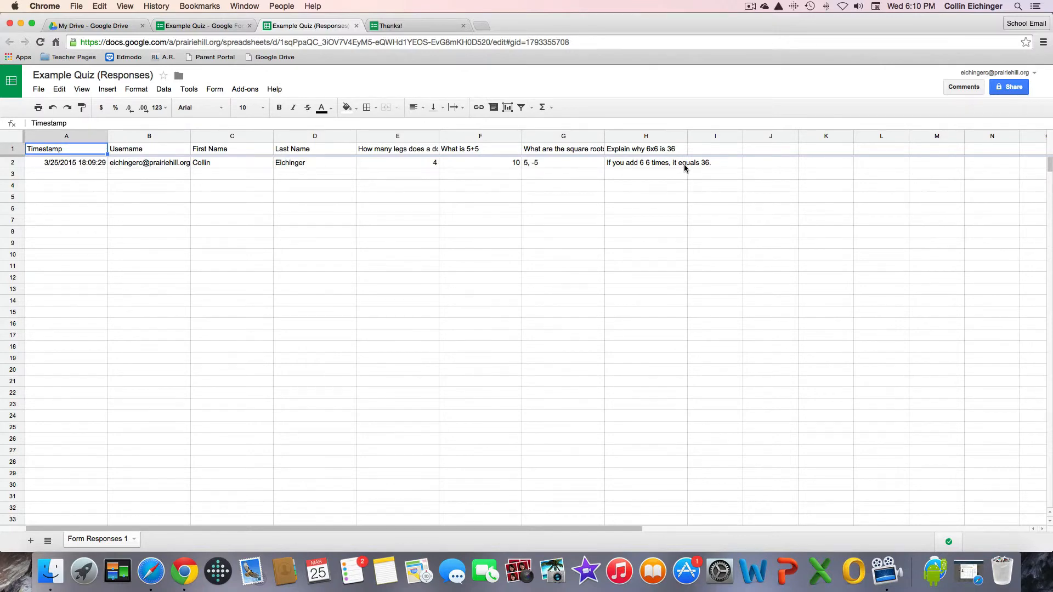
# Auto-fit every column of the responses sheet to its contents.
pyautogui.click(16, 135)
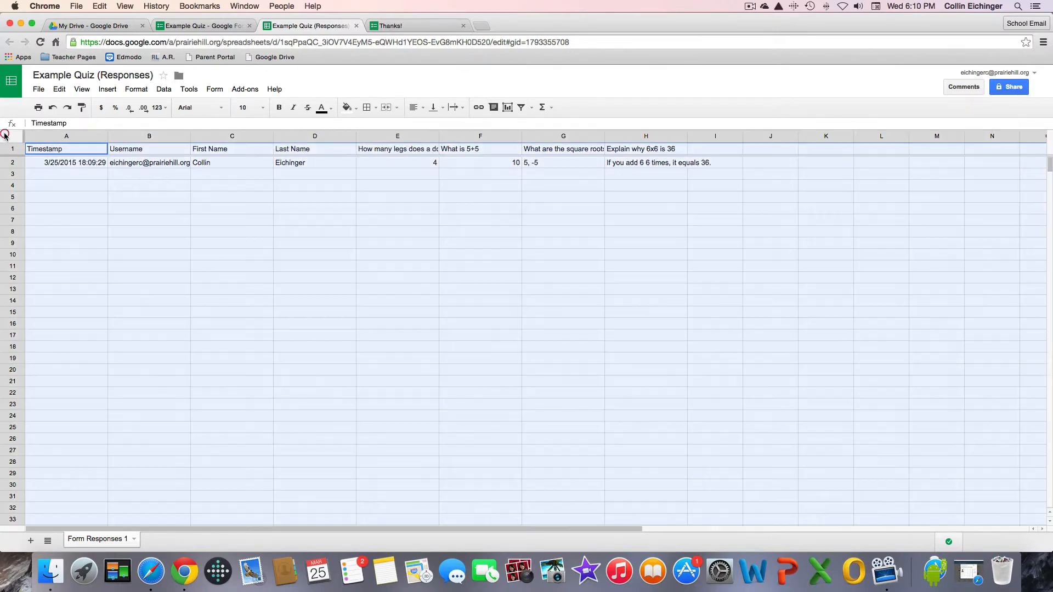
pyautogui.doubleClick(108, 135)
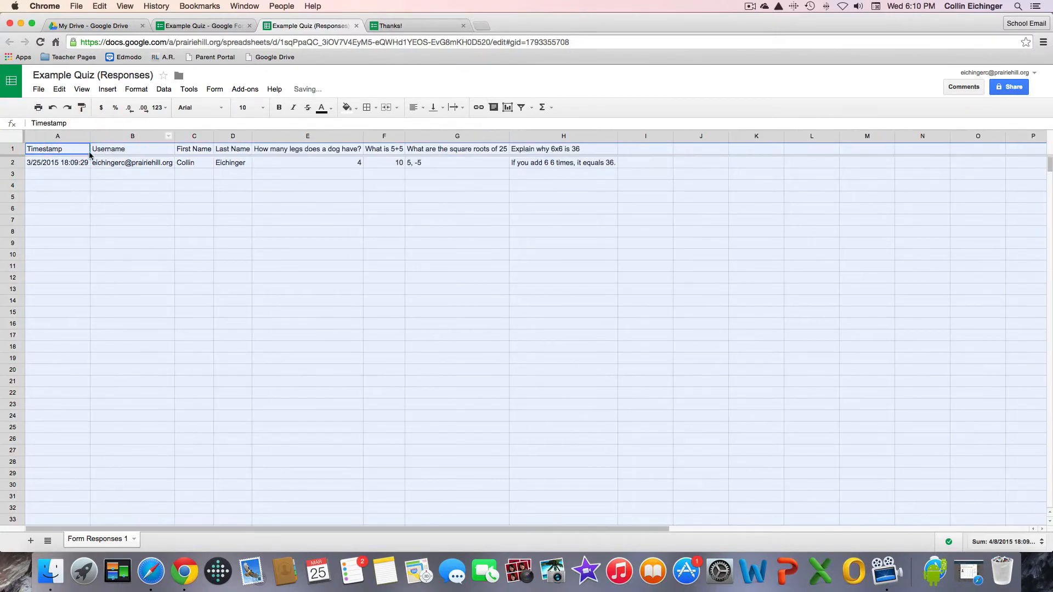
pyautogui.click(60, 175)
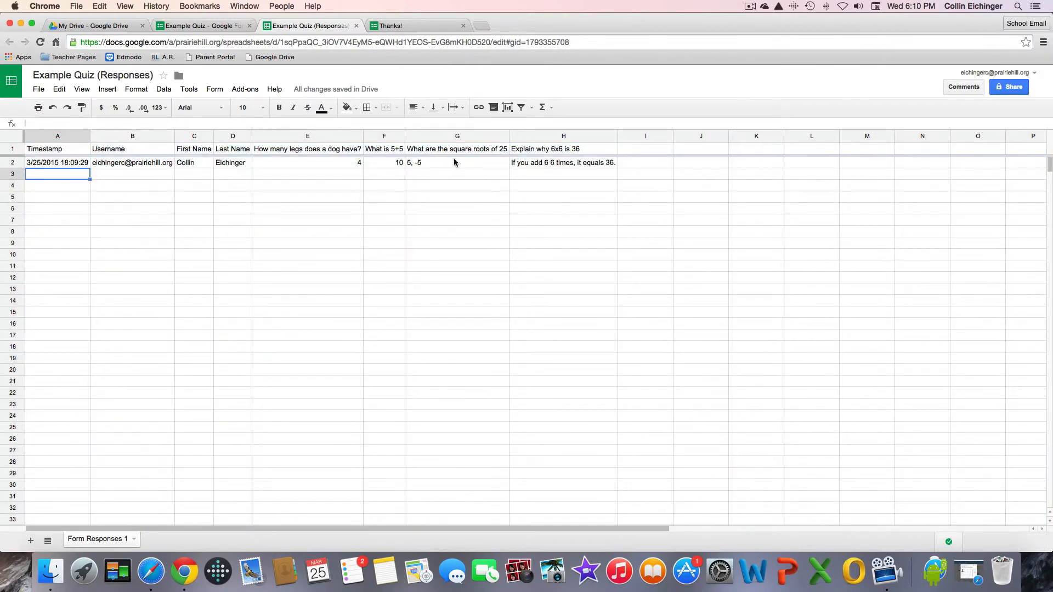
pyautogui.click(409, 28)
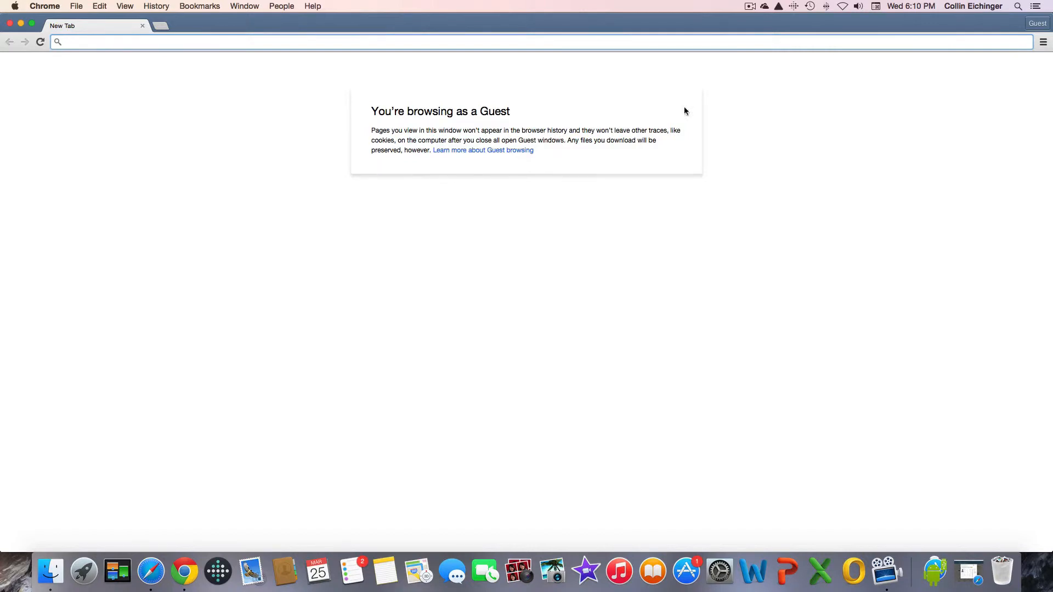
# Return to the Example Quiz editor, closing the Thanks! and already-responded tabs.
pyautogui.click(253, 5)
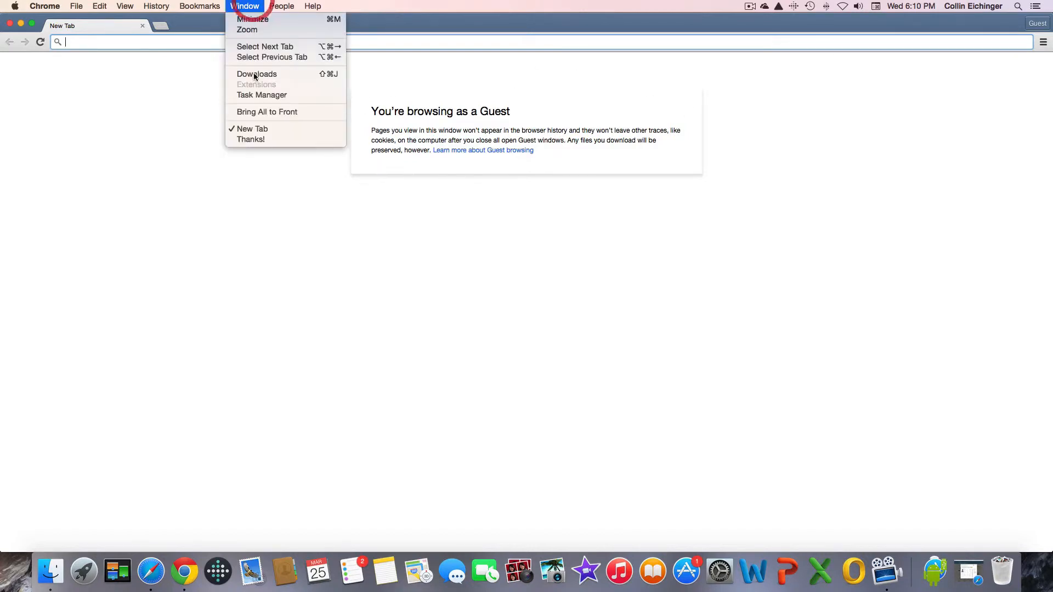
pyautogui.click(261, 141)
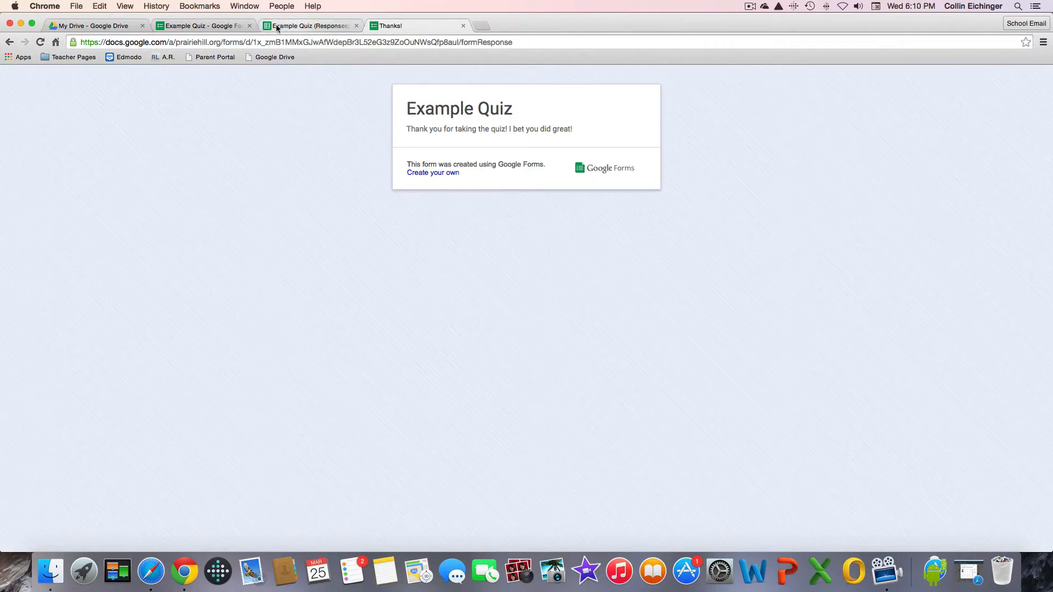
pyautogui.click(222, 25)
pyautogui.click(248, 107)
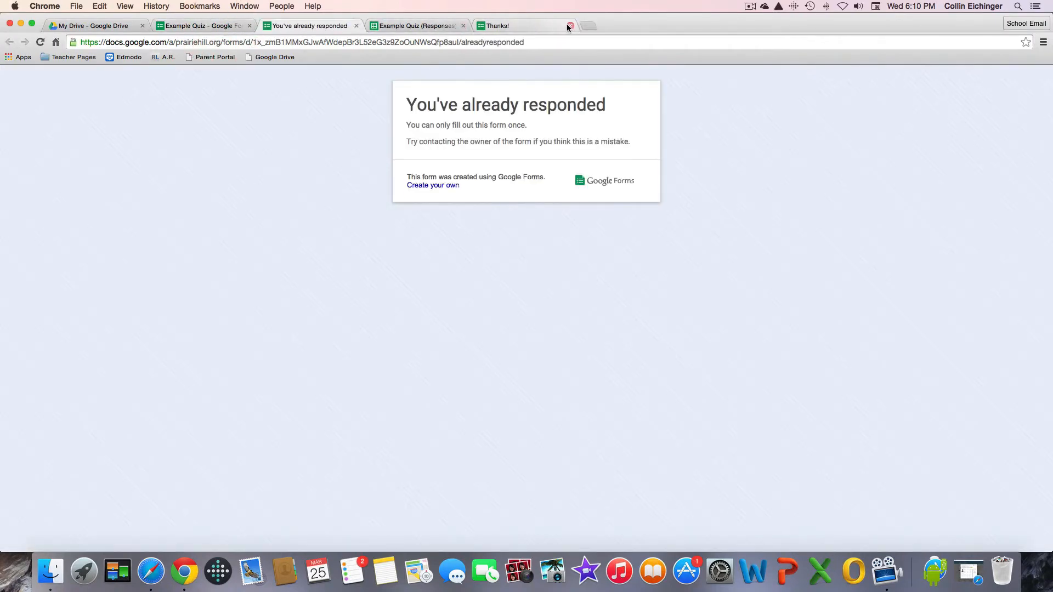
pyautogui.click(569, 26)
pyautogui.click(357, 26)
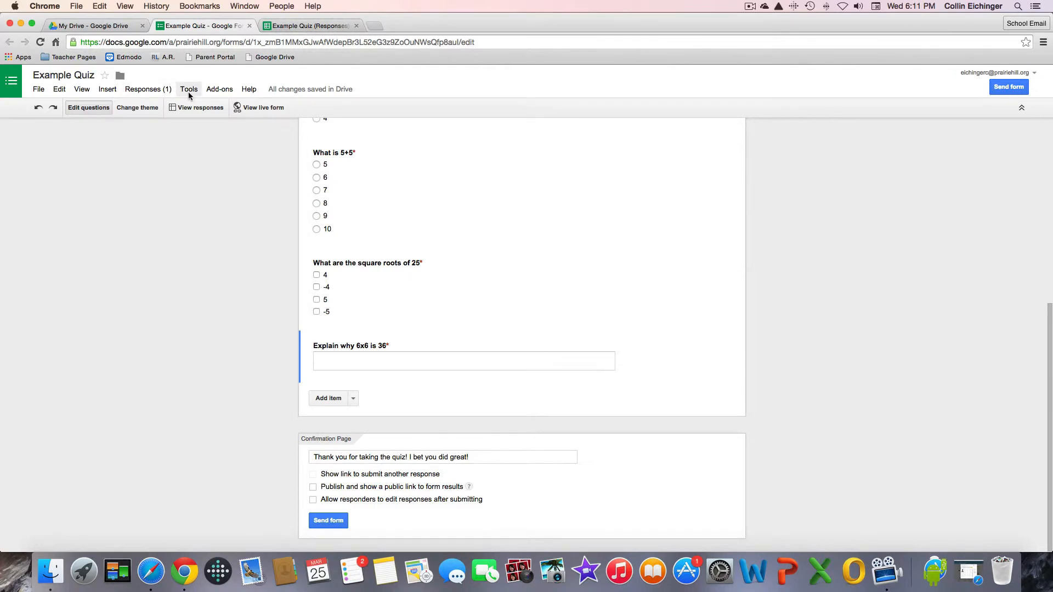
# Copy the form's shortened share link from the Send form options.
pyautogui.click(324, 522)
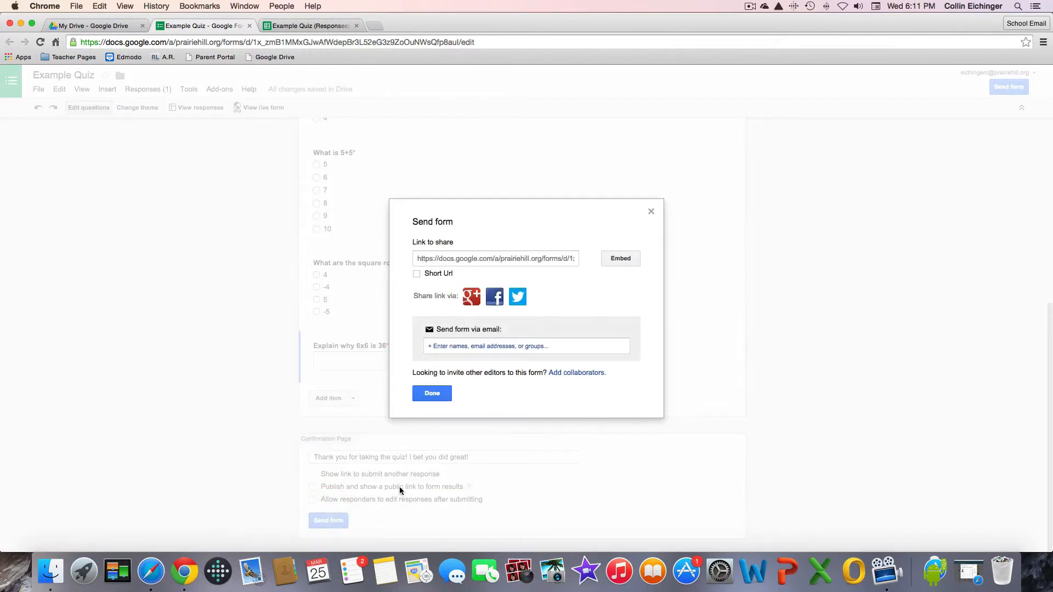
pyautogui.click(417, 274)
pyautogui.click(439, 262)
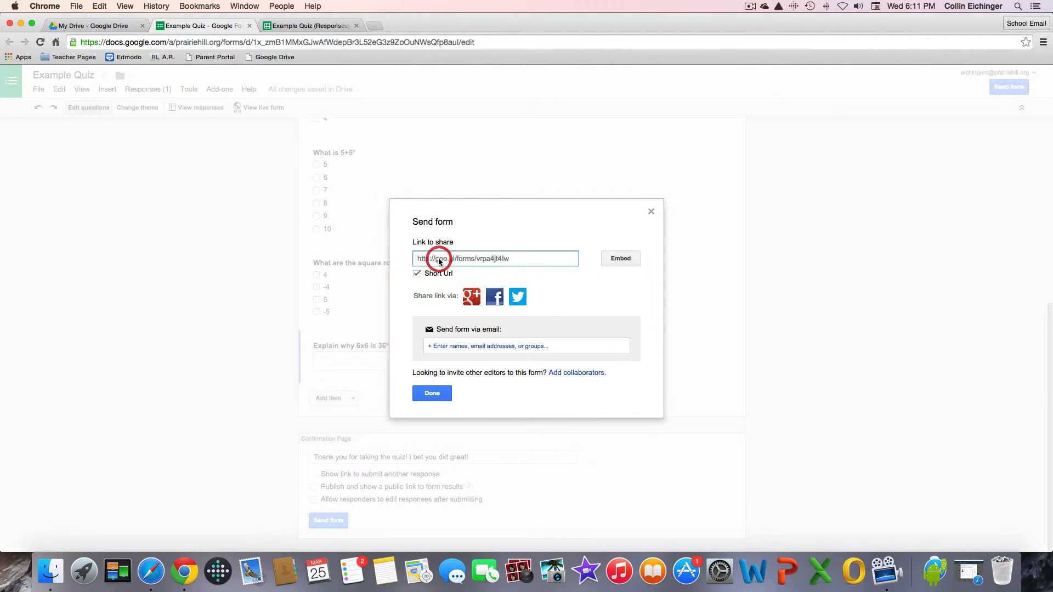
pyautogui.click(439, 262)
pyautogui.press('super+c')
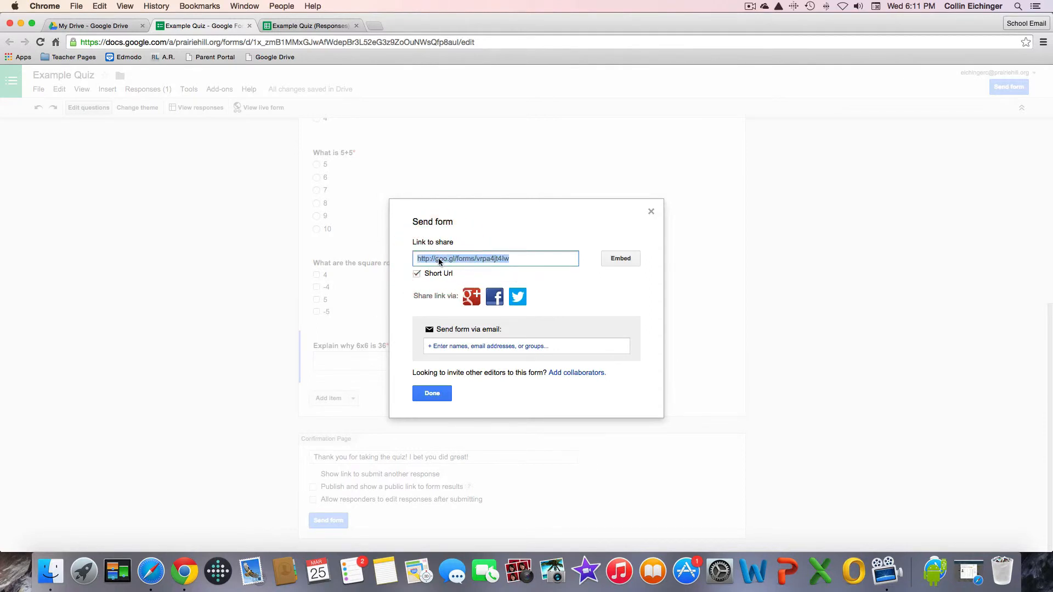
pyautogui.click(431, 395)
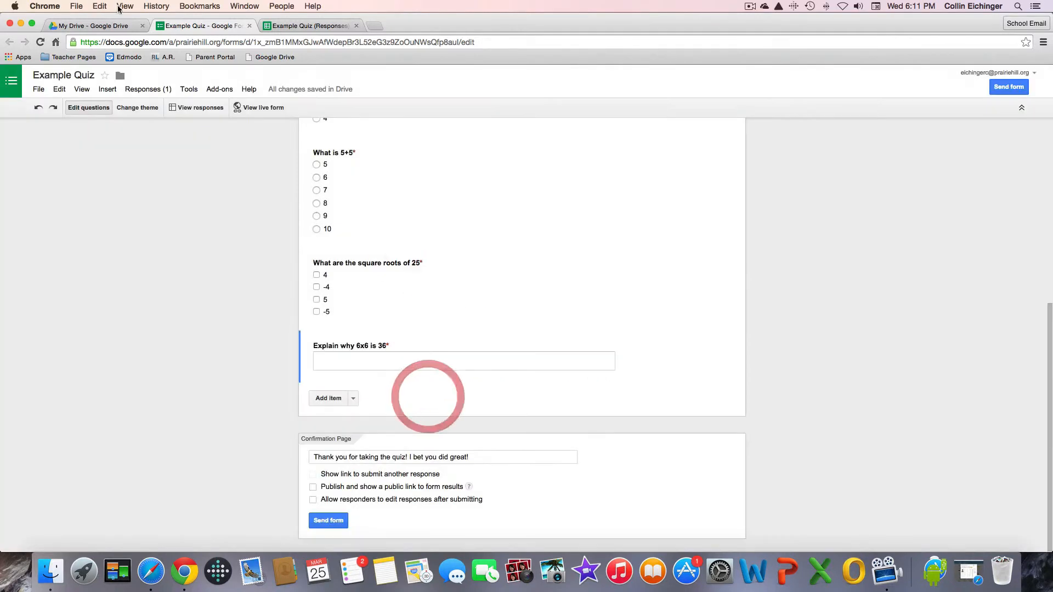
# Open the short link in a new guest-window tab and sign in as a student.
pyautogui.click(245, 6)
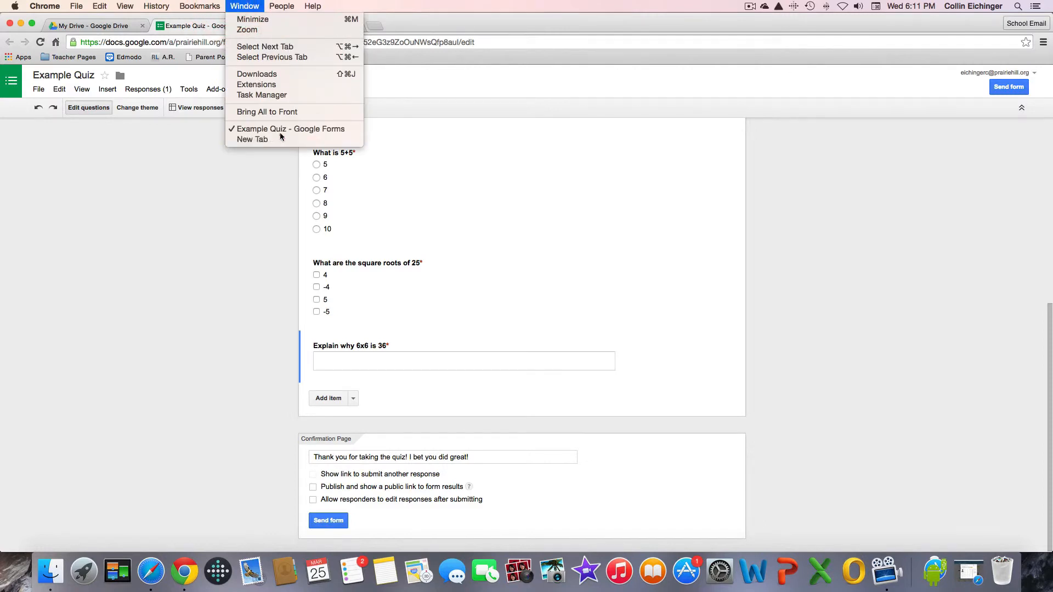
pyautogui.click(253, 140)
pyautogui.press('super+v')
pyautogui.press('Return')
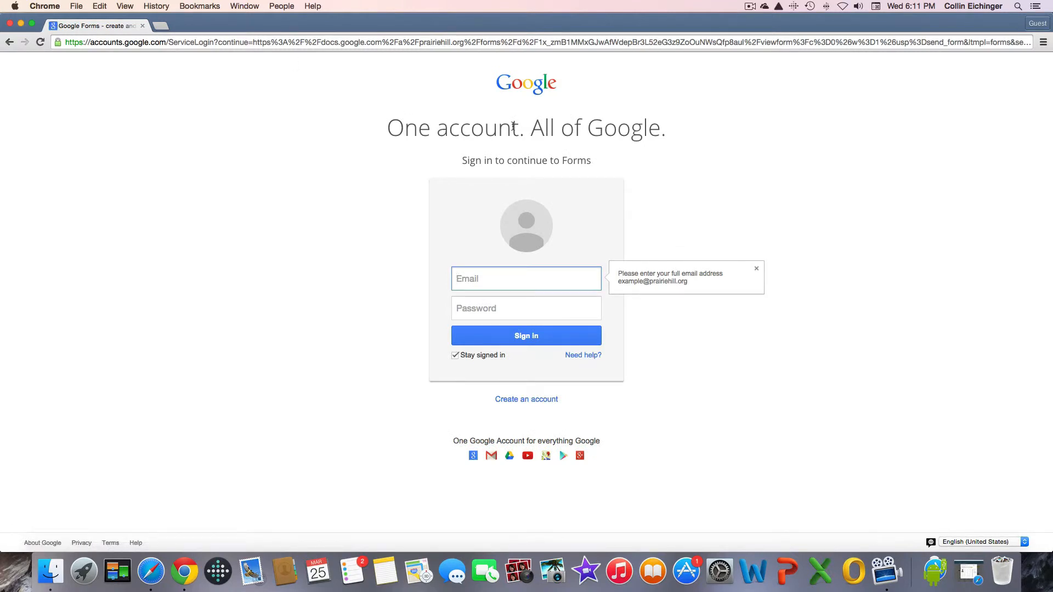
pyautogui.write('ed')
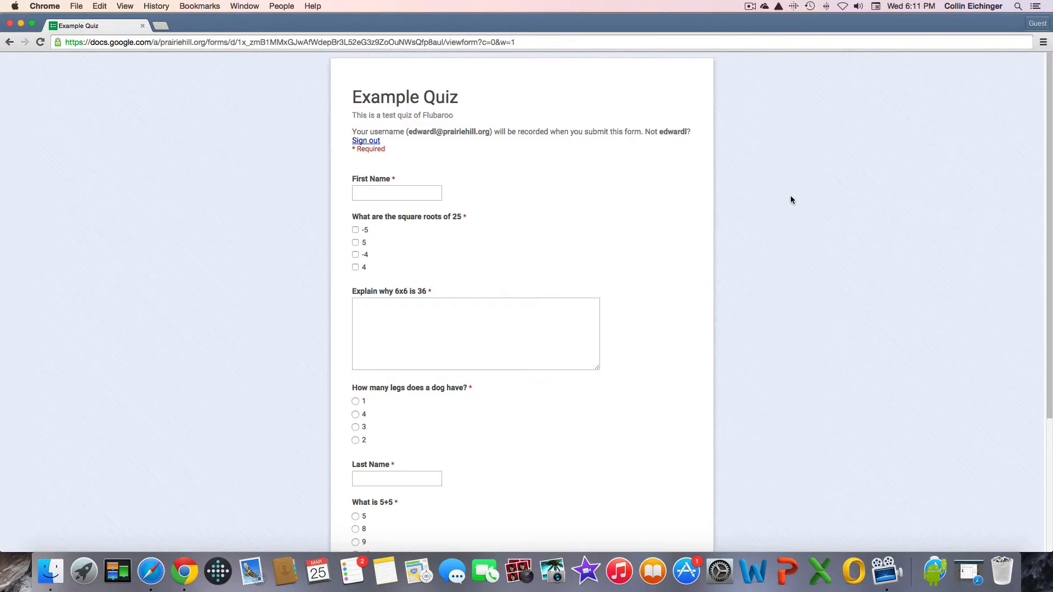
# Enter the student's first name, tick 4 and -4 as square roots, and start the explanation.
pyautogui.click(371, 195)
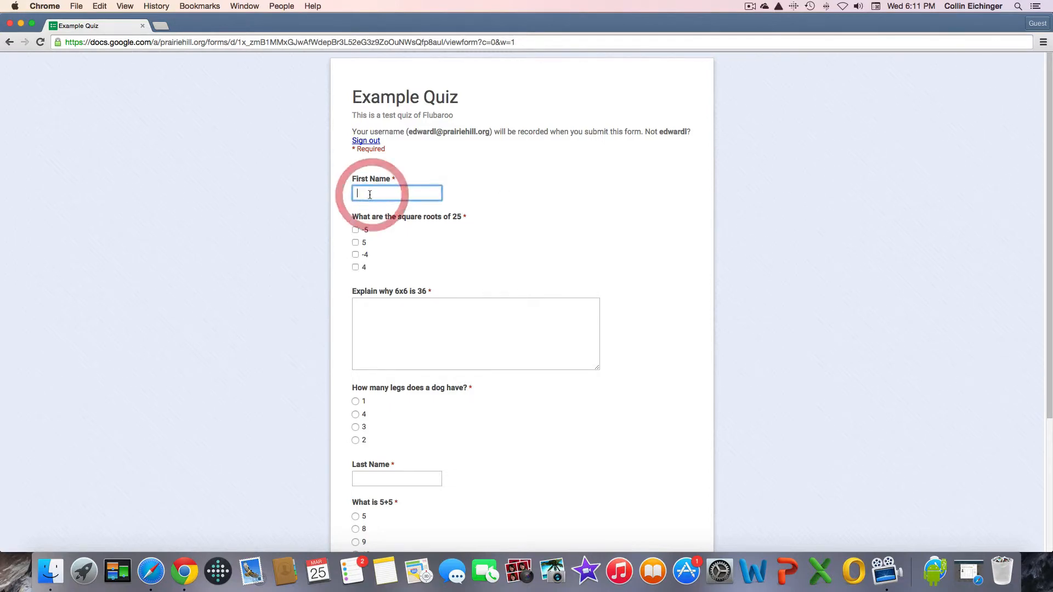
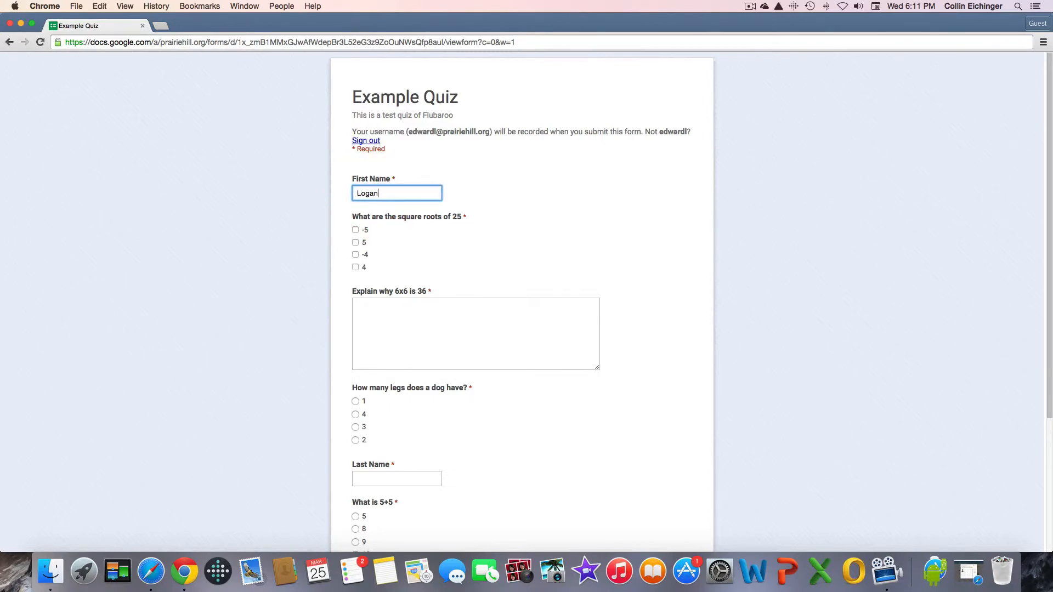
pyautogui.click(356, 268)
pyautogui.click(356, 254)
pyautogui.click(489, 327)
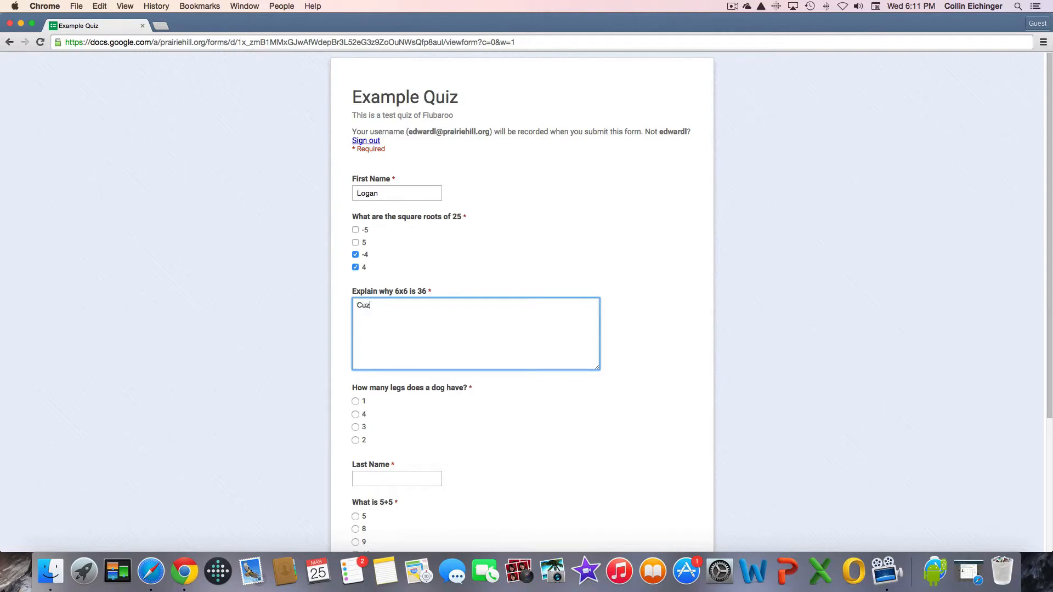
pyautogui.scroll(-2, 453, 384)
pyautogui.scroll(-1, 447, 382)
pyautogui.click(357, 344)
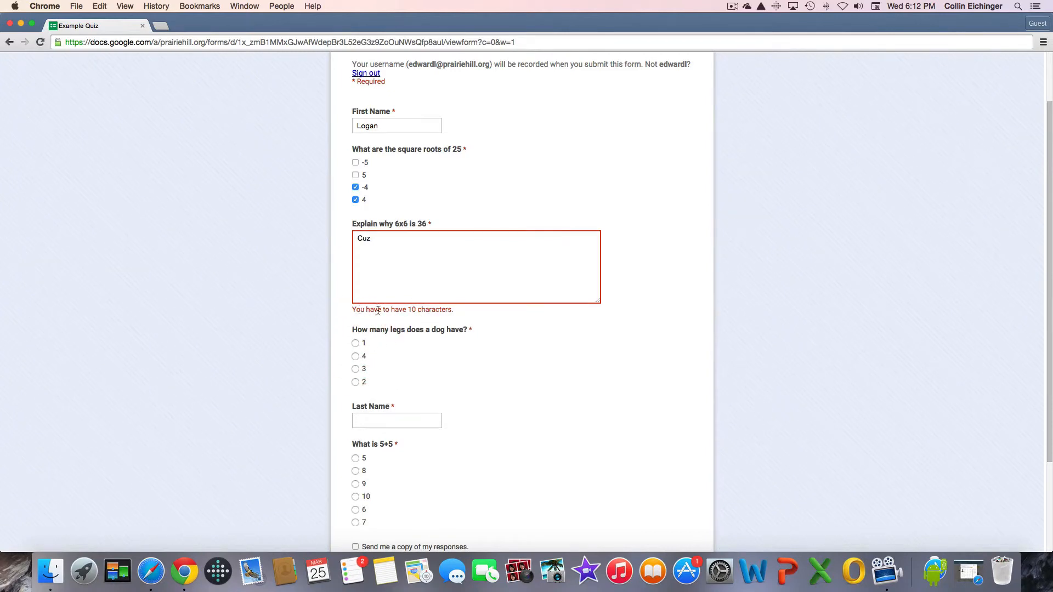
# Lengthen the 6x6 explanation to 10+ characters, answer 4 dog legs, and enter the last name.
pyautogui.click(414, 245)
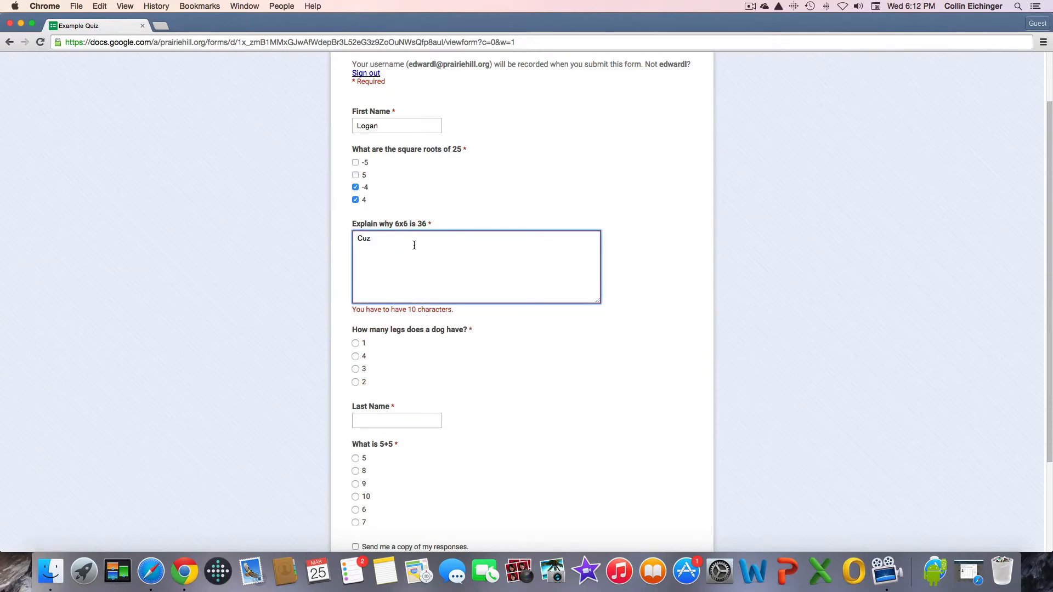
pyautogui.press('BackSpace')
pyautogui.press('BackSpace')
pyautogui.press('BackSpace')
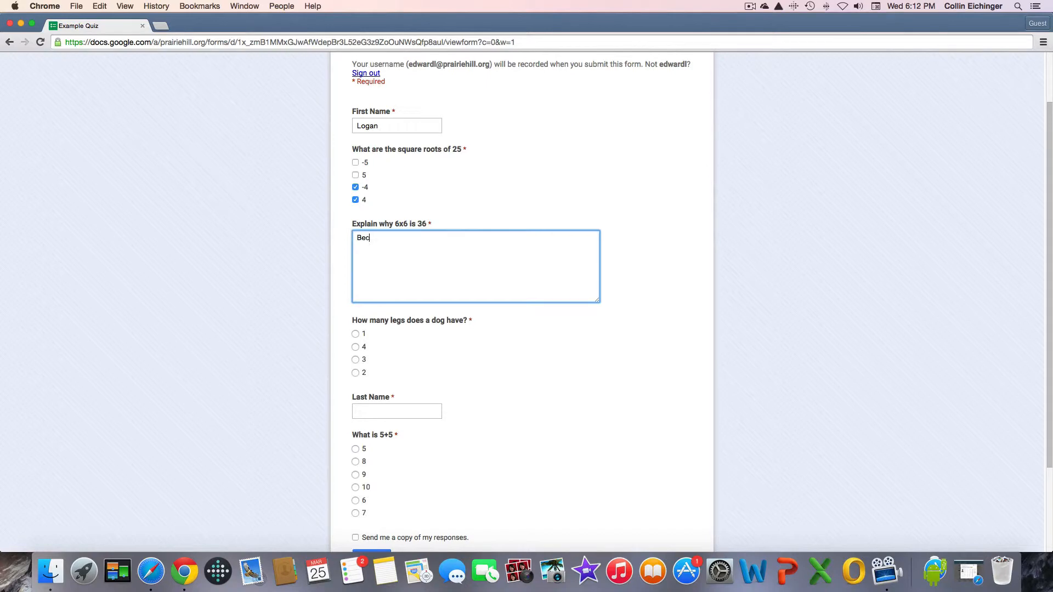
pyautogui.write('equals')
pyautogui.press('BackSpace')
pyautogui.press('BackSpace')
pyautogui.press('BackSpace')
pyautogui.press('BackSpace')
pyautogui.press('BackSpace')
pyautogui.press('BackSpace')
pyautogui.write('can be')
pyautogui.click(356, 347)
pyautogui.click(382, 414)
# Answer 6 for 5+5, leave the emailed copy off, submit, and close the guest window.
pyautogui.scroll(-2, 380, 417)
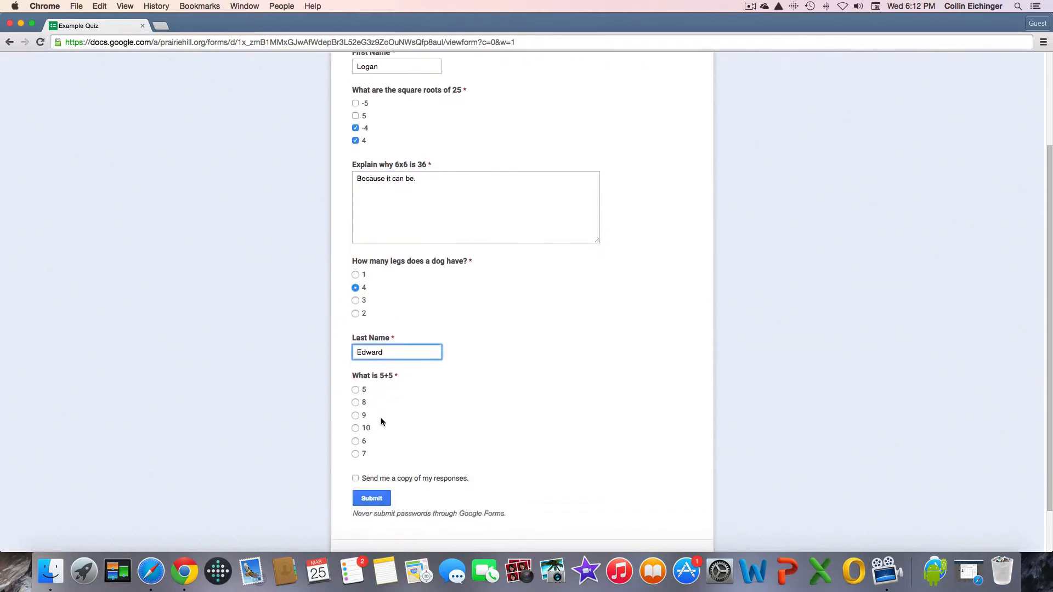
pyautogui.click(355, 441)
pyautogui.click(356, 479)
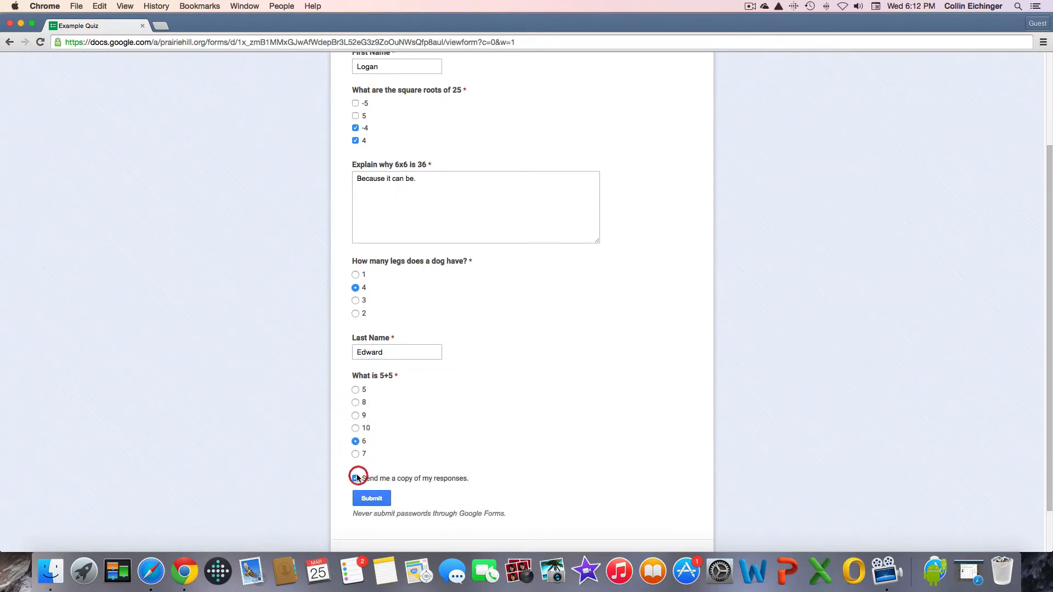
pyautogui.click(356, 479)
pyautogui.click(370, 501)
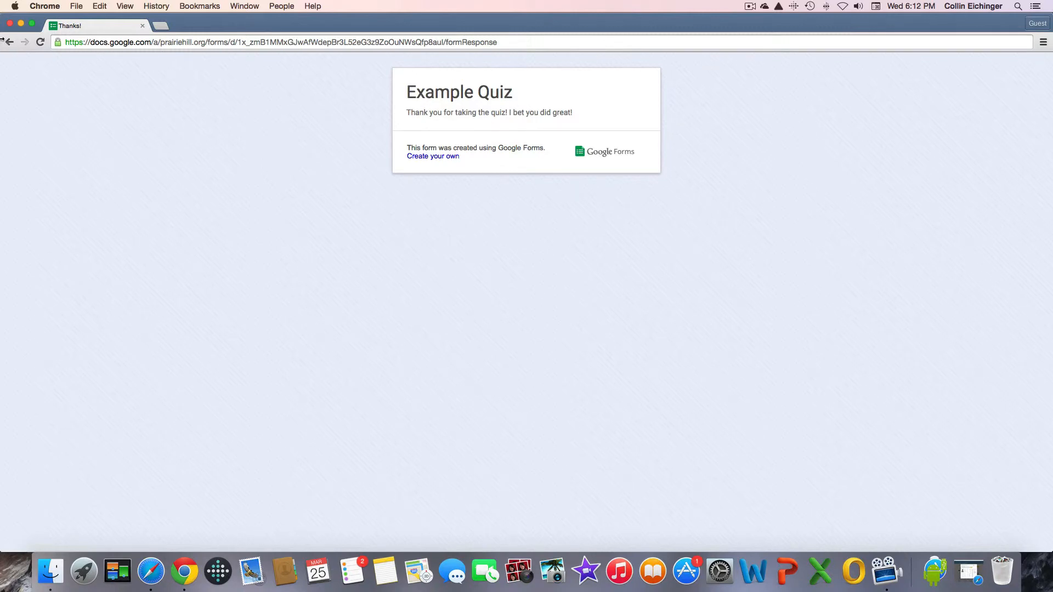
pyautogui.click(10, 24)
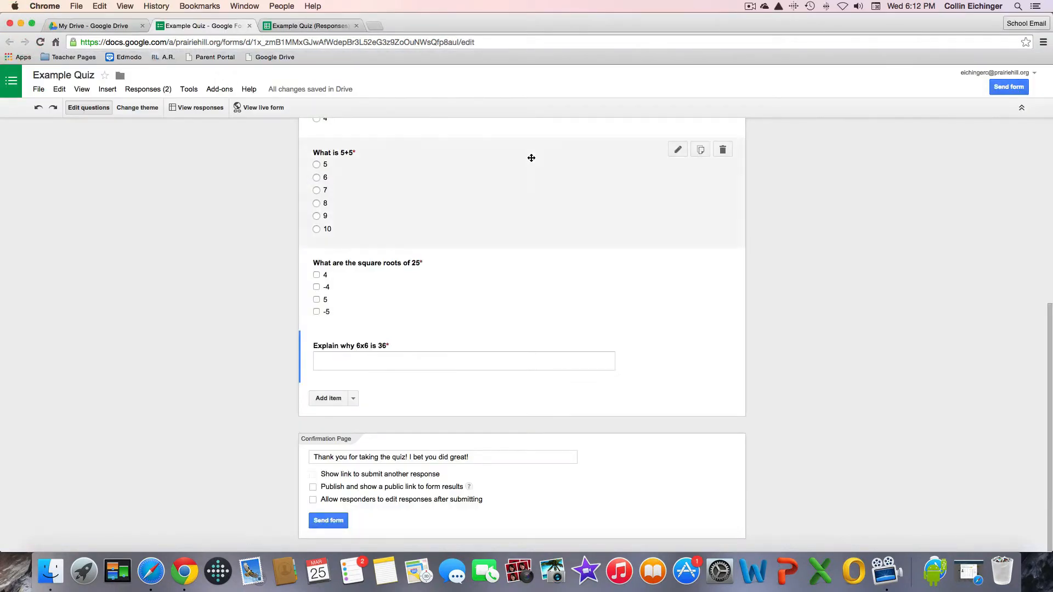
pyautogui.scroll(8, 879, 257)
pyautogui.click(878, 254)
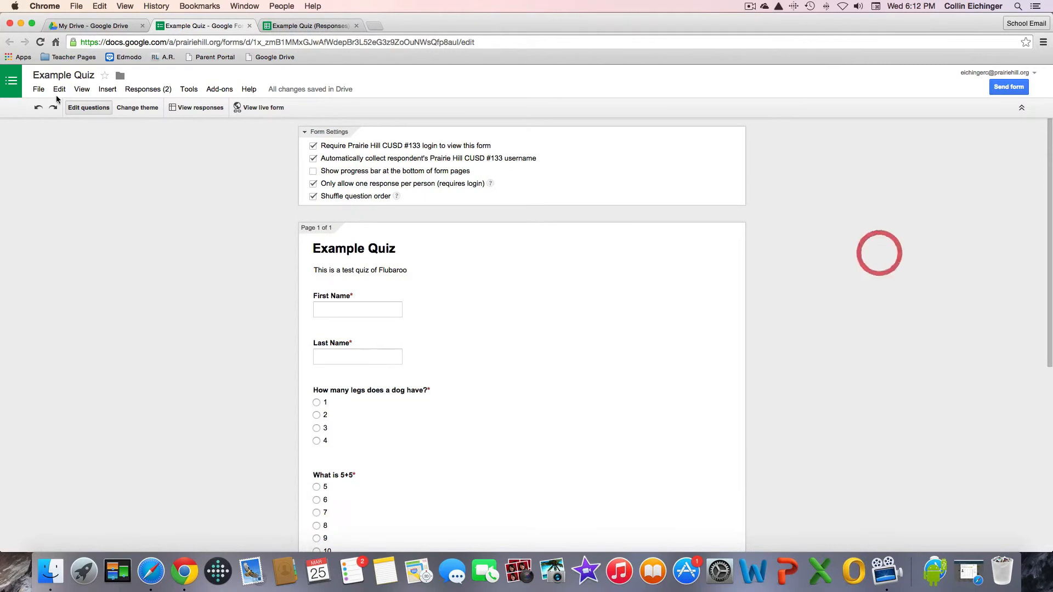
# Open the responses spreadsheet and search the add-ons store for 'flubaroo'.
pyautogui.click(196, 106)
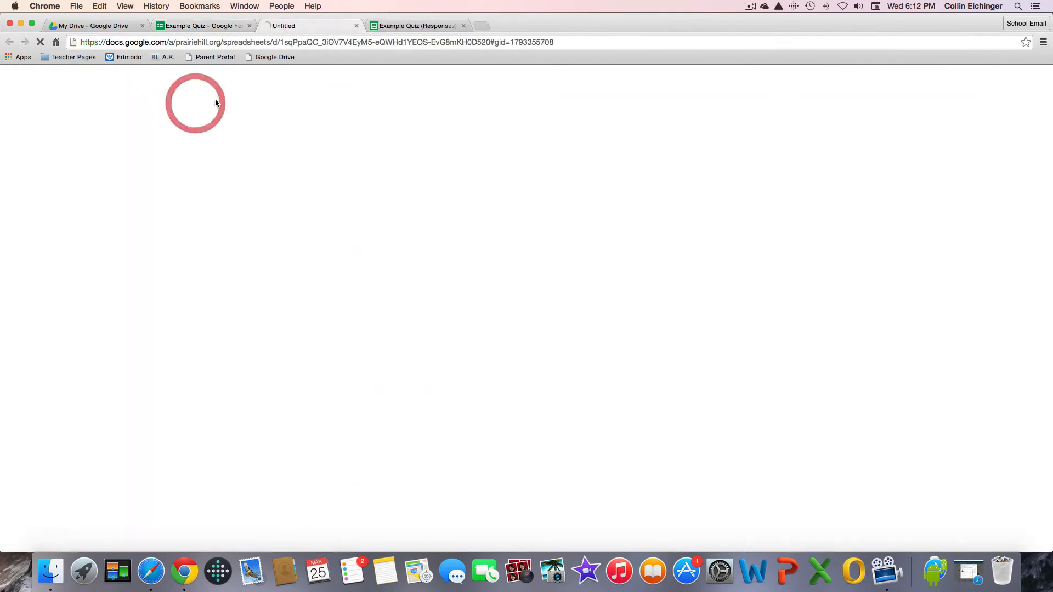
pyautogui.click(463, 26)
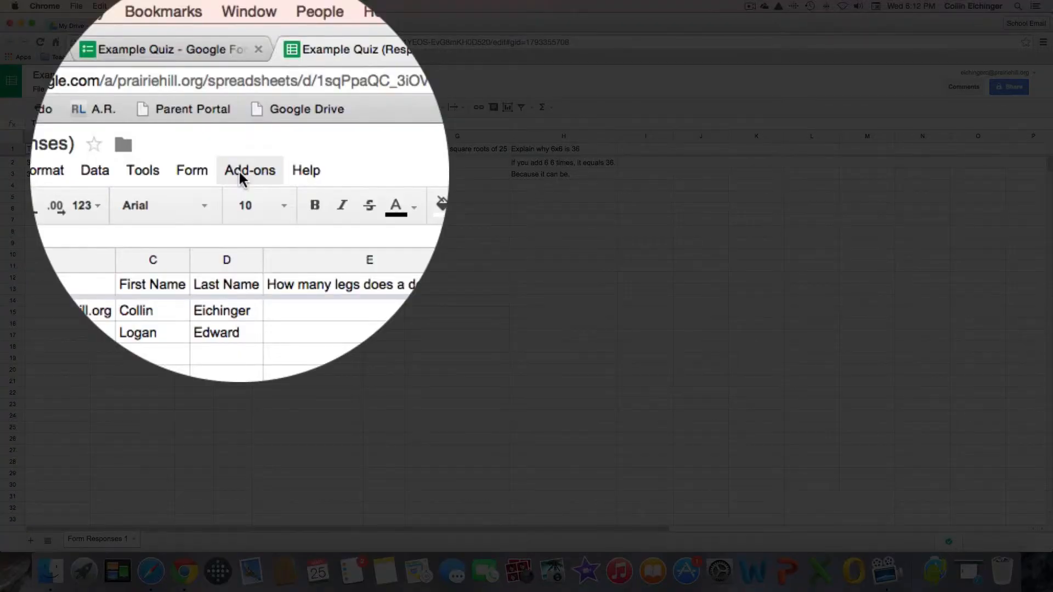
pyautogui.click(240, 172)
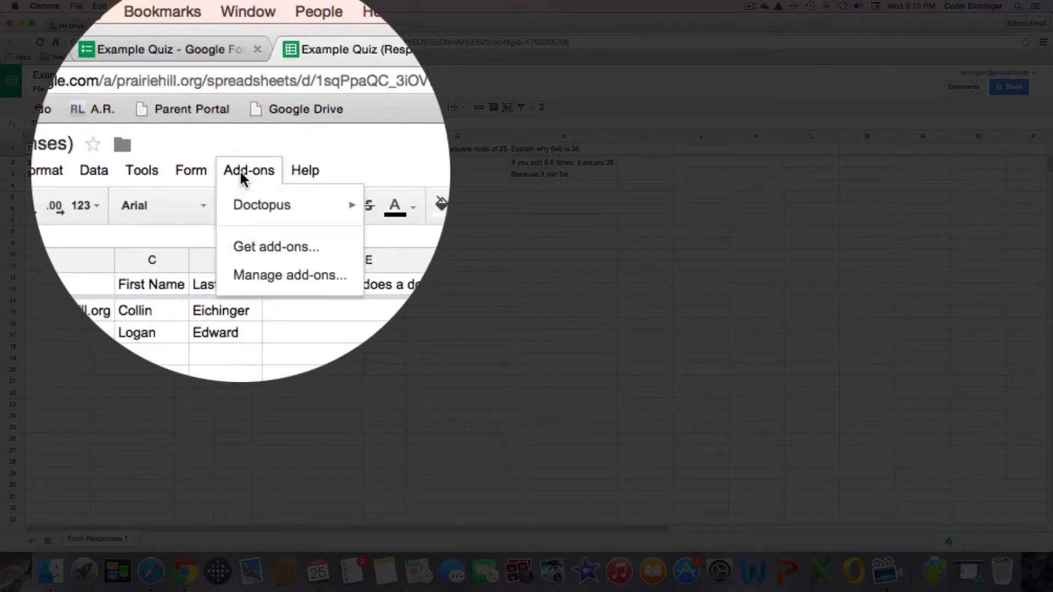
pyautogui.click(280, 247)
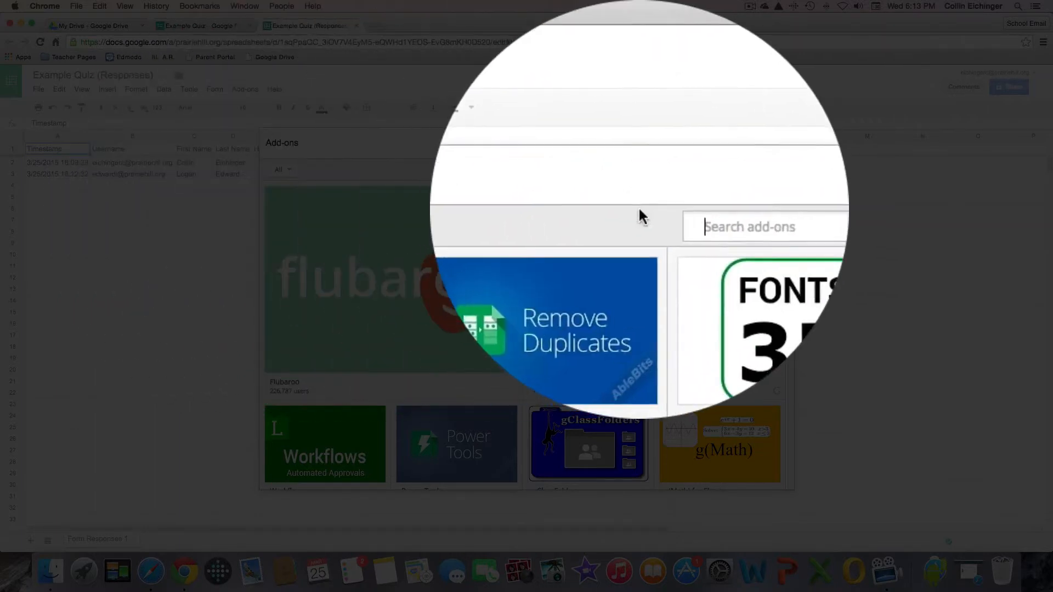
pyautogui.write('flubaroo')
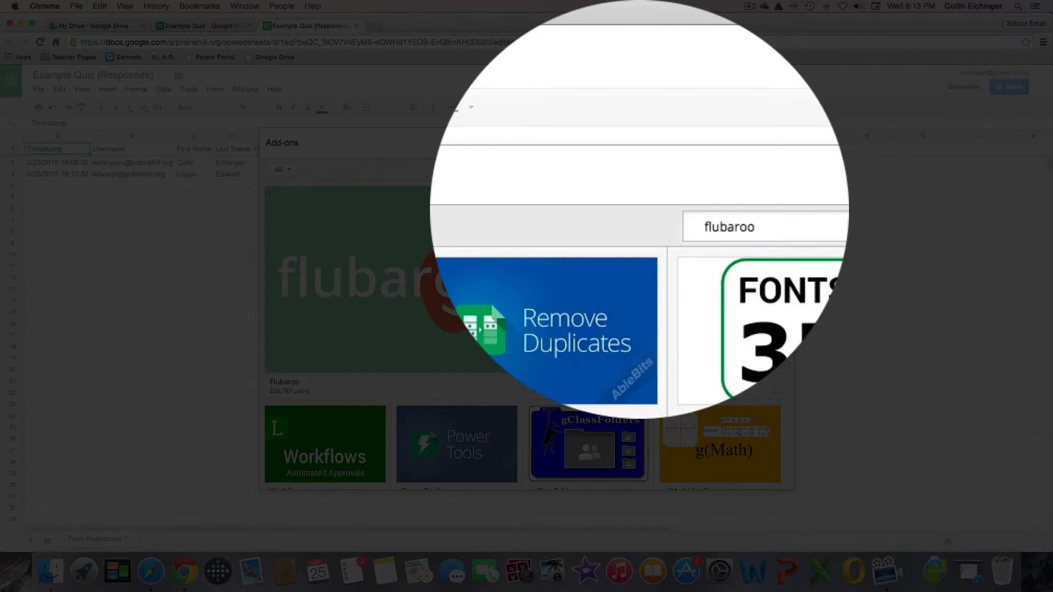
pyautogui.press('Return')
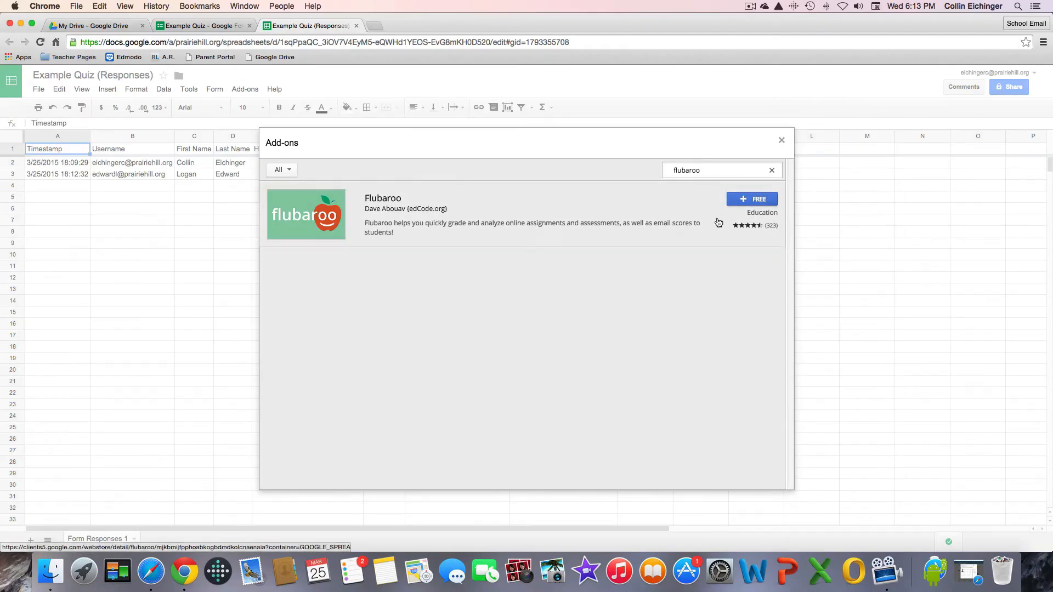
# Install the free Flubaroo add-on and accept its permission request.
pyautogui.click(745, 199)
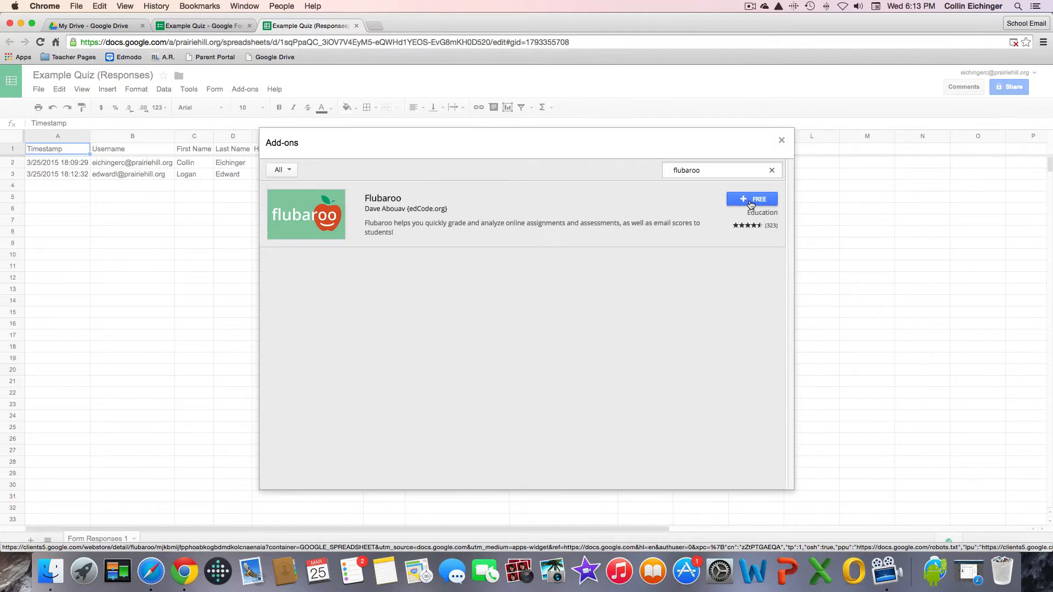
pyautogui.click(750, 203)
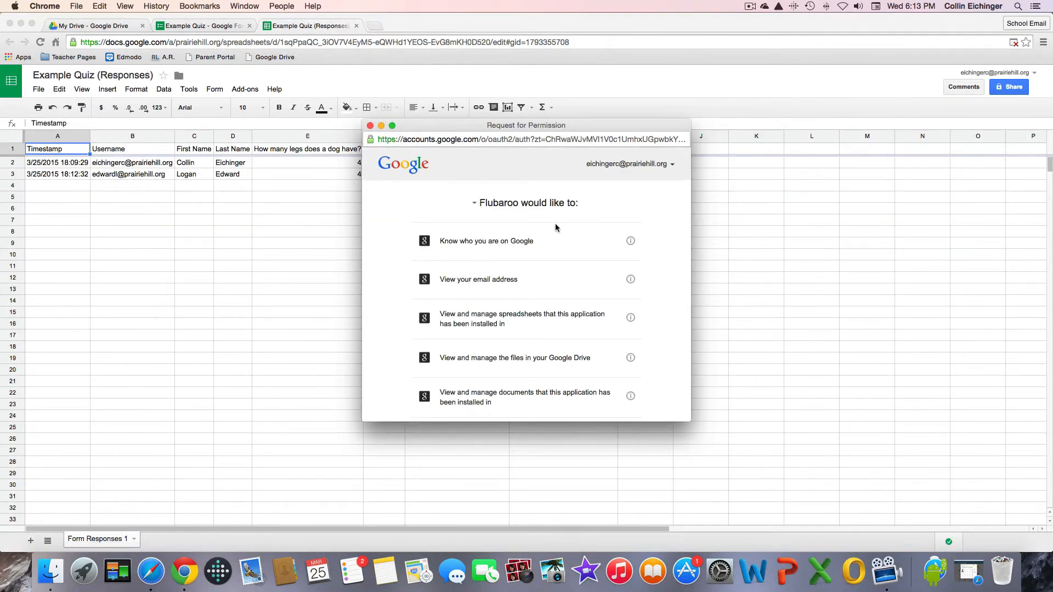
pyautogui.scroll(-5, 571, 220)
pyautogui.scroll(5, 503, 187)
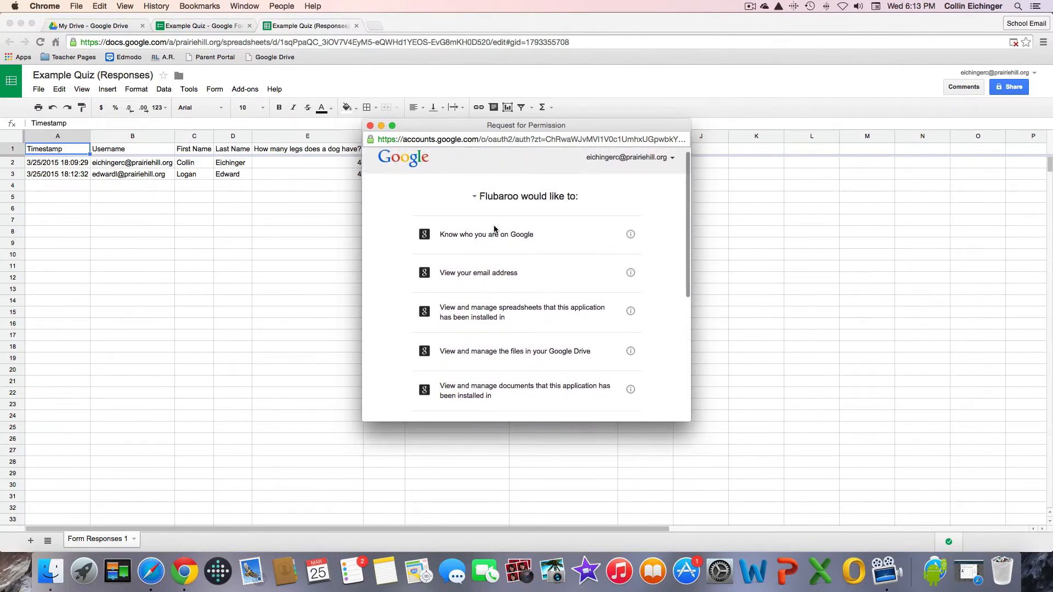
pyautogui.scroll(1, 495, 229)
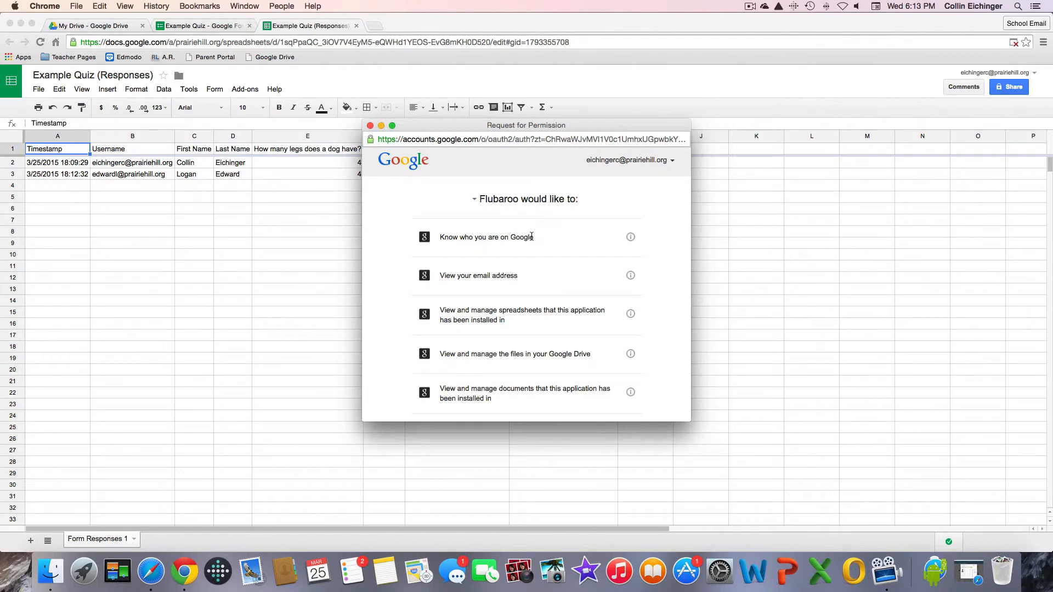
pyautogui.scroll(-10, 535, 239)
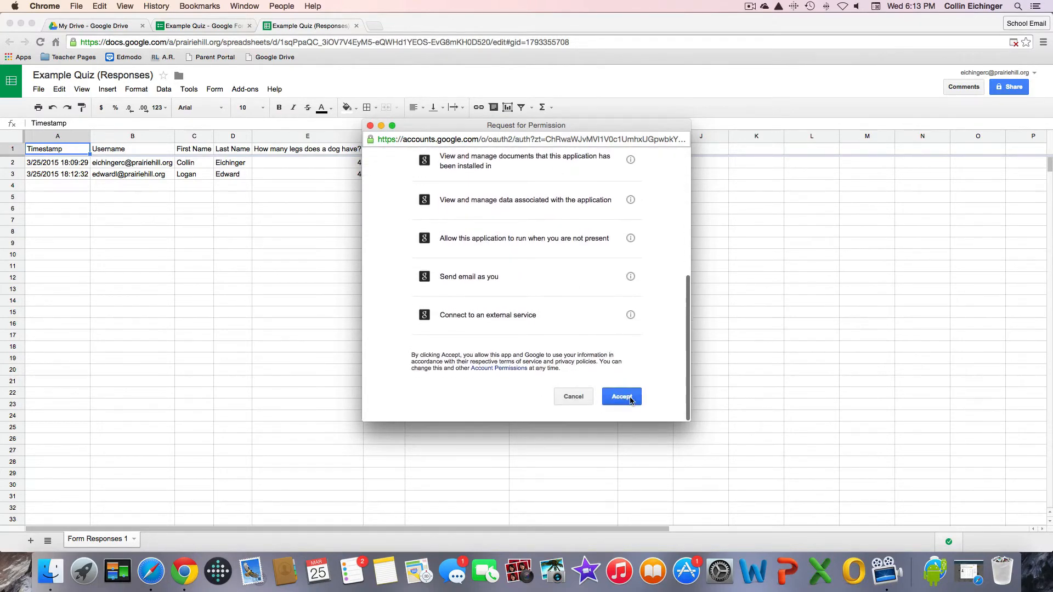
pyautogui.click(625, 397)
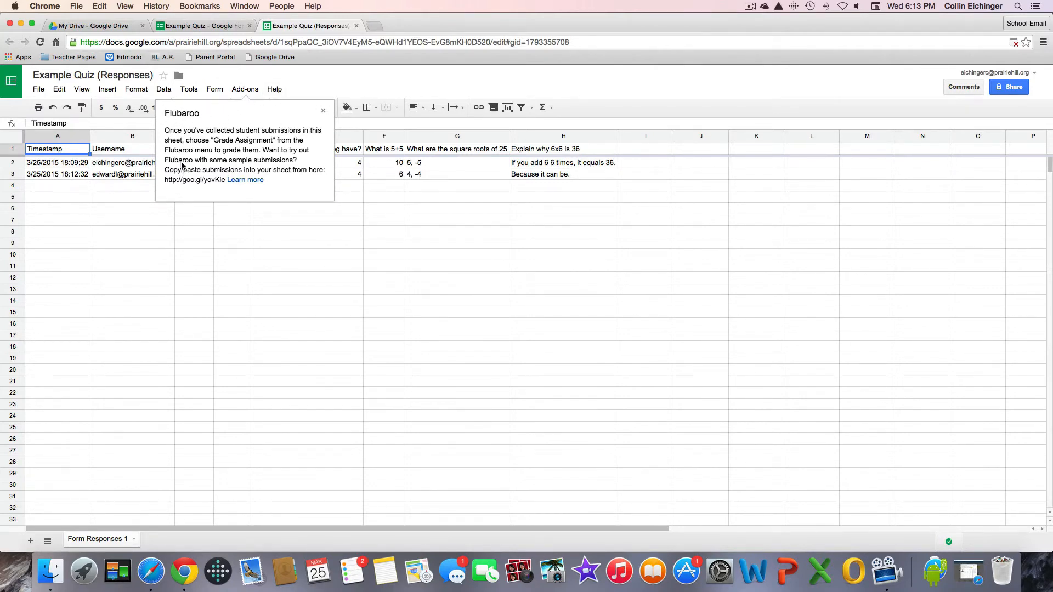
# Dismiss the Flubaroo welcome note and launch Flubaroo's Grade Assignment.
pyautogui.click(323, 109)
pyautogui.click(241, 88)
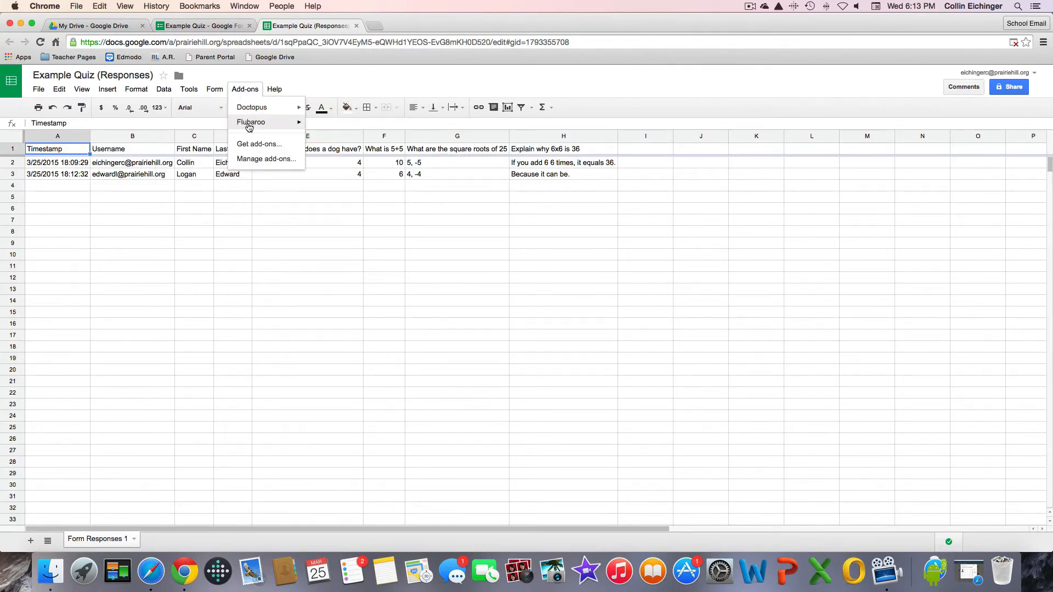
pyautogui.moveTo(245, 123)
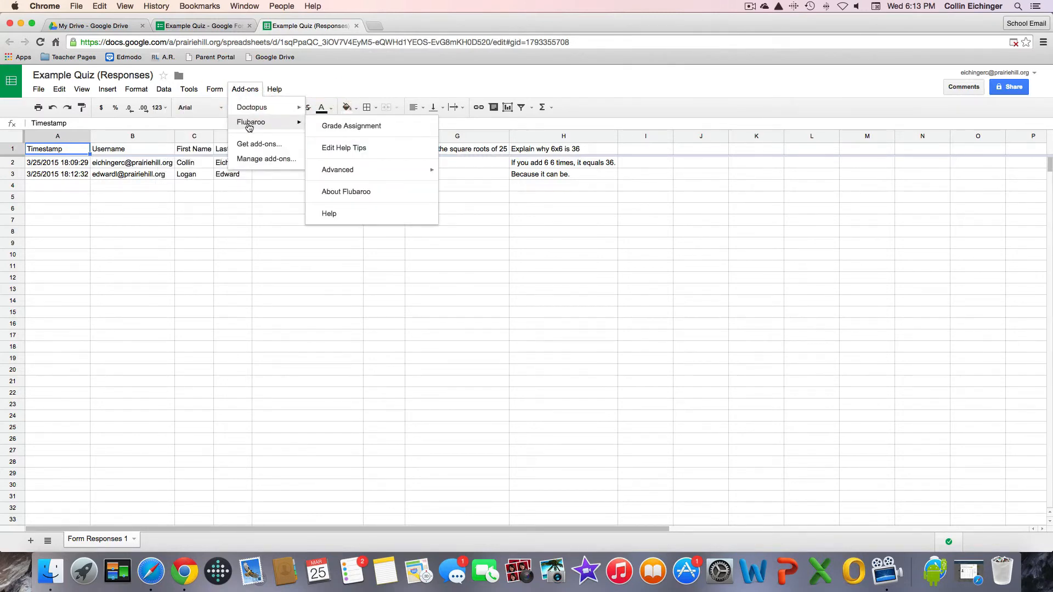
pyautogui.click(339, 125)
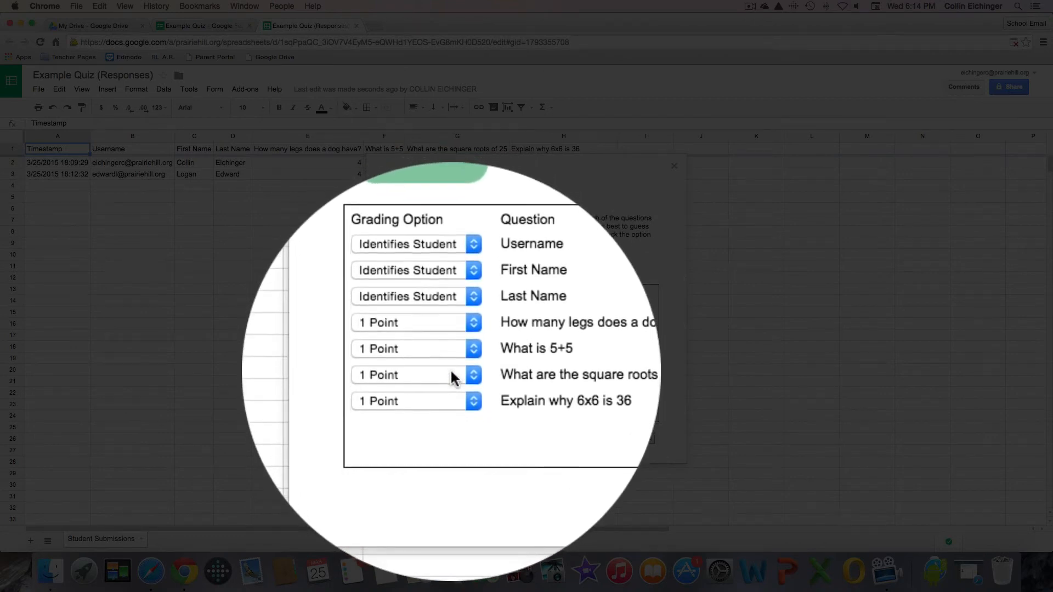
# Make the square roots question worth 2 points and set the 6x6 explanation to Skip Grading.
pyautogui.click(452, 379)
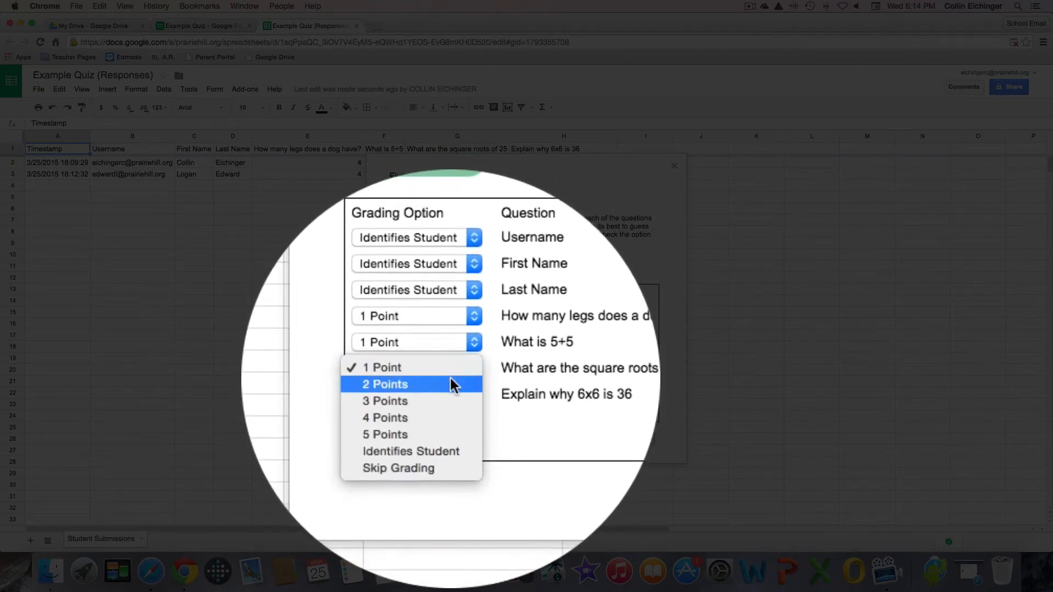
pyautogui.click(452, 383)
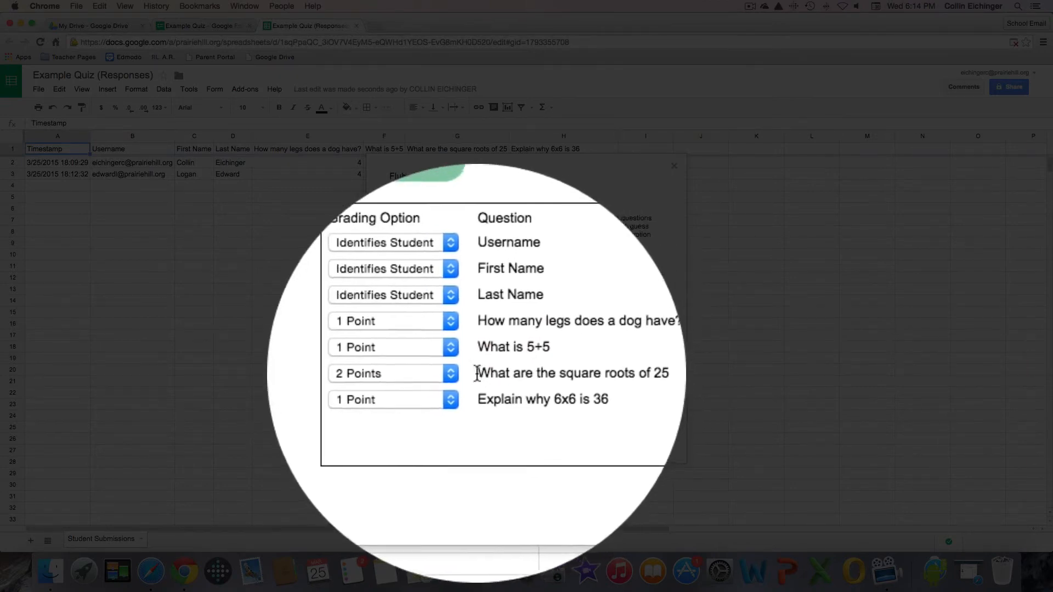
pyautogui.click(451, 383)
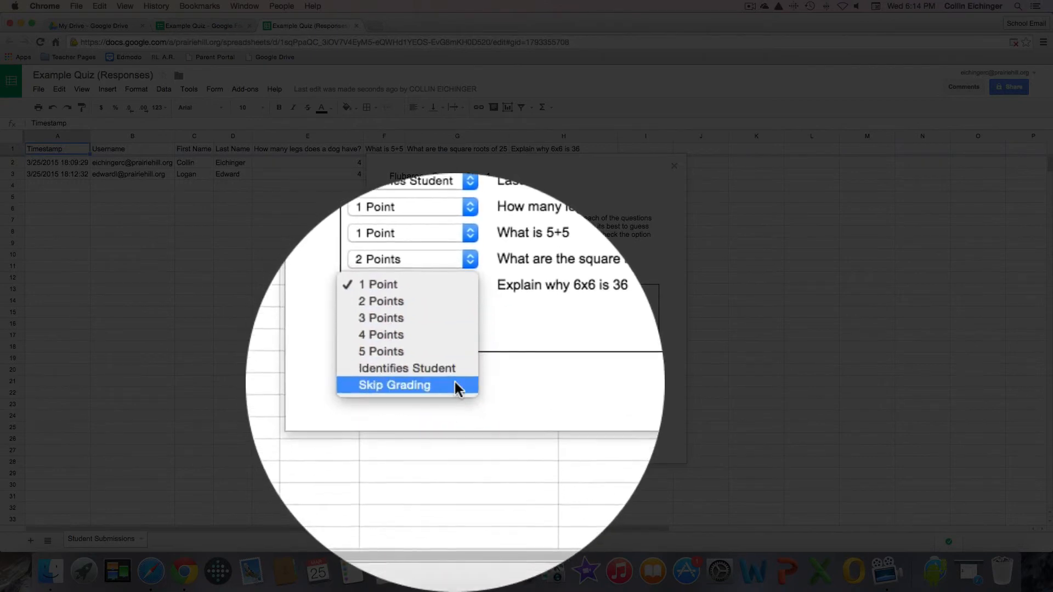
pyautogui.click(459, 388)
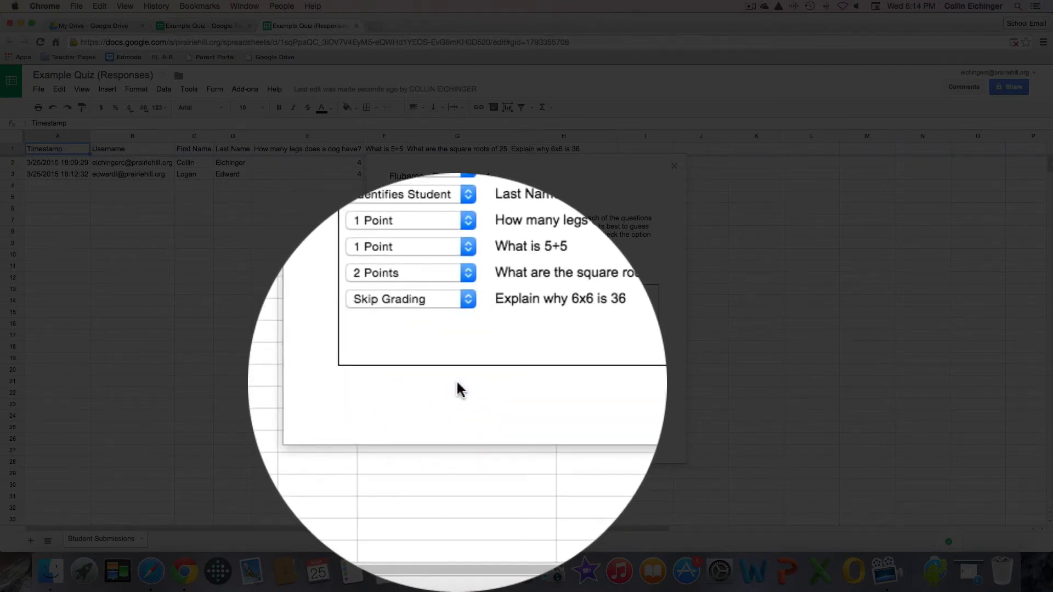
pyautogui.click(640, 388)
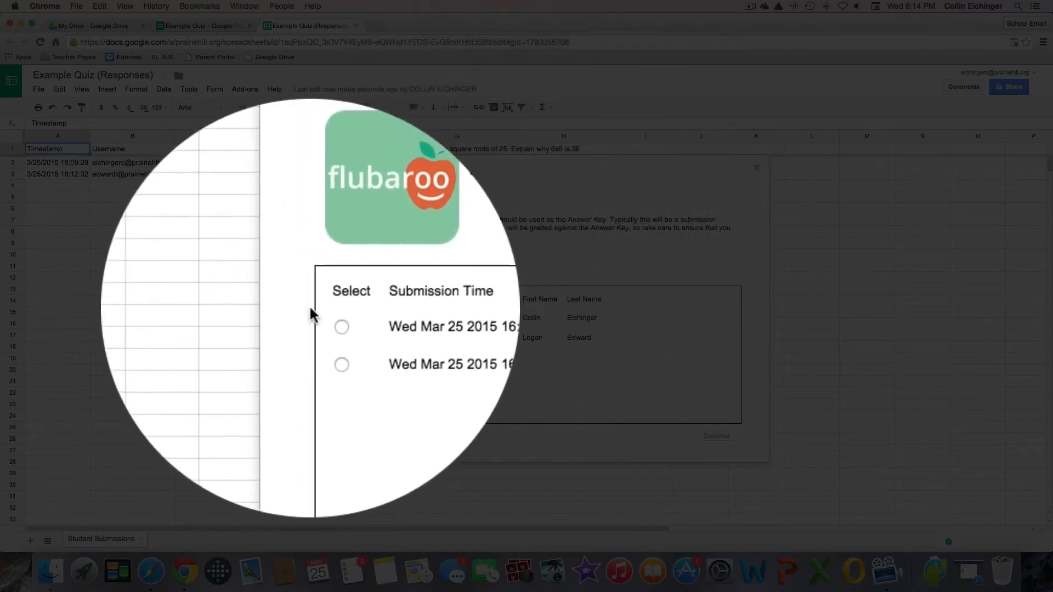
# Run grading with the 16:09:28 submission as answer key and open the Grades sheet.
pyautogui.click(327, 318)
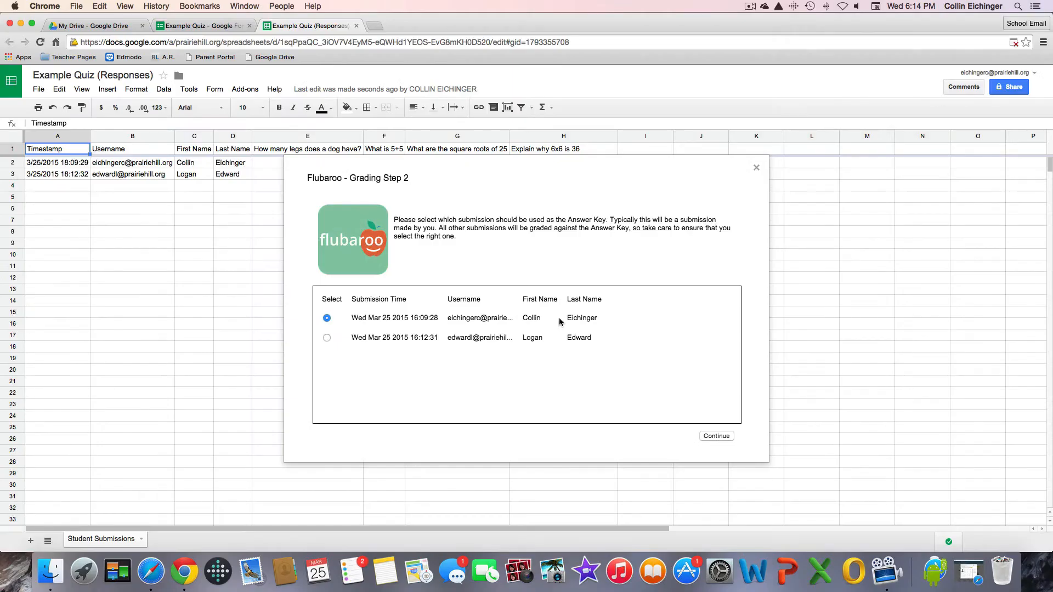
pyautogui.click(712, 437)
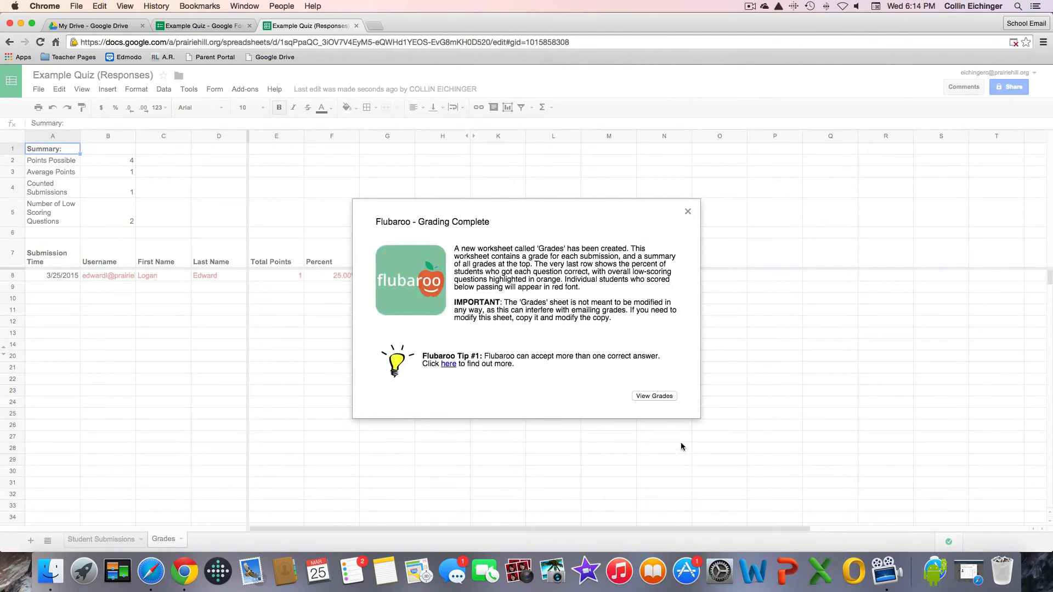
pyautogui.click(654, 396)
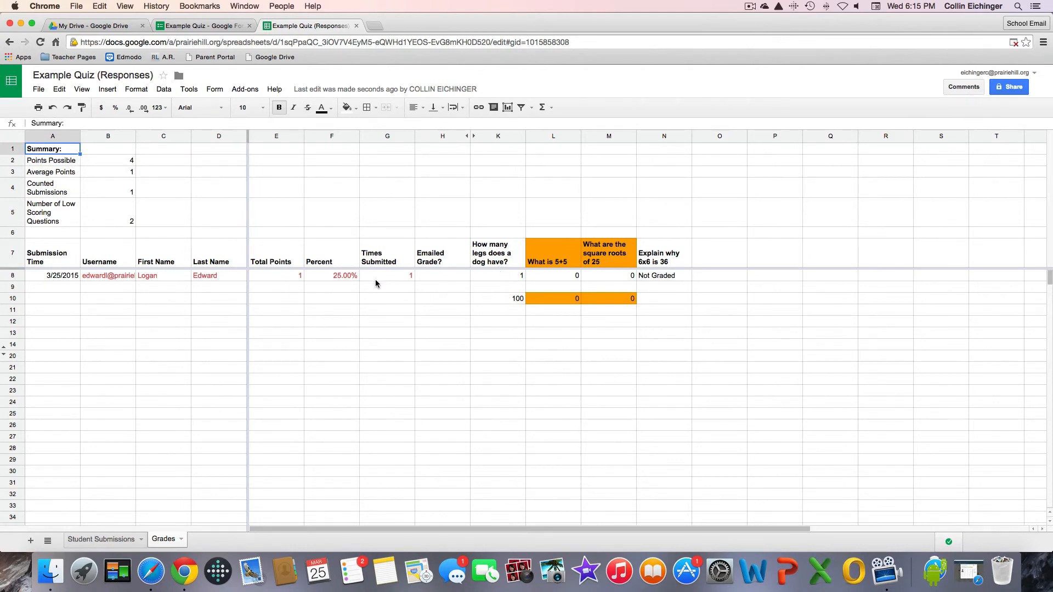
# Email grades via Flubaroo with the answer key and the note 'Please contact me for a redo.'.
pyautogui.click(252, 91)
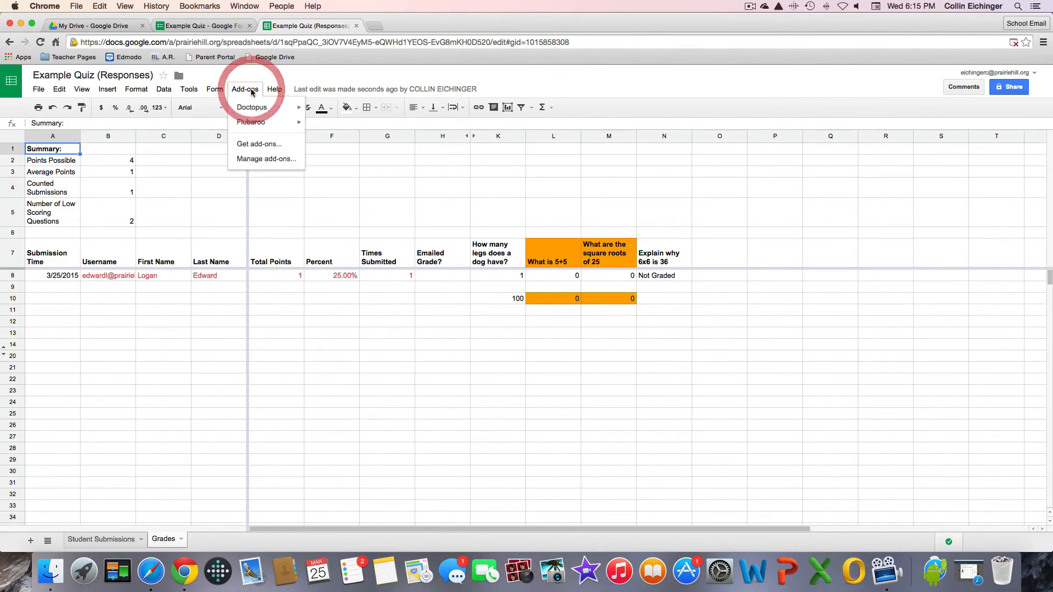
pyautogui.moveTo(259, 125)
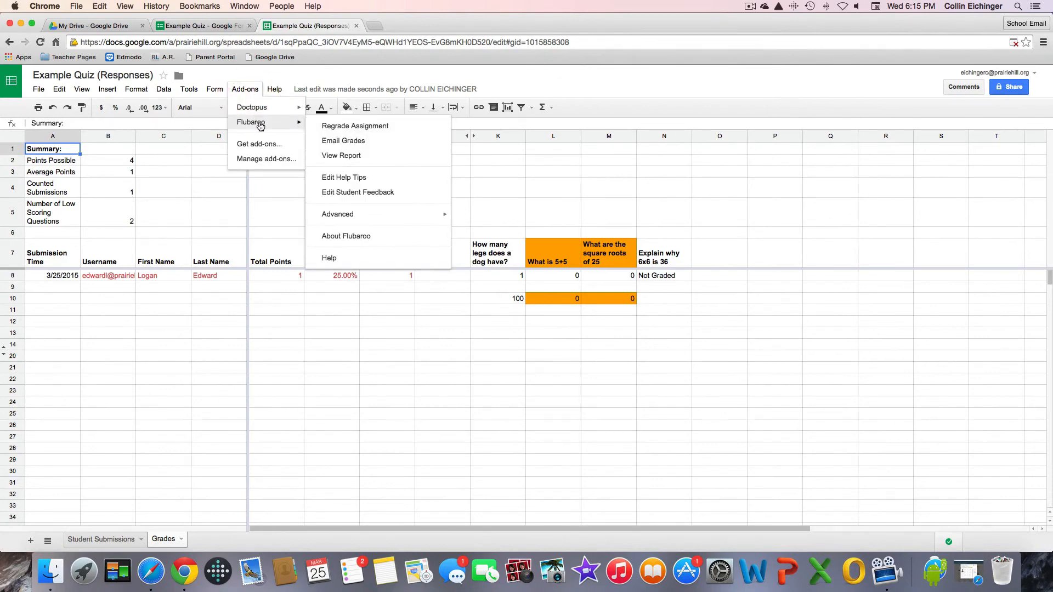
pyautogui.click(371, 145)
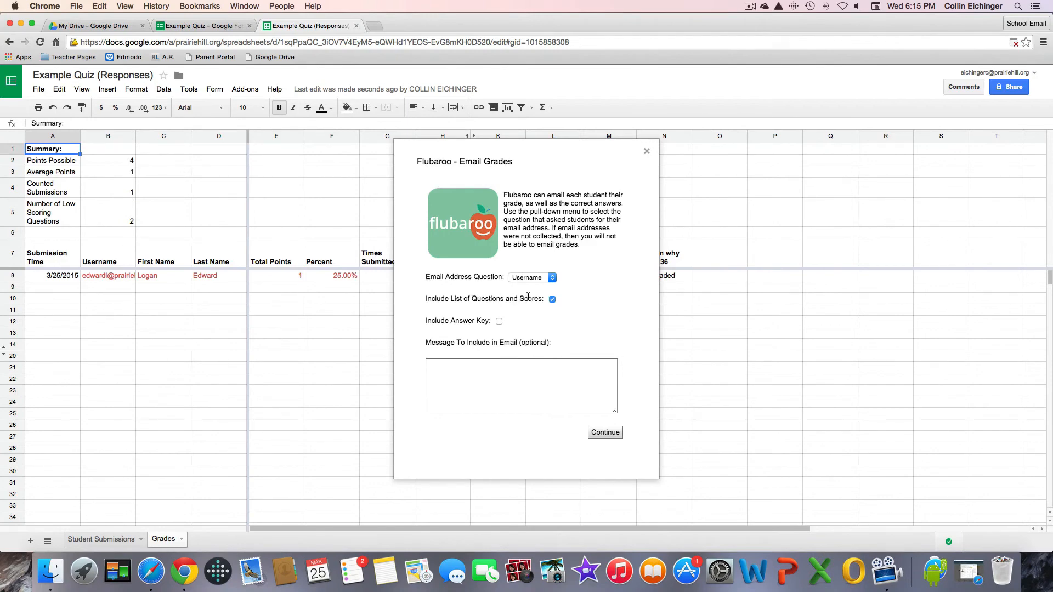
pyautogui.click(499, 321)
pyautogui.click(521, 383)
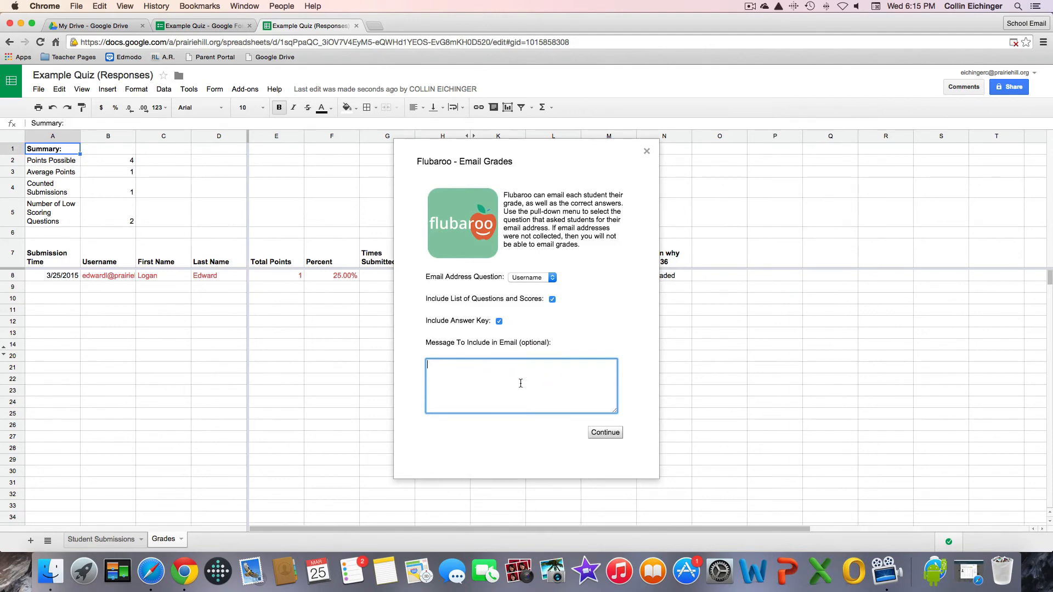
pyautogui.write('PLea')
pyautogui.press('BackSpace')
pyautogui.write('me for a redo.')
pyautogui.click(606, 434)
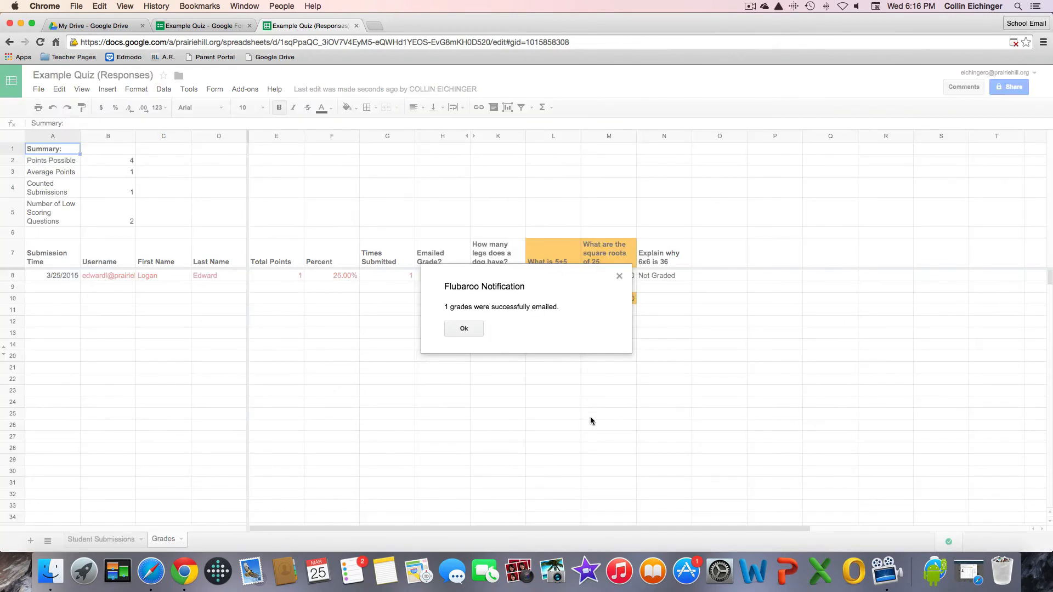
# Dismiss the Flubaroo notice that the grades were emailed.
pyautogui.click(465, 329)
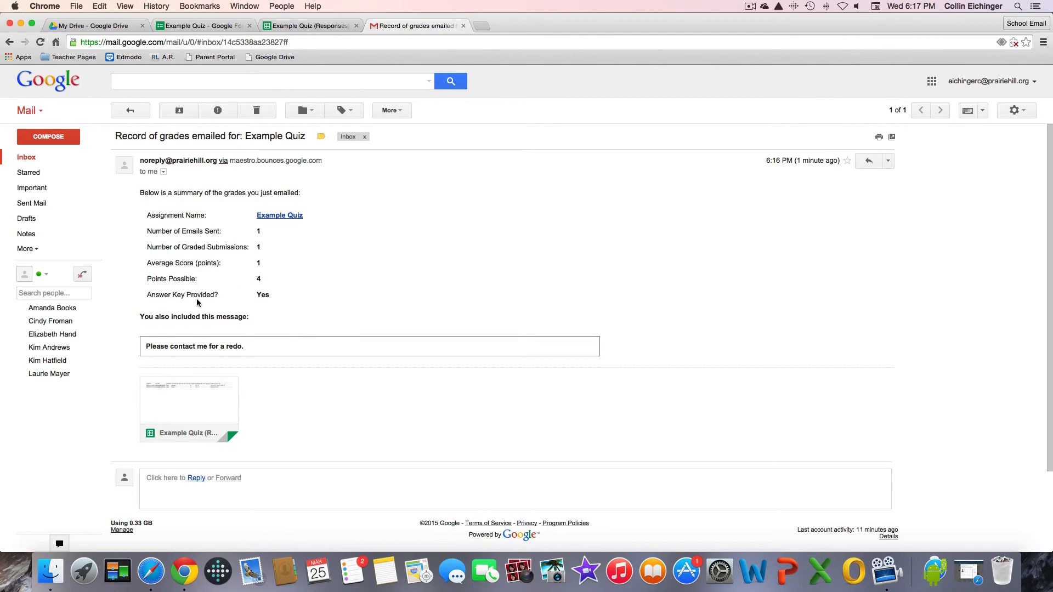
# Trash the grades record email and close the Gmail tab.
pyautogui.scroll(-1, 213, 320)
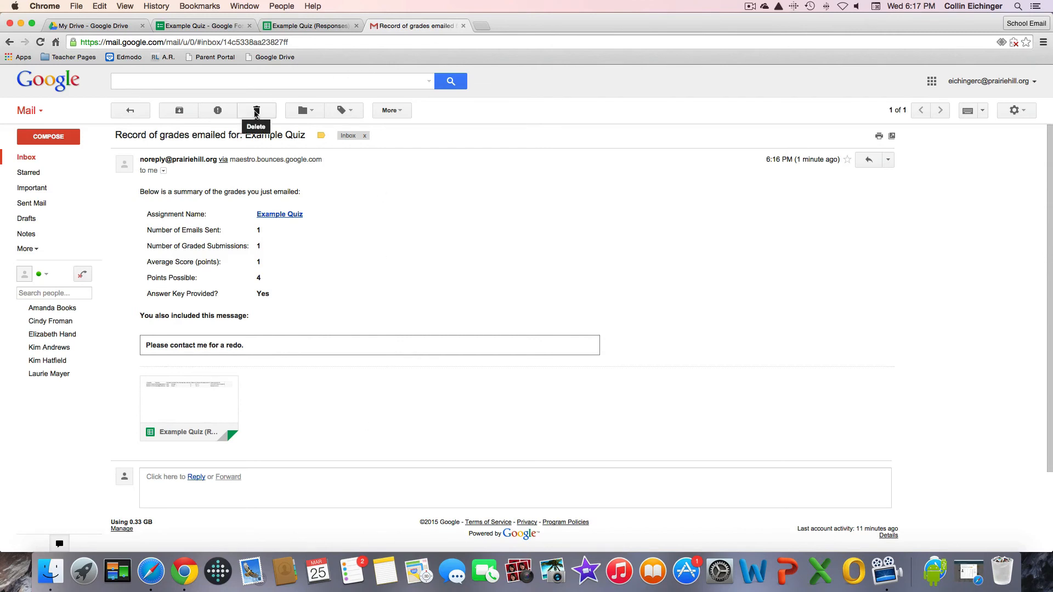
pyautogui.click(256, 112)
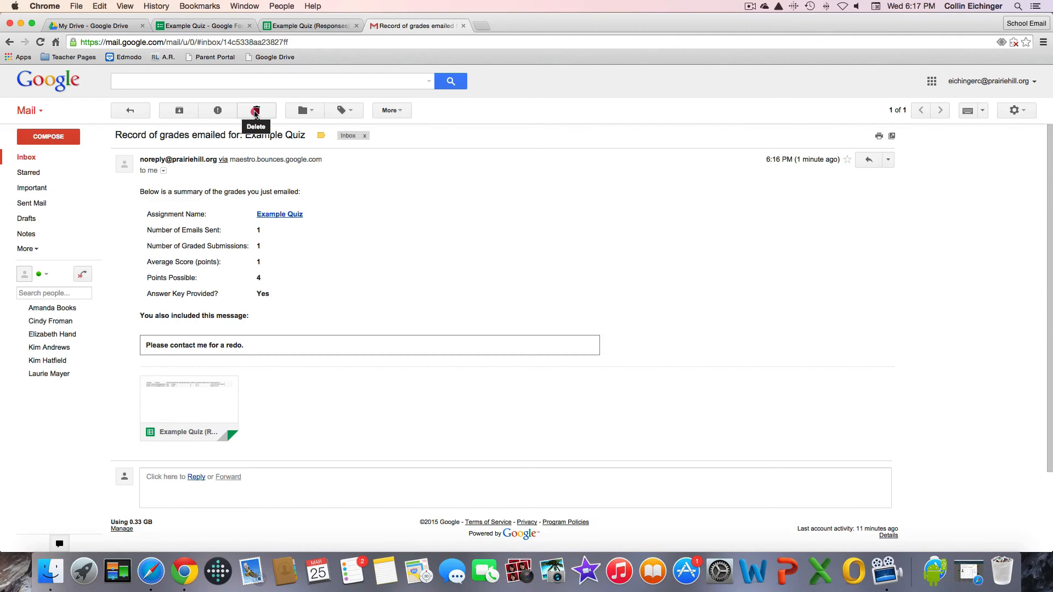
pyautogui.click(461, 26)
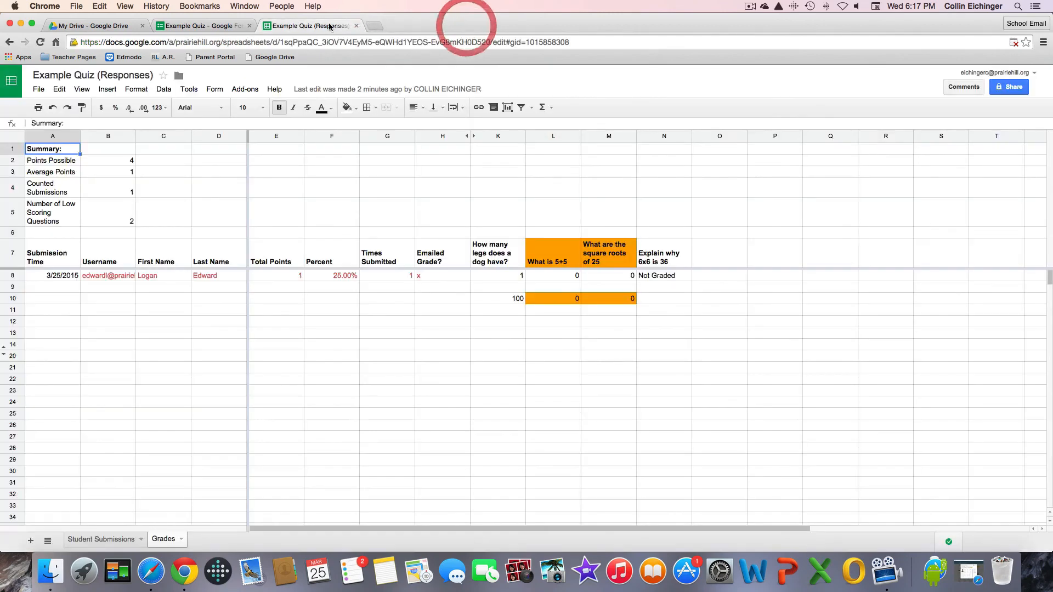
# On the Student Submissions sheet, read both students' 6x6 explanations in cells H2 and H3.
pyautogui.click(129, 540)
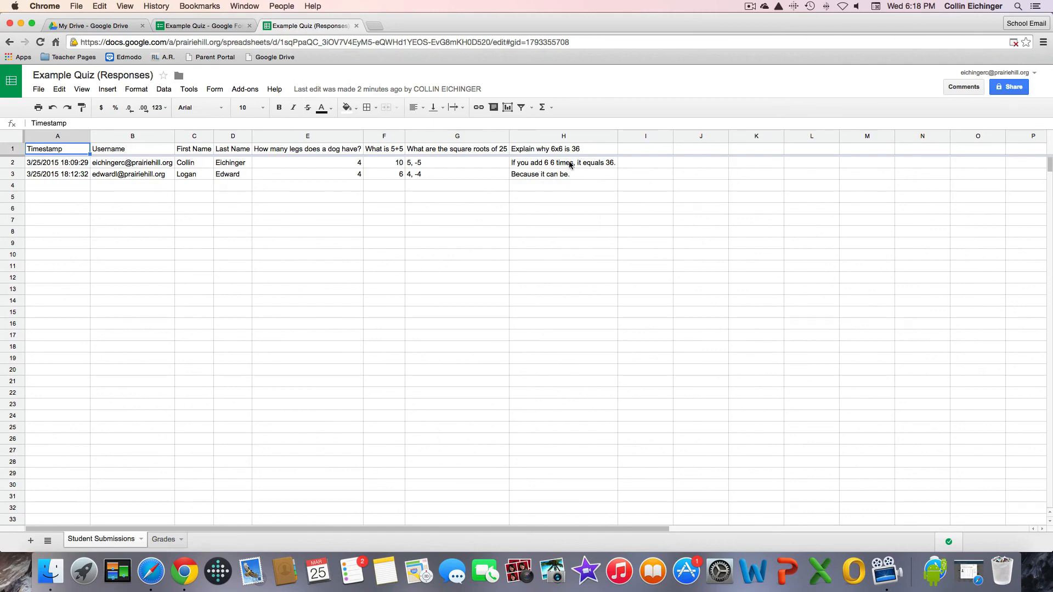
pyautogui.click(514, 166)
pyautogui.click(515, 175)
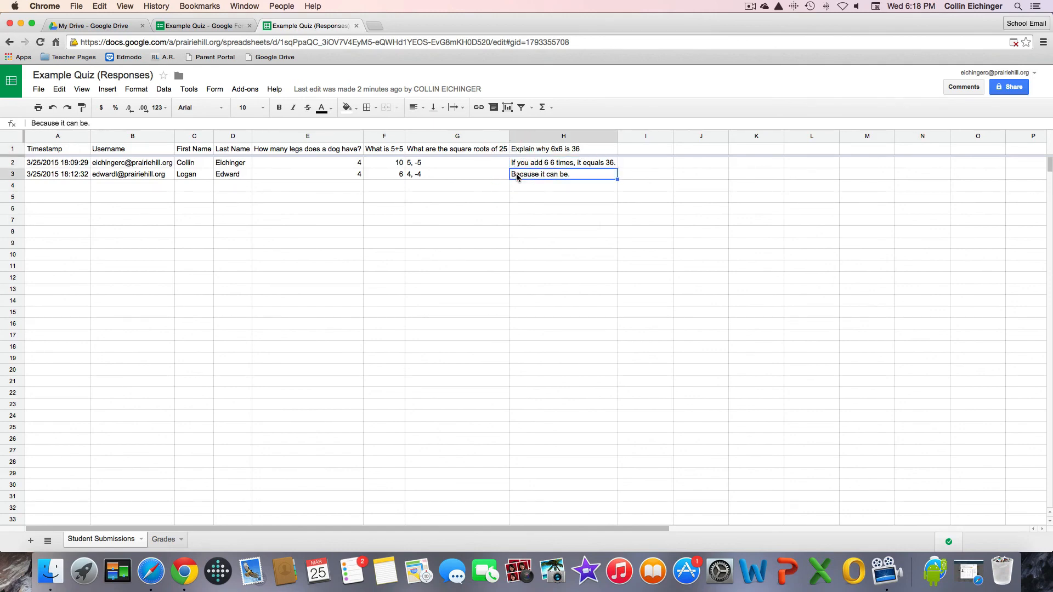
pyautogui.click(518, 164)
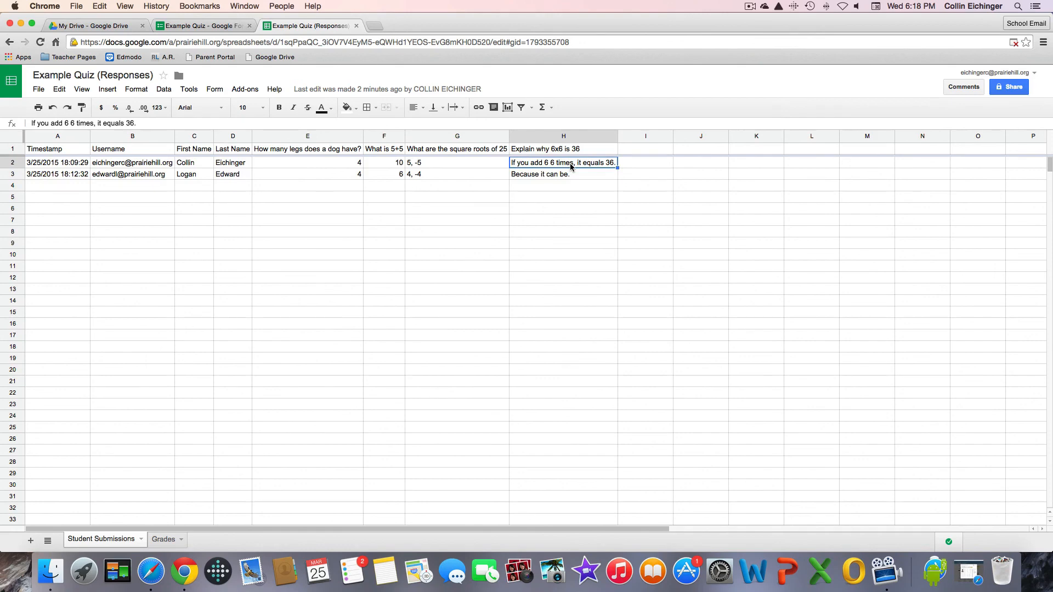
pyautogui.click(562, 177)
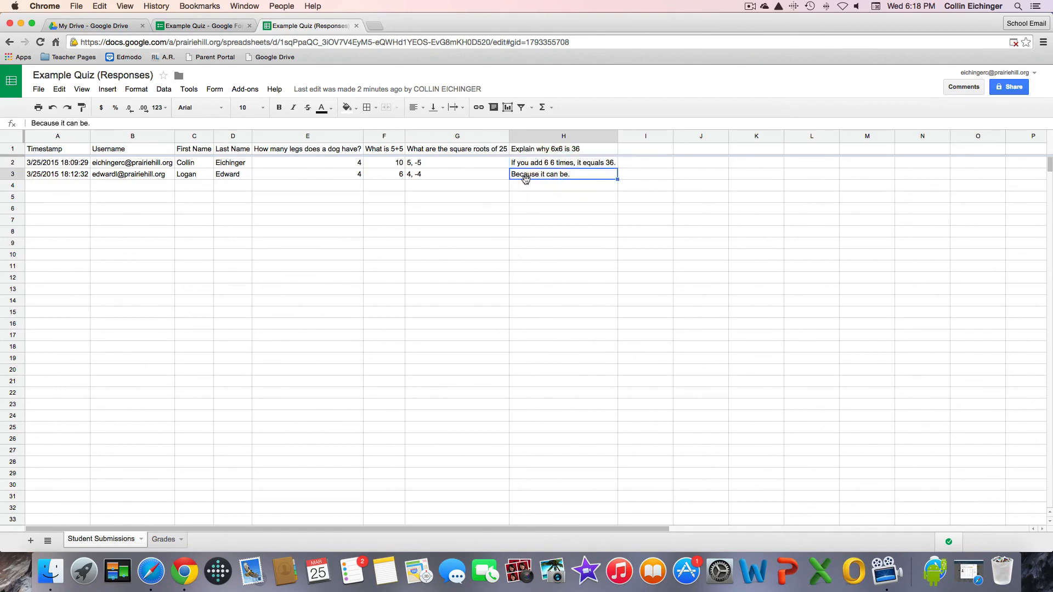